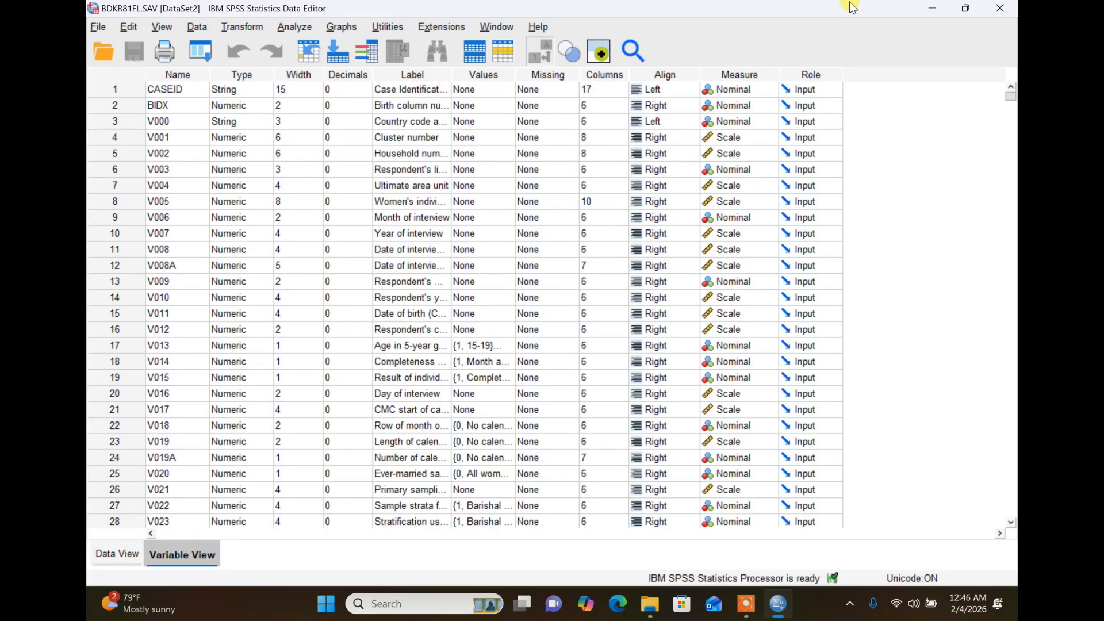
- Widen the Label column of the BDKR81FL.SAV variable list enough to show the full variable labels
left_click(931, 8)
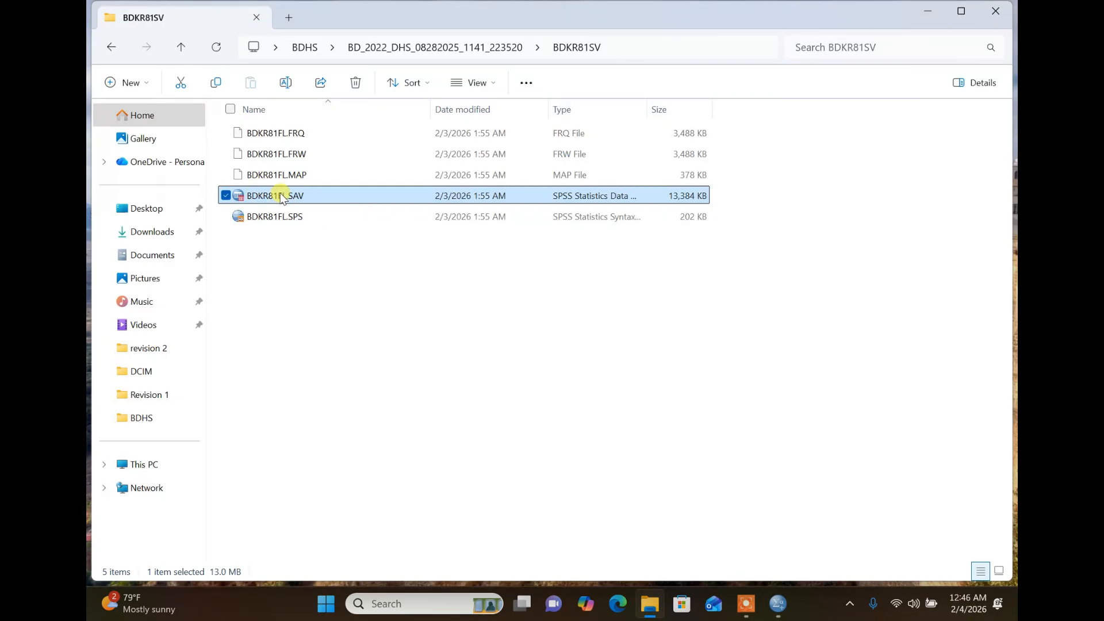
left_click(782, 608)
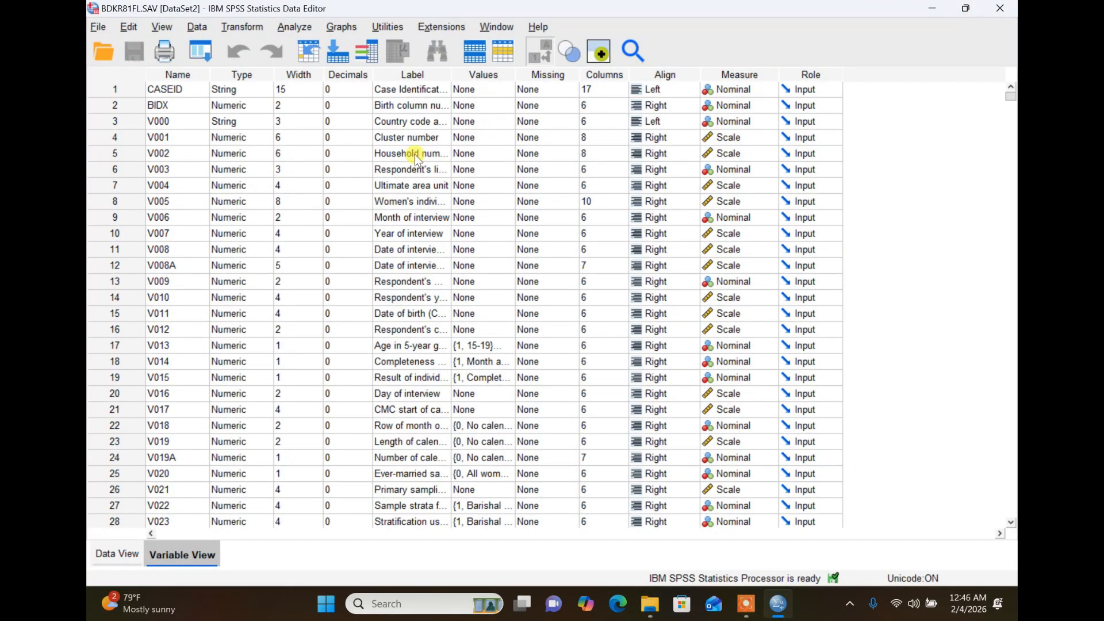
left_click_drag(452, 75, 597, 75)
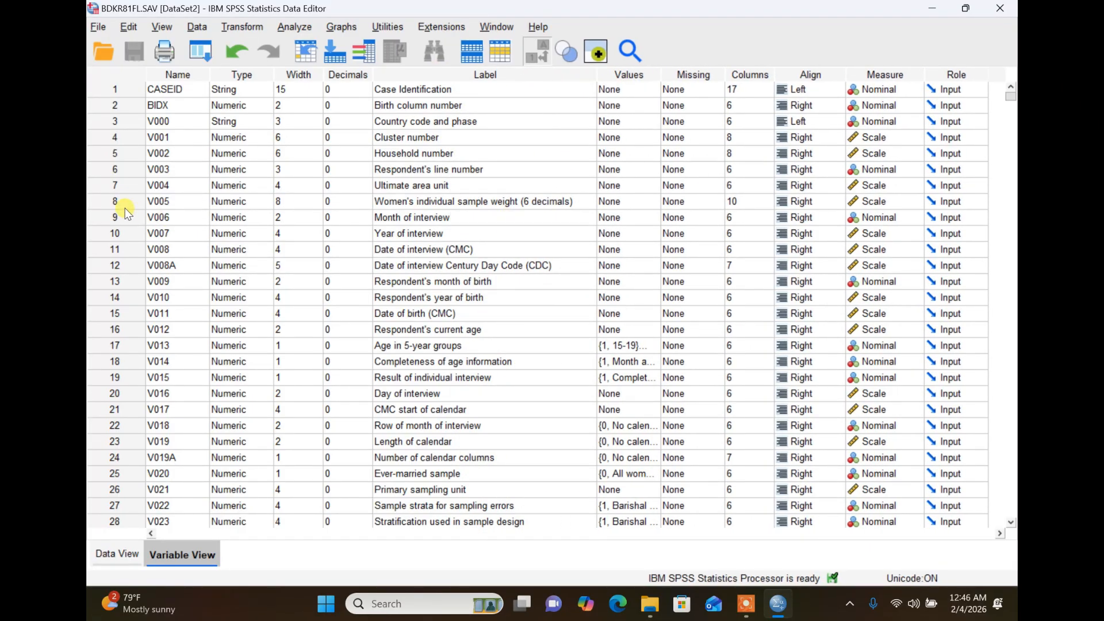
- Examine the label of V005, the women's individual sample weight, and locate the Weight Cases command
left_click(165, 204)
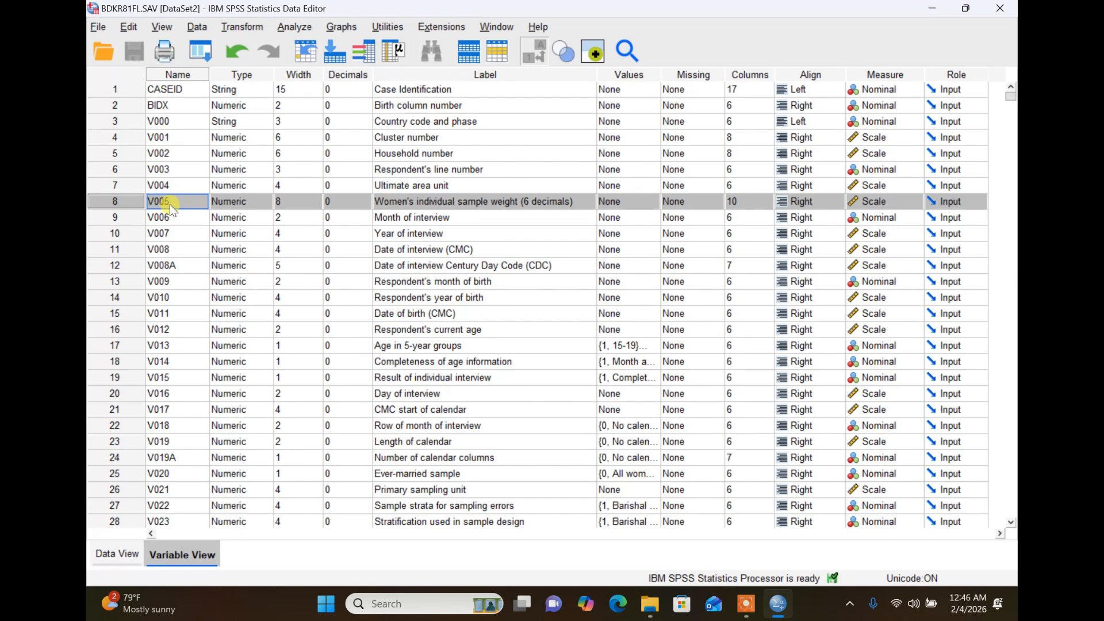
left_click(432, 200)
left_click_drag(577, 201, 371, 211)
left_click(402, 201)
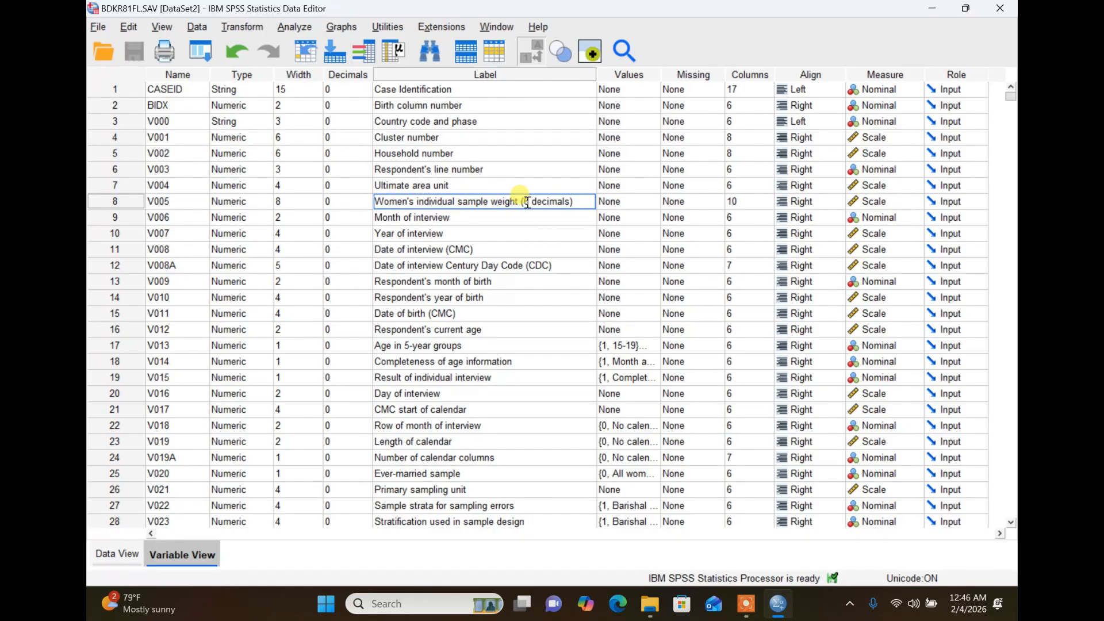
left_click(184, 27)
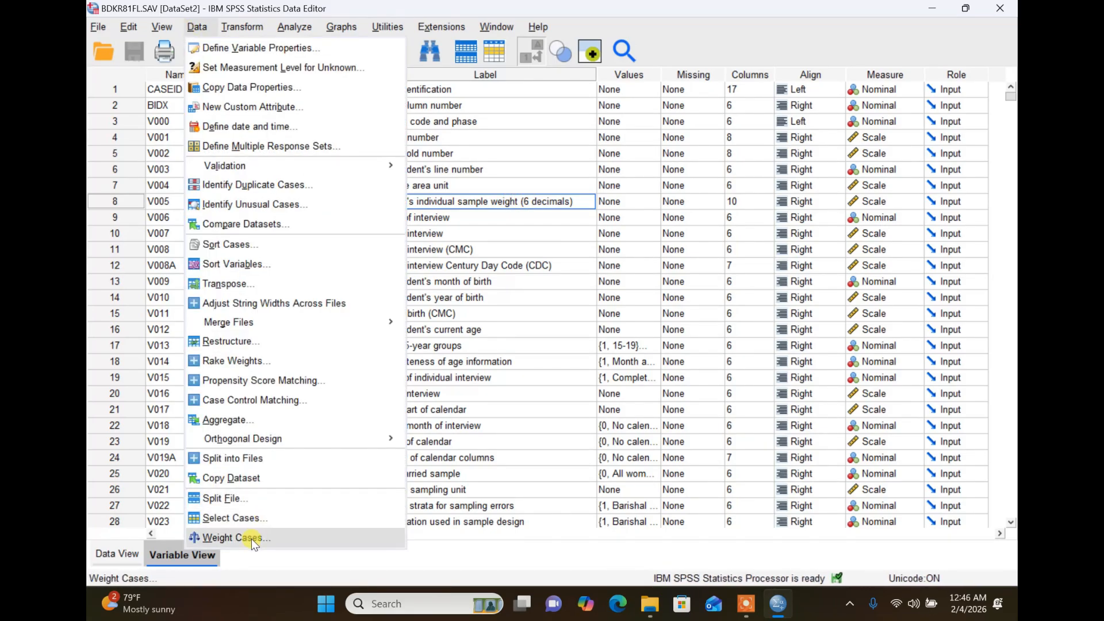
left_click(551, 200)
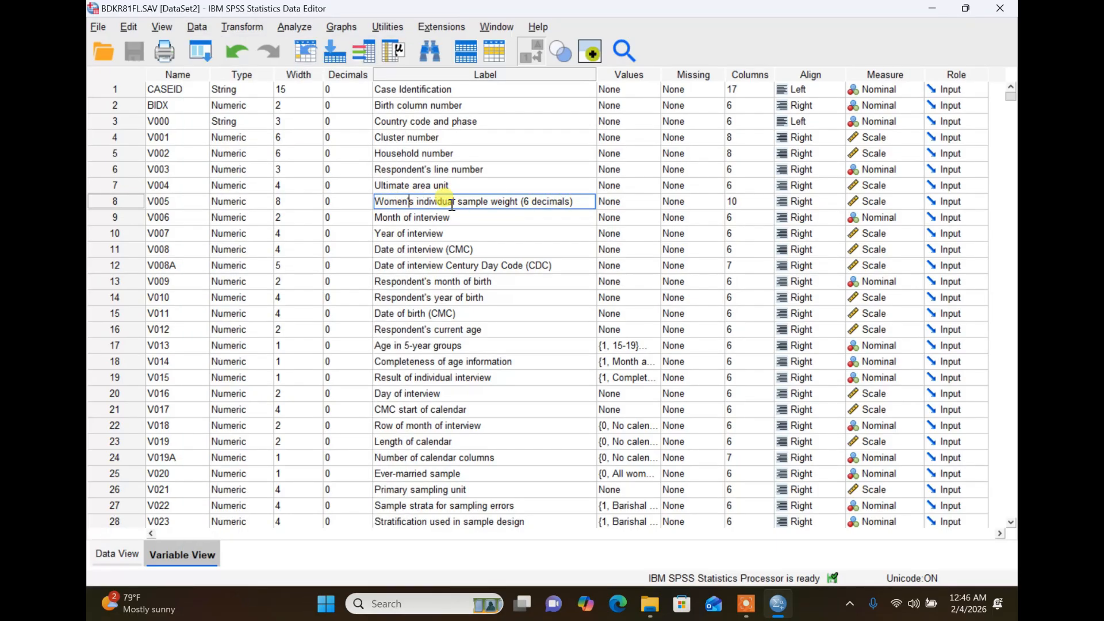
- View the case values of V005 in the data and return to the variable definitions
left_click_drag(522, 202, 544, 206)
double_click(133, 199)
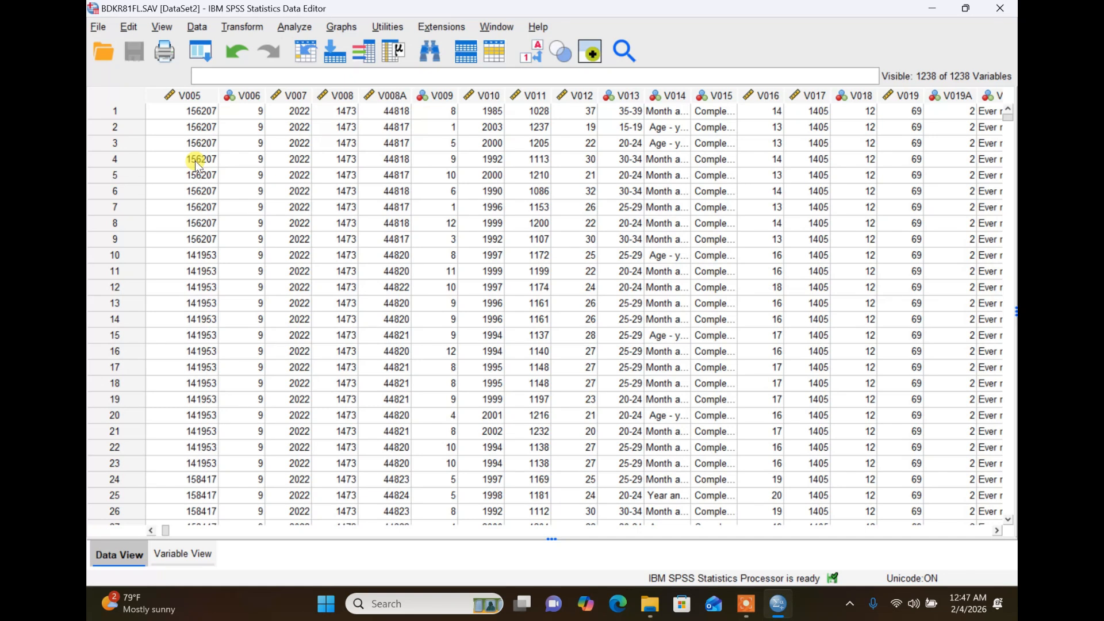
left_click(181, 556)
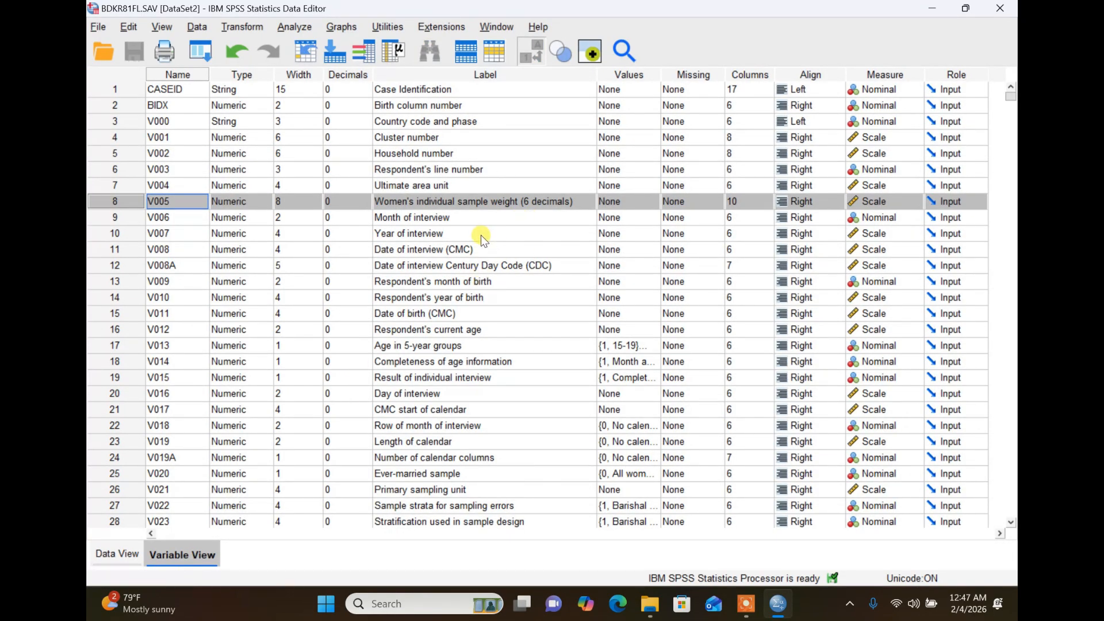
- Look through the variable list for the child survival variables and examine the labels of B5 (Child is alive) and B6 (Age at death)
scroll(481, 238, "down", 20)
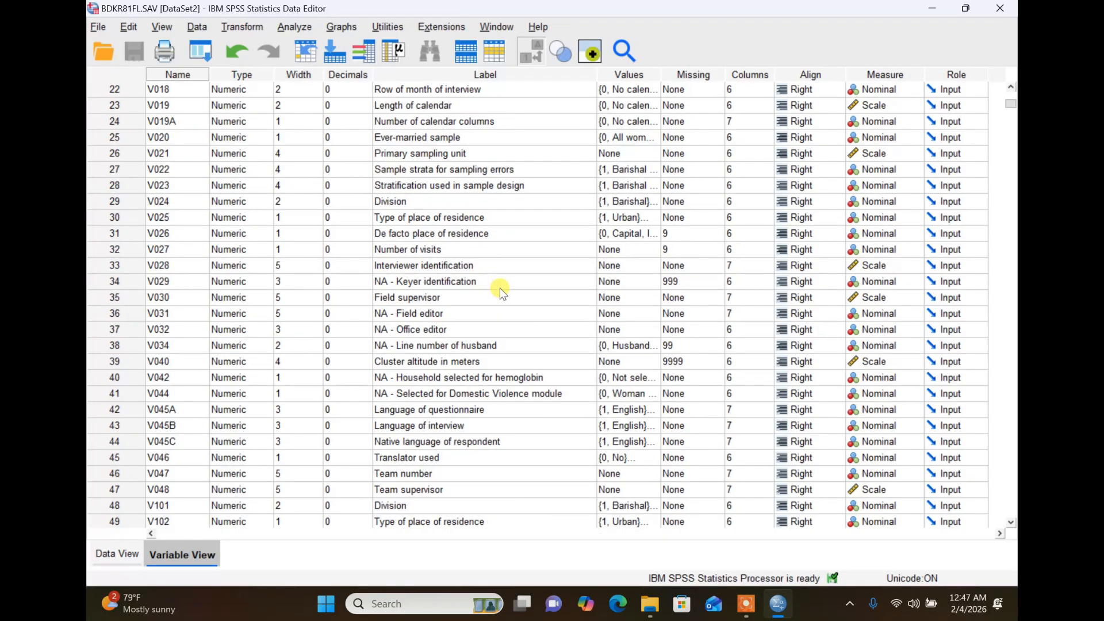
scroll(498, 277, "down", 3)
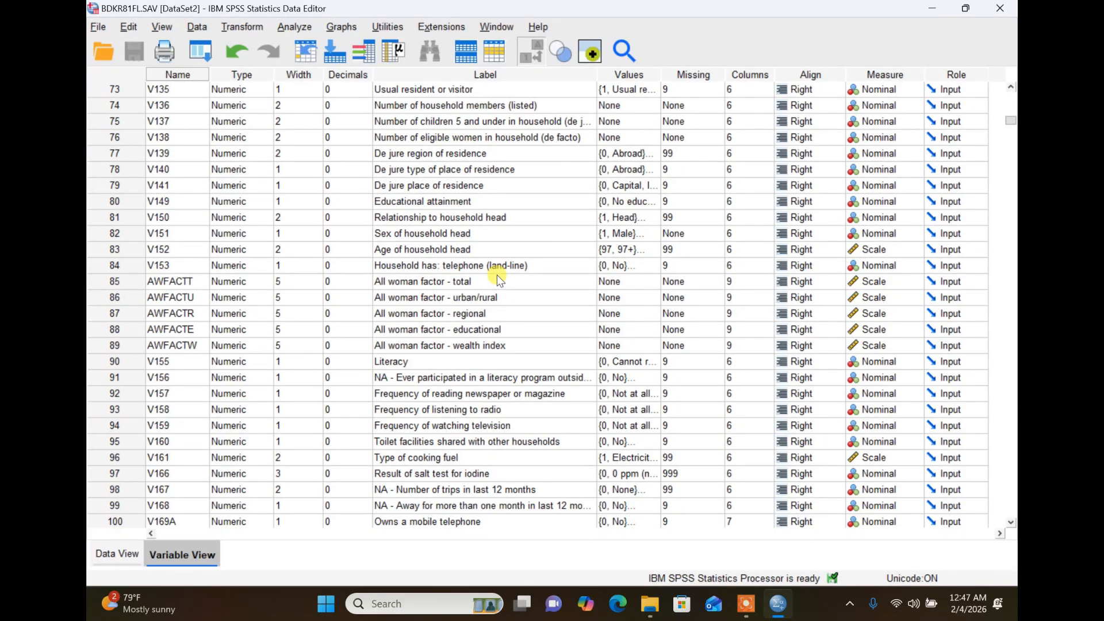
scroll(498, 278, "down", 19)
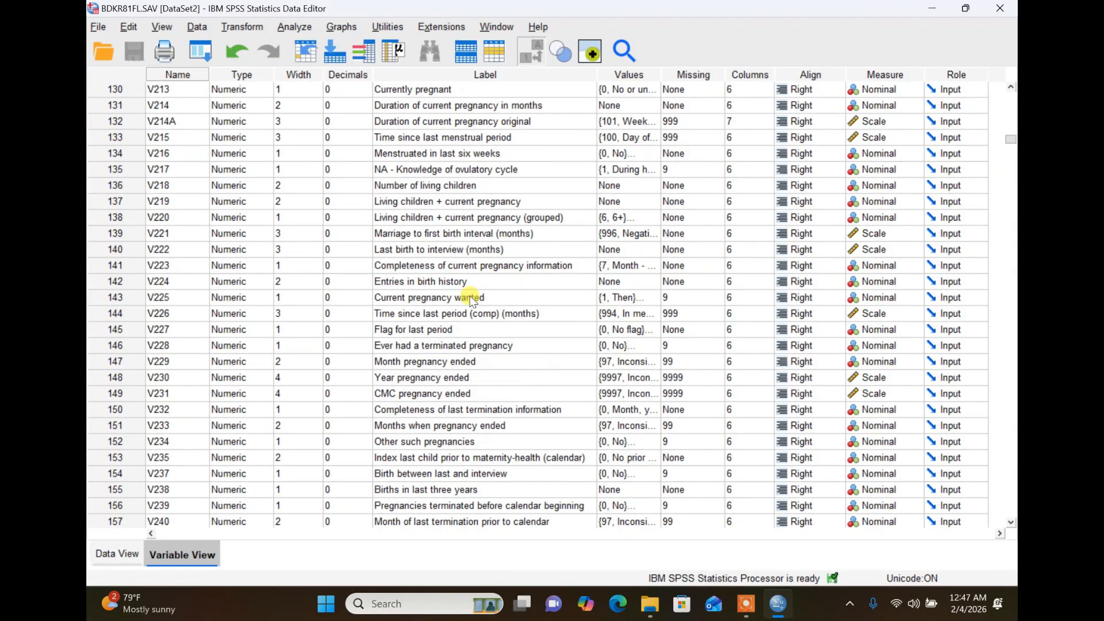
scroll(470, 301, "down", 20)
scroll(483, 294, "down", 20)
scroll(482, 291, "down", 20)
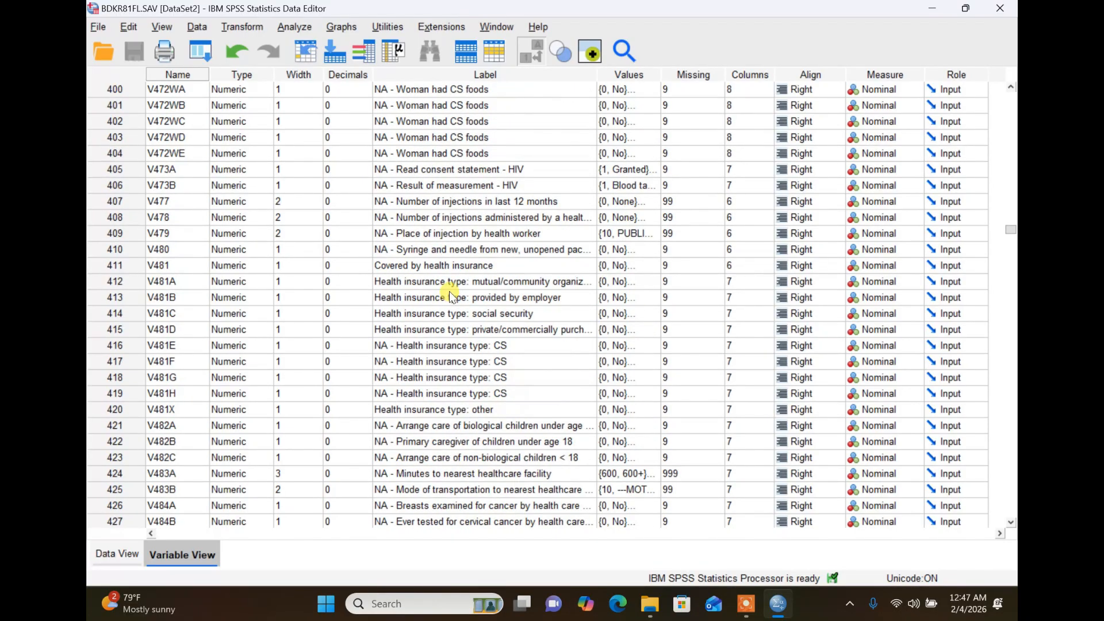
scroll(454, 288, "down", 7)
scroll(454, 281, "down", 5)
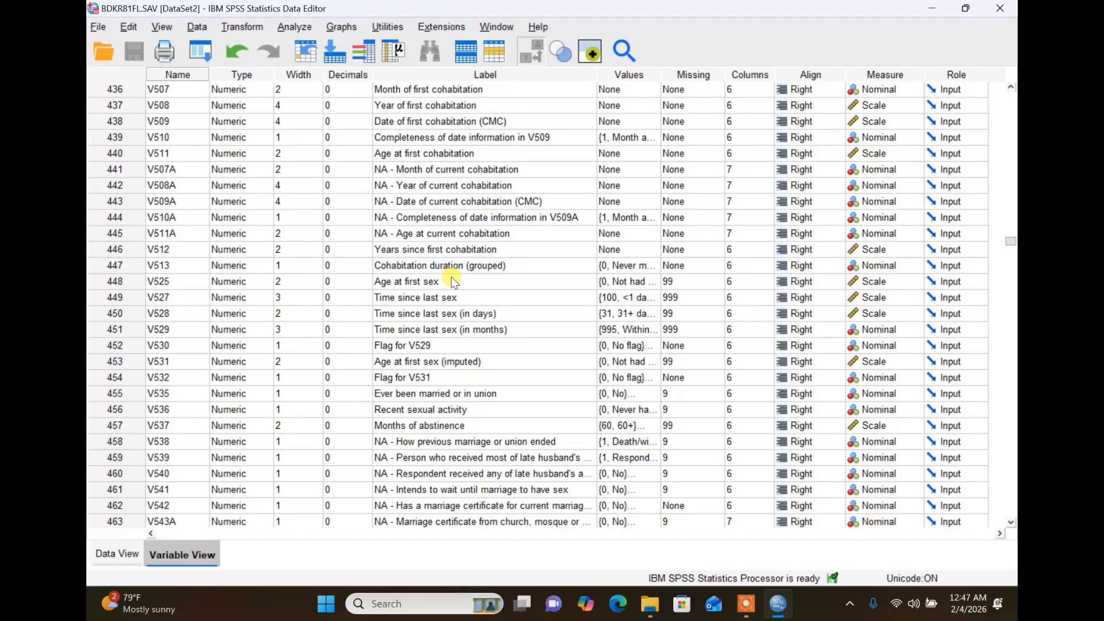
scroll(453, 281, "down", 11)
scroll(452, 281, "down", 17)
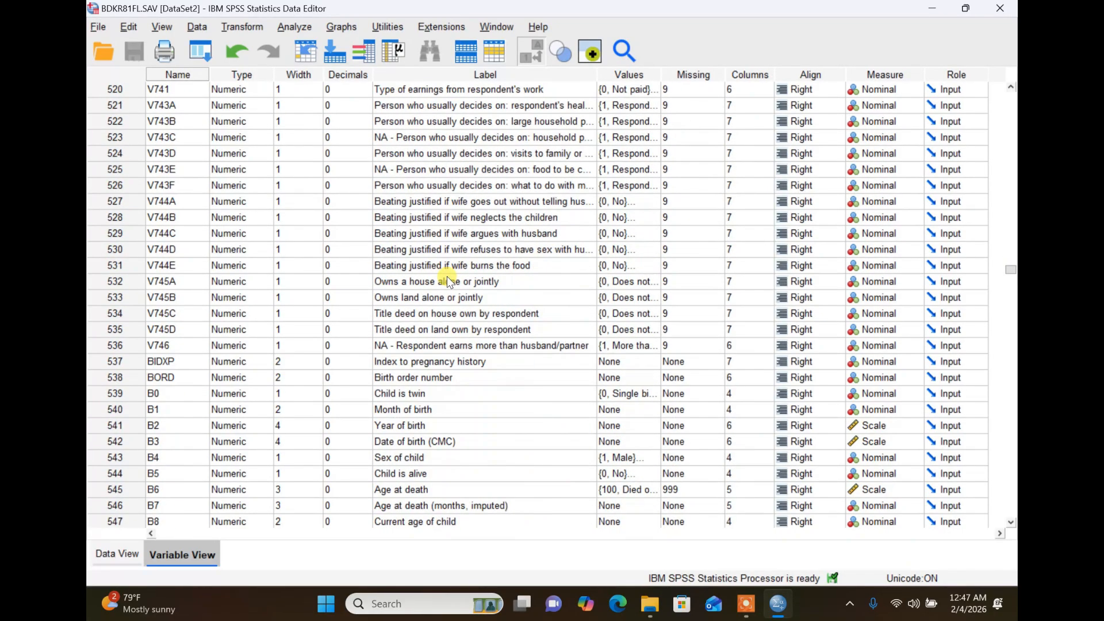
scroll(448, 280, "down", 4)
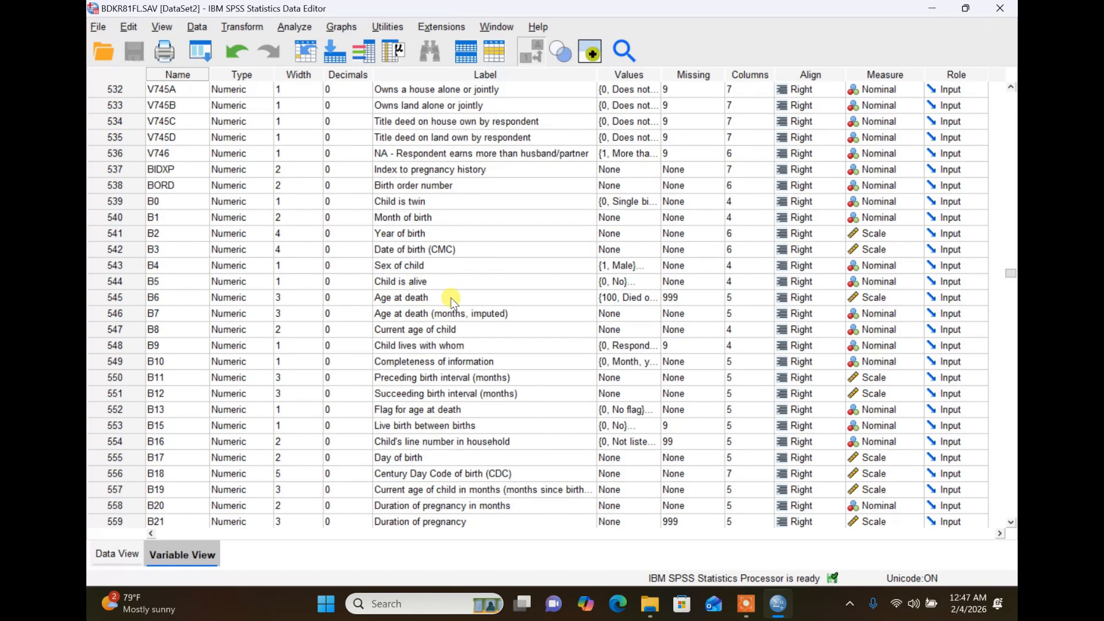
double_click(441, 283)
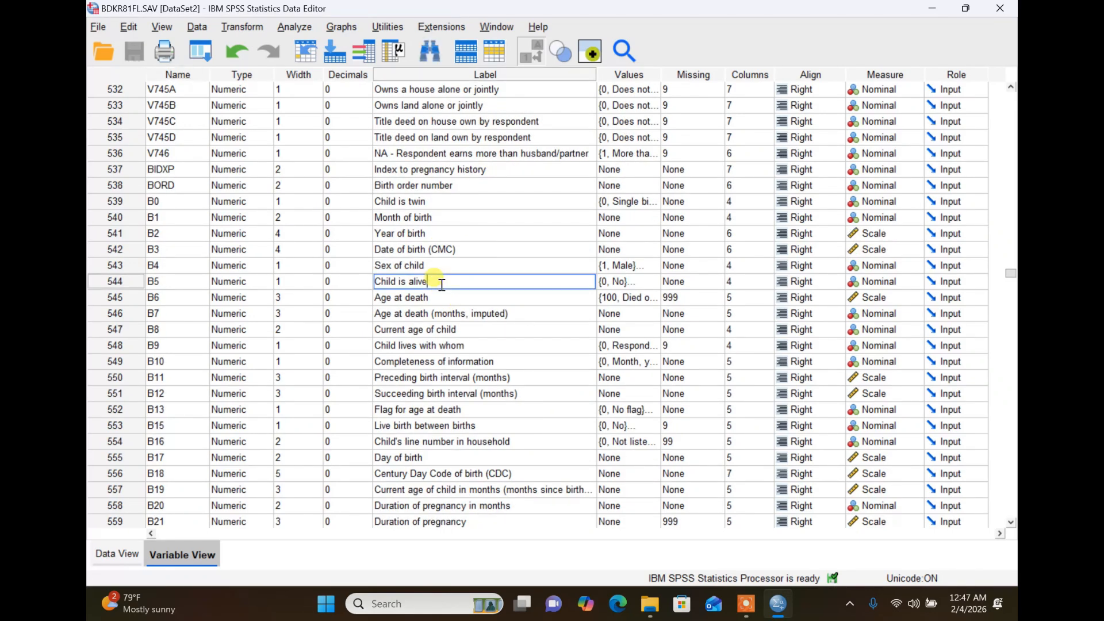
double_click(449, 298)
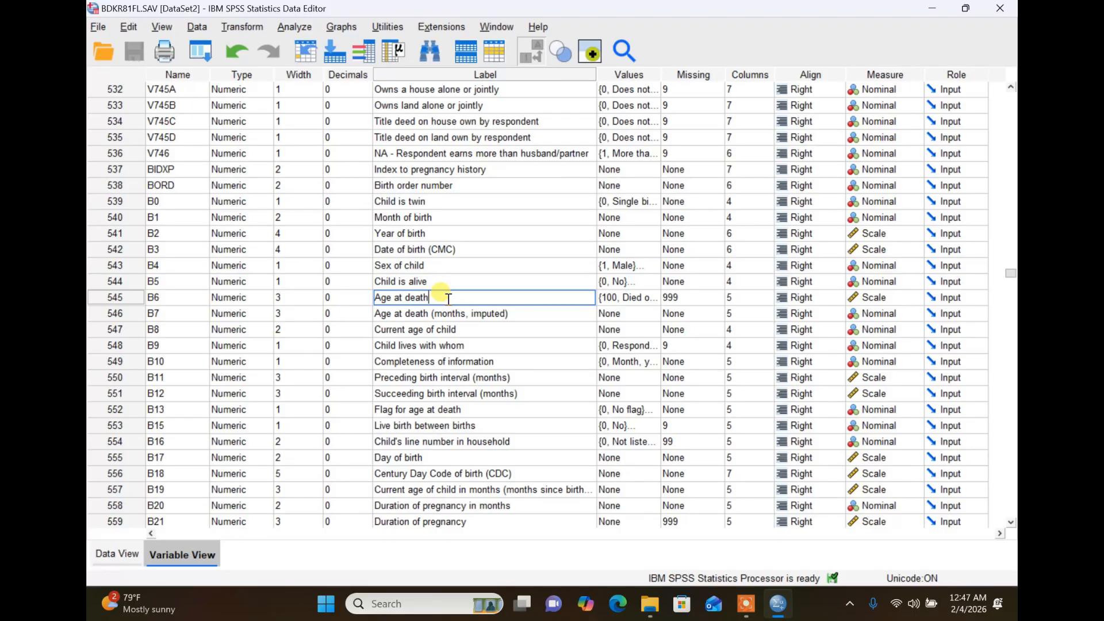
- View the case values of B5 (Child is alive) in the data and return to the variable definitions
left_click(115, 282)
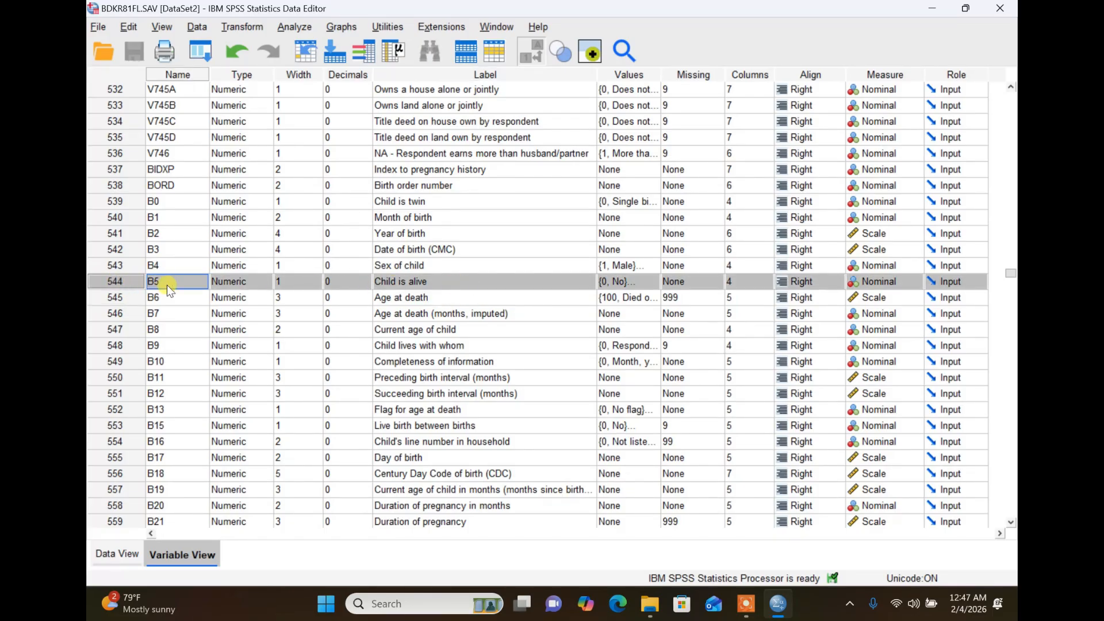
double_click(128, 285)
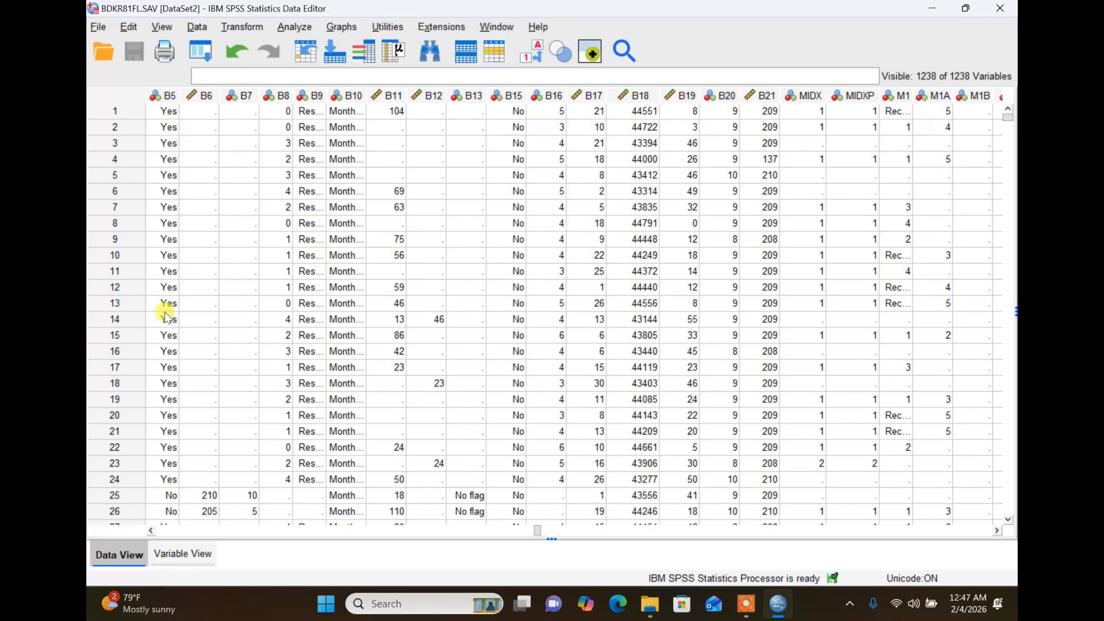
left_click(172, 554)
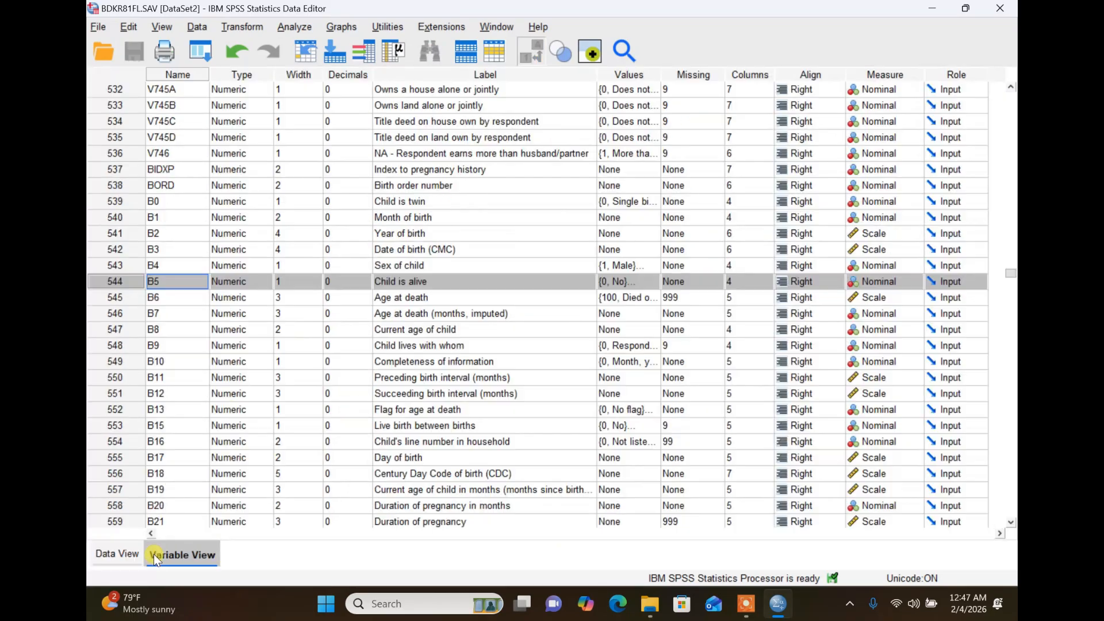
- Run descriptive statistics on B5 (Child is alive), examine its frequency table, and close the output without saving
right_click(119, 286)
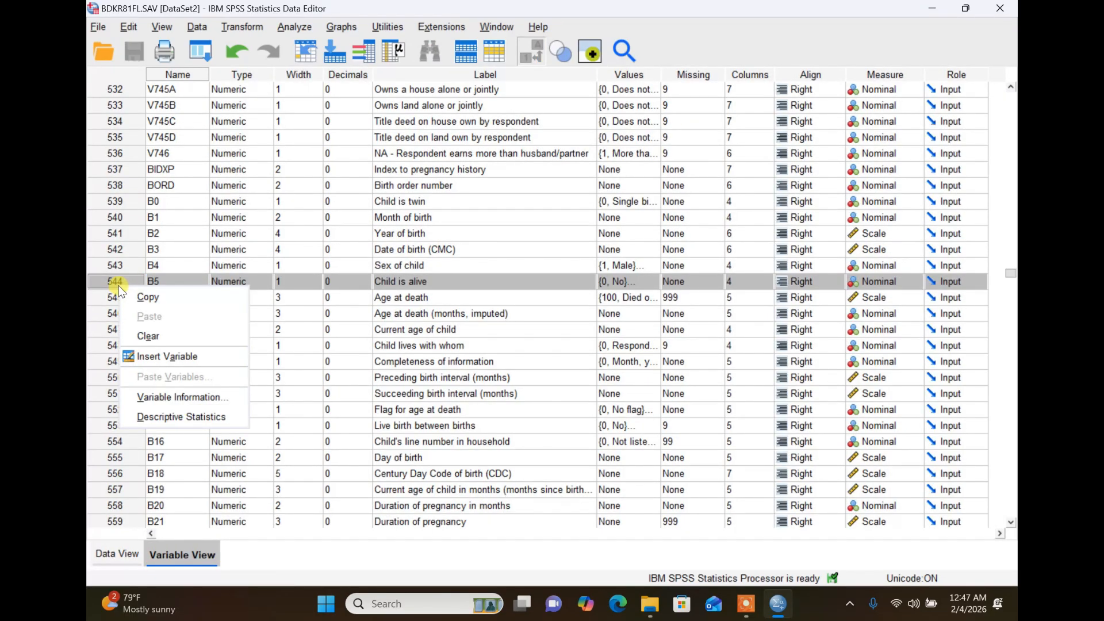
left_click(169, 414)
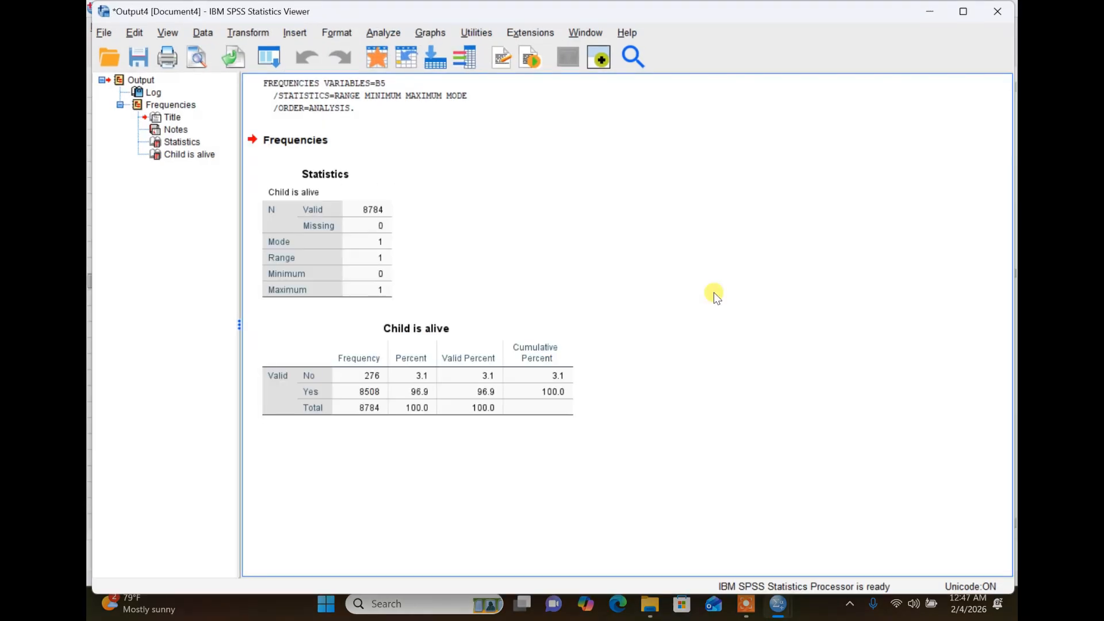
left_click(340, 393)
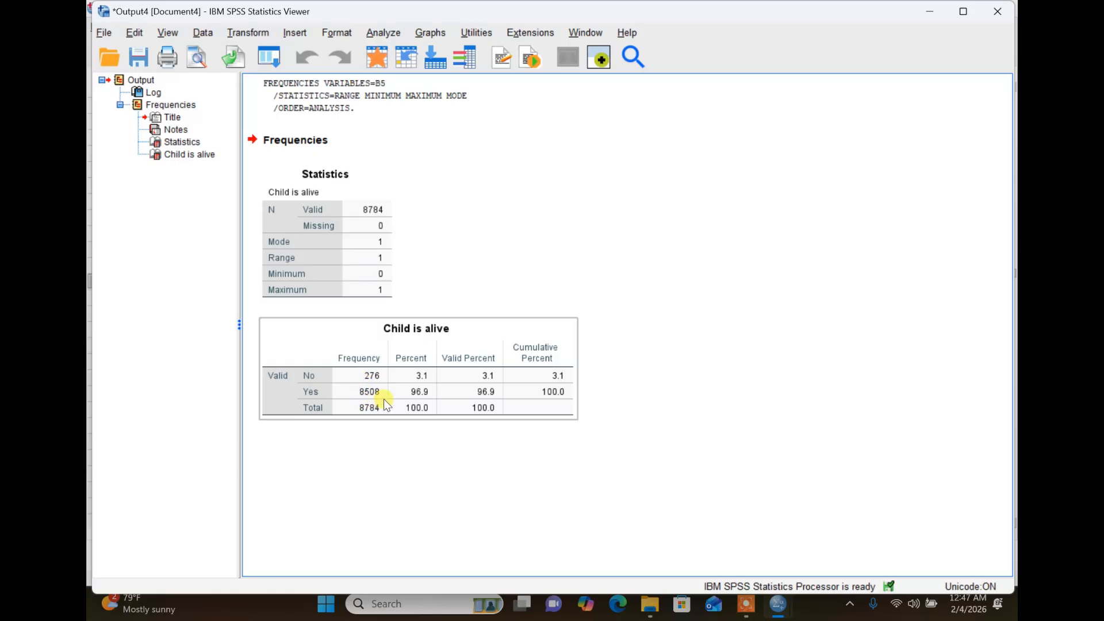
left_click(998, 11)
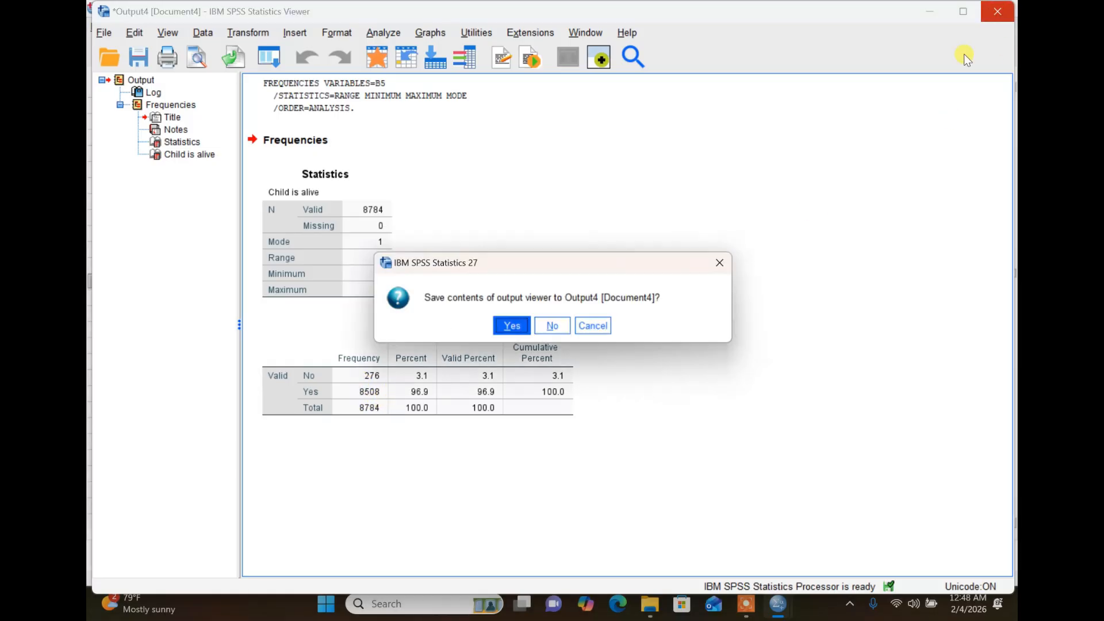
left_click(552, 326)
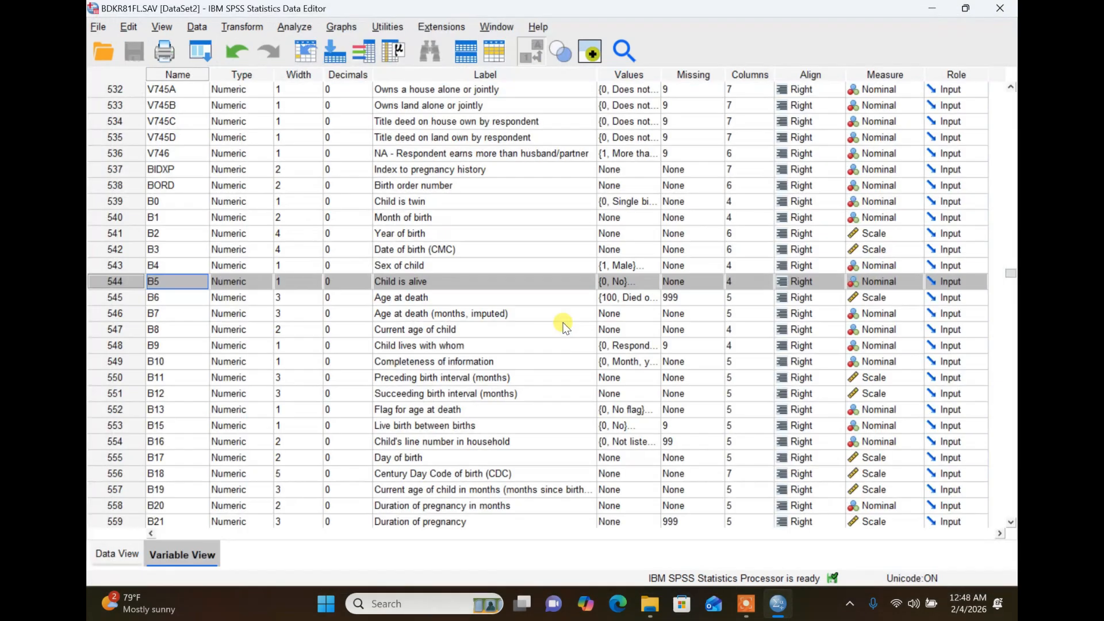
- Compare the labels of the child survival variables B5, B6 and B7
left_click(524, 288)
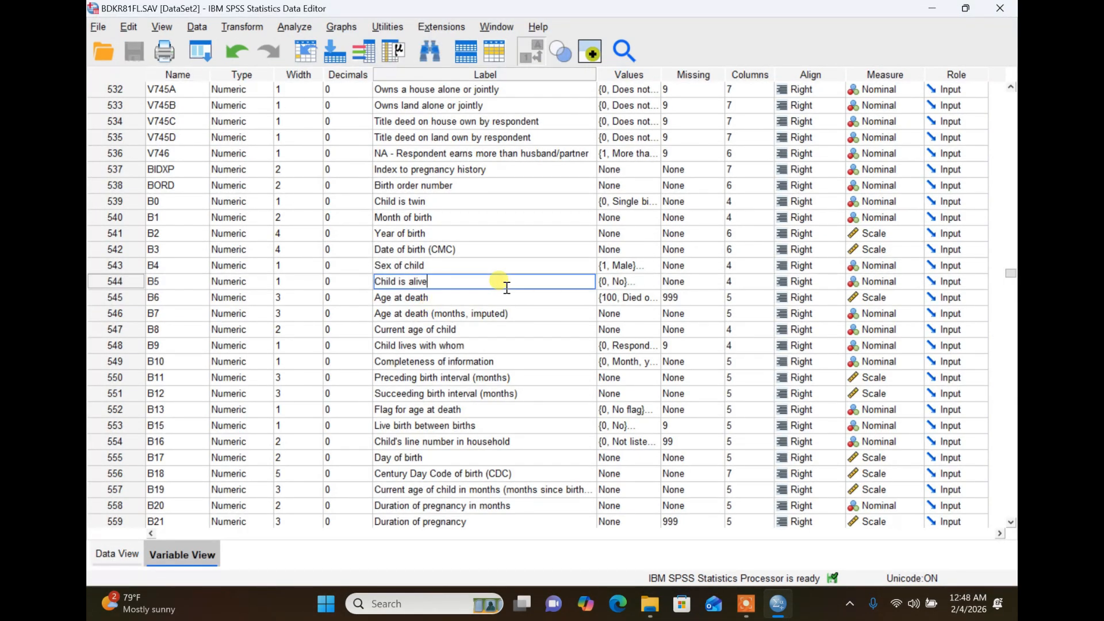
left_click(115, 278)
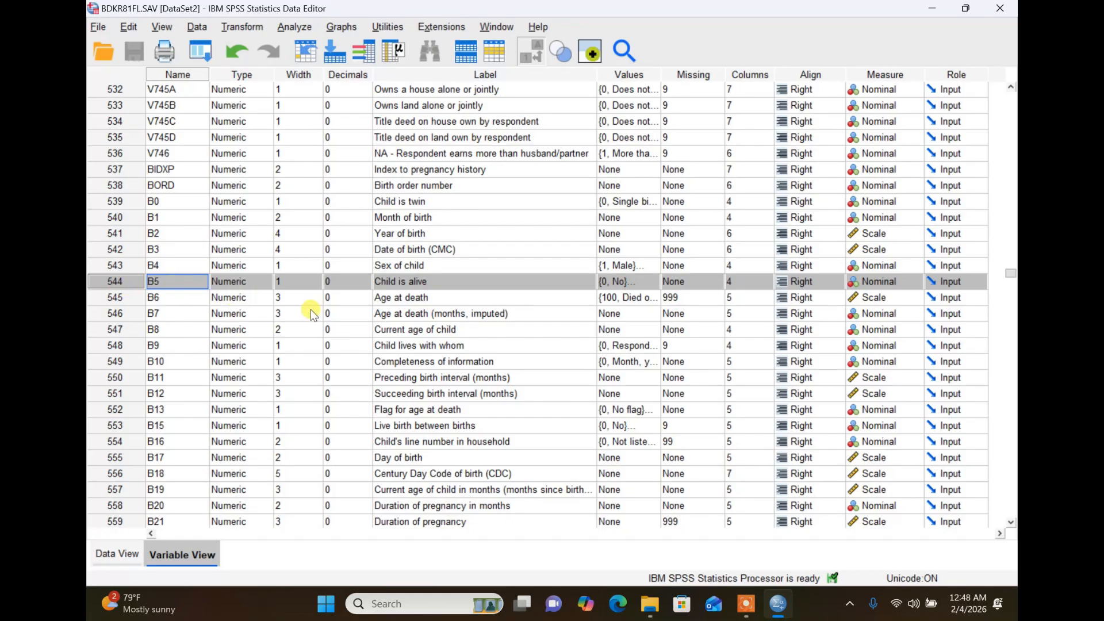
left_click(415, 299)
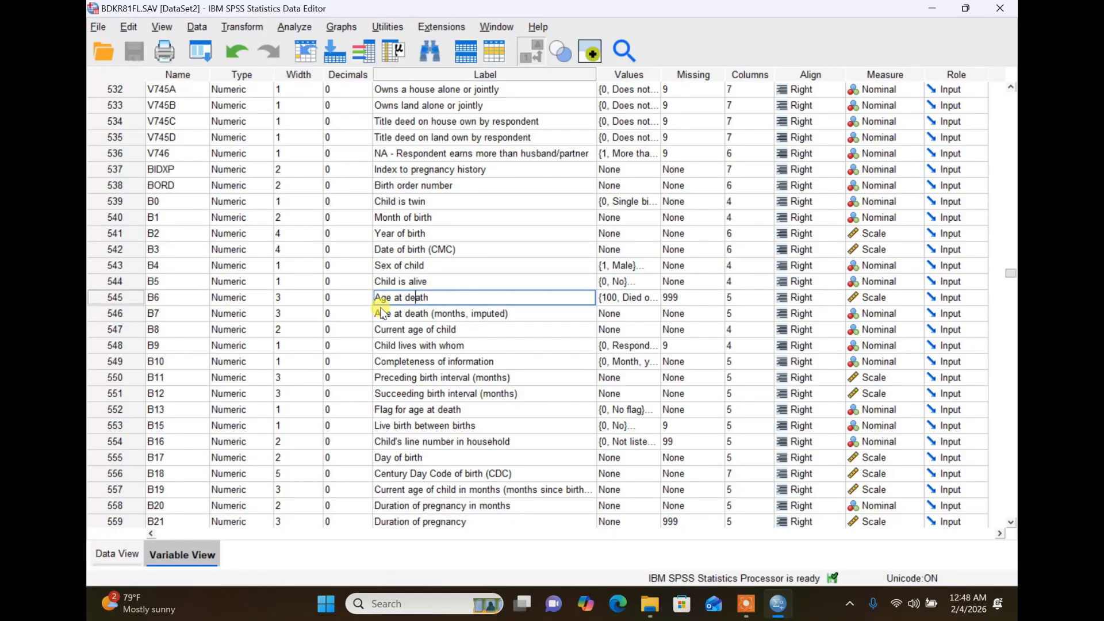
left_click(408, 313)
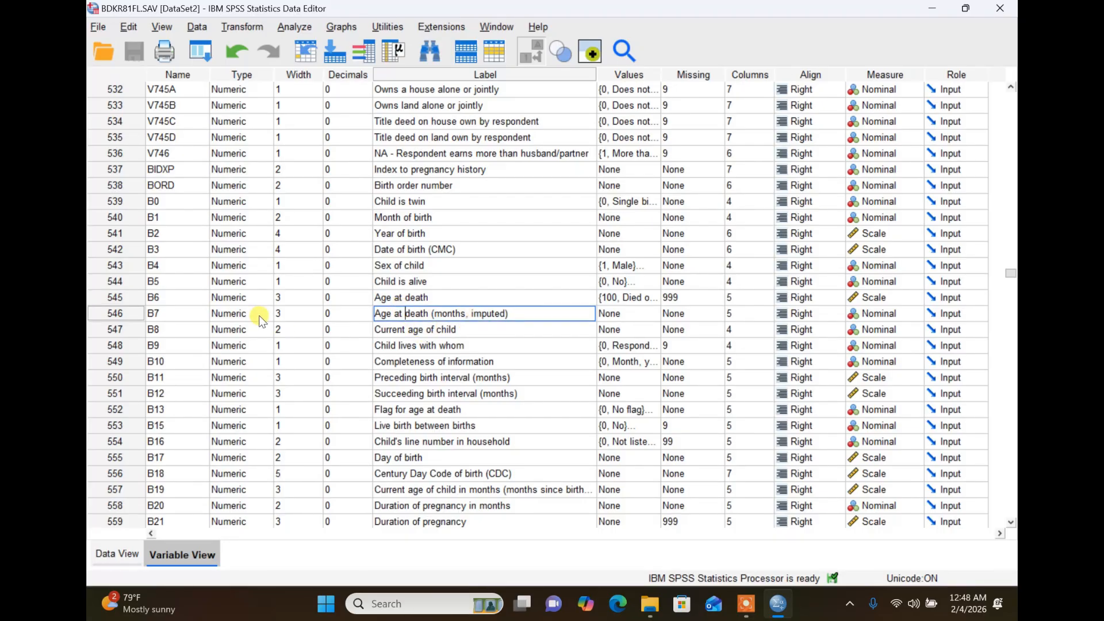
- Examine the case values of B6 (Age at death) in the data around case 25 and return to its variable definition
left_click(127, 299)
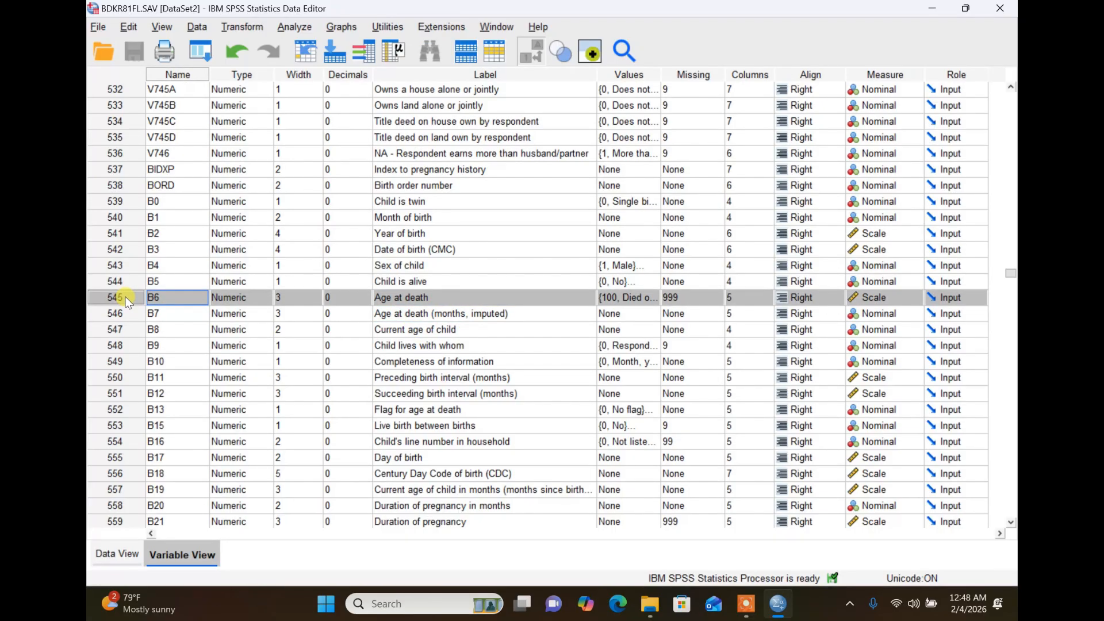
double_click(127, 298)
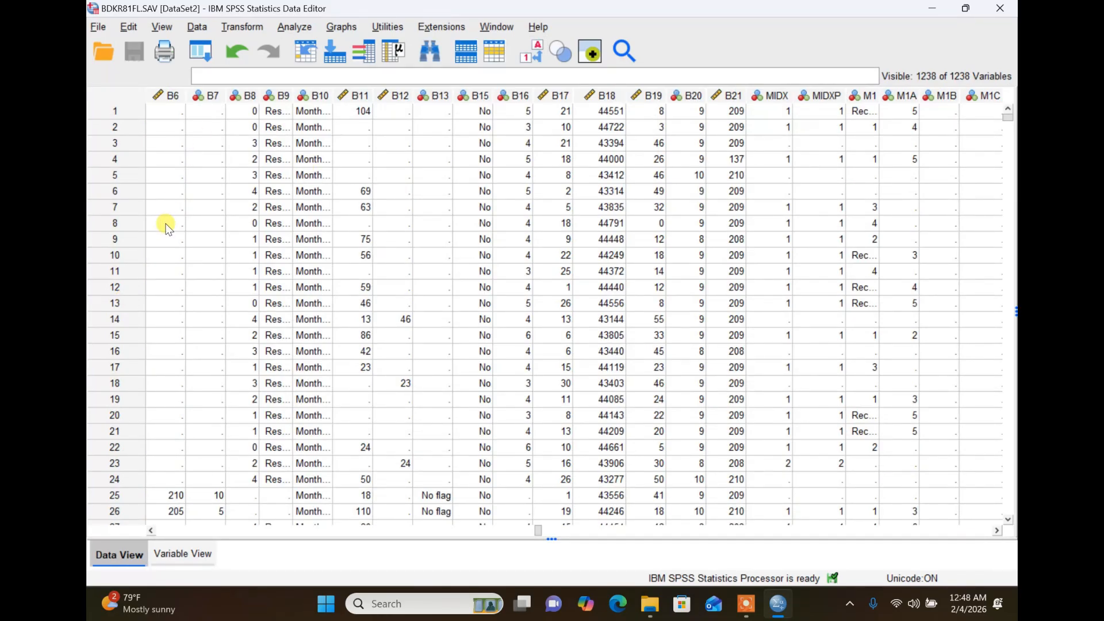
scroll(165, 258, "down", 6)
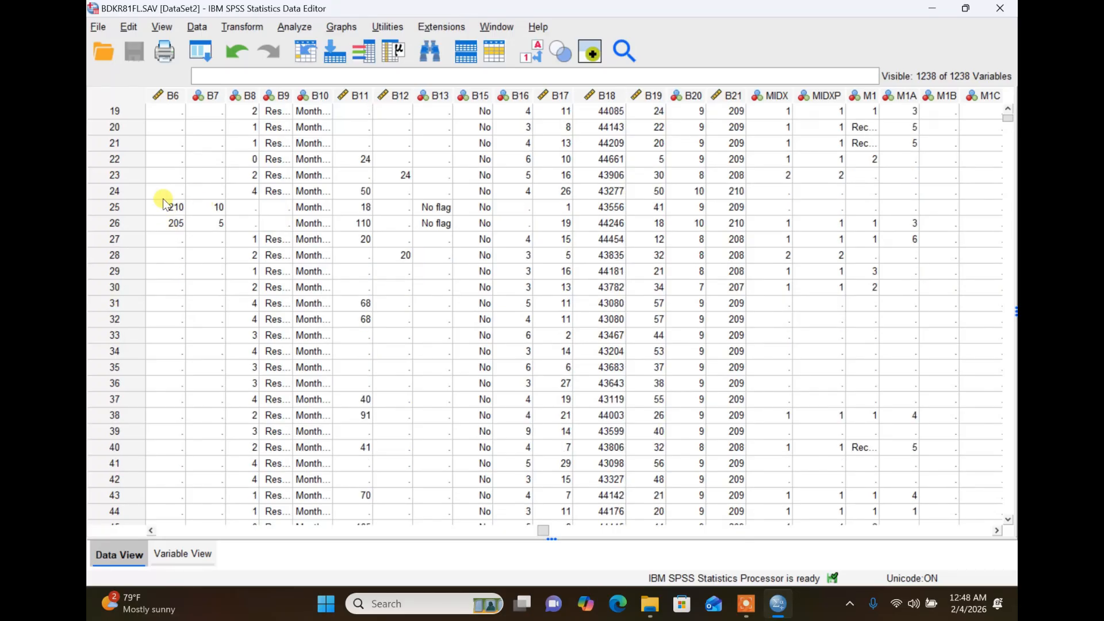
left_click(158, 210)
left_click(213, 556)
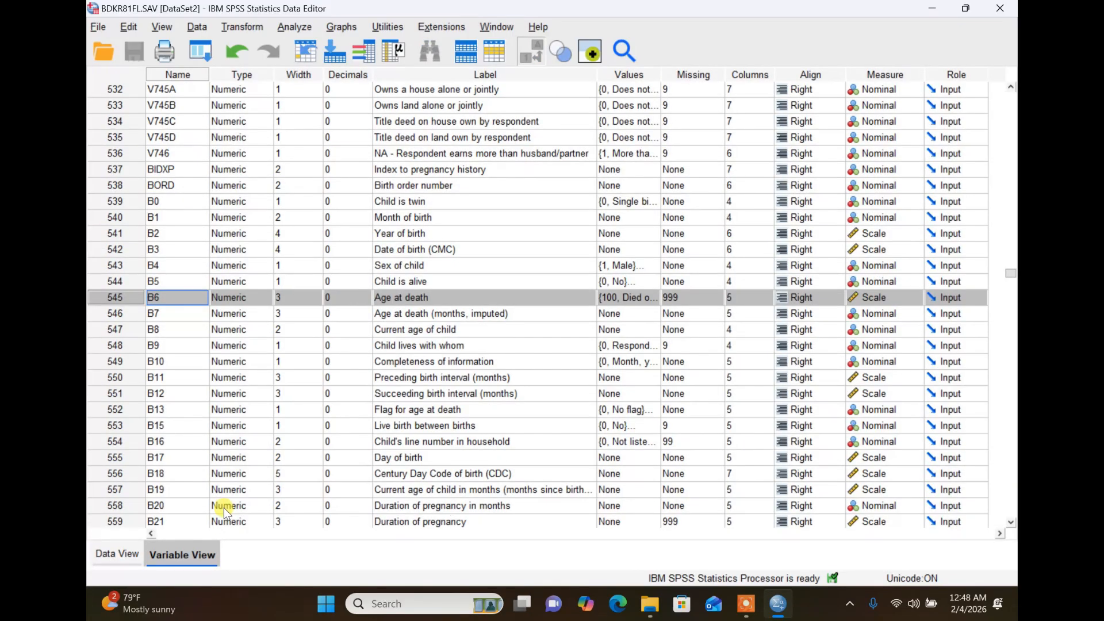
left_click(469, 297)
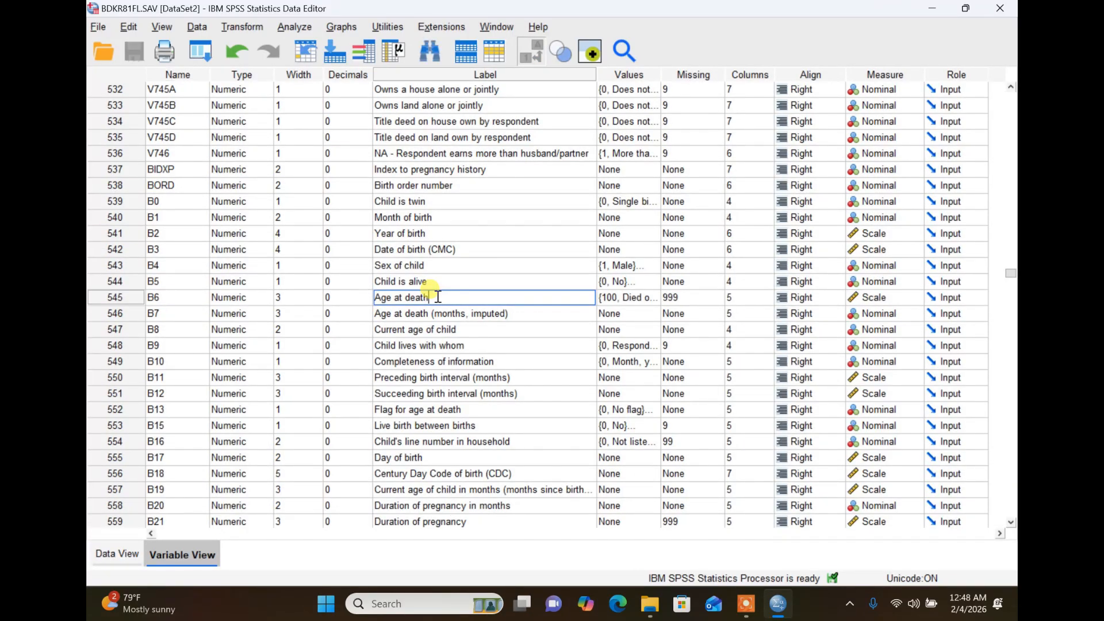
- Compare the B6 and B7 values of cases 25 and 26 in the data and return to the variable definitions
double_click(129, 297)
scroll(204, 313, "down", 3)
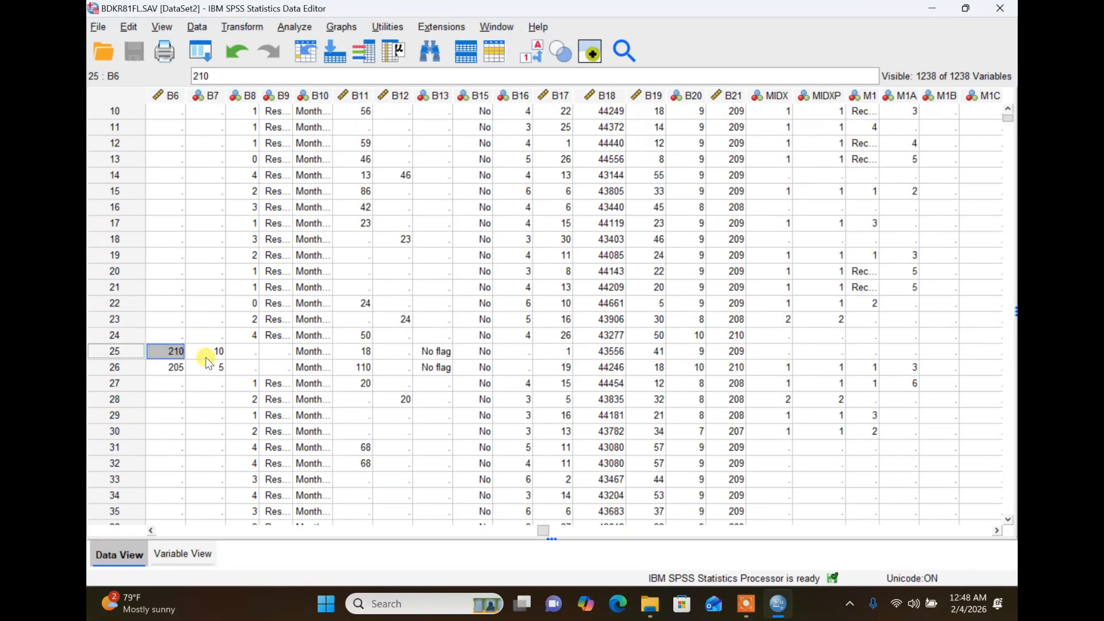
left_click(207, 355)
scroll(207, 361, "down", 1)
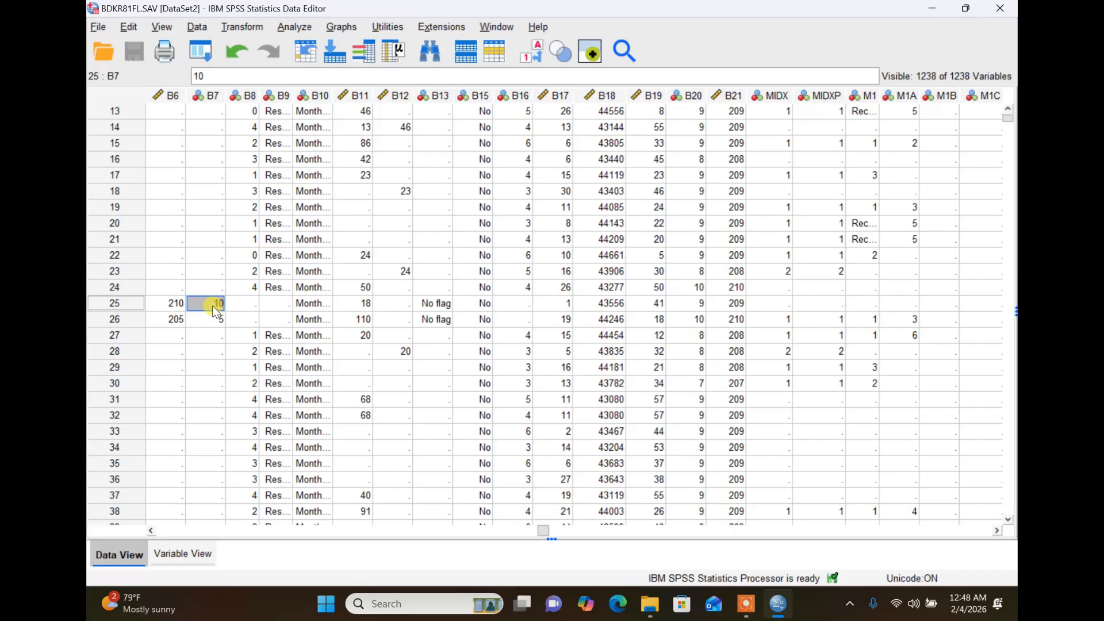
left_click(165, 320)
key("Right")
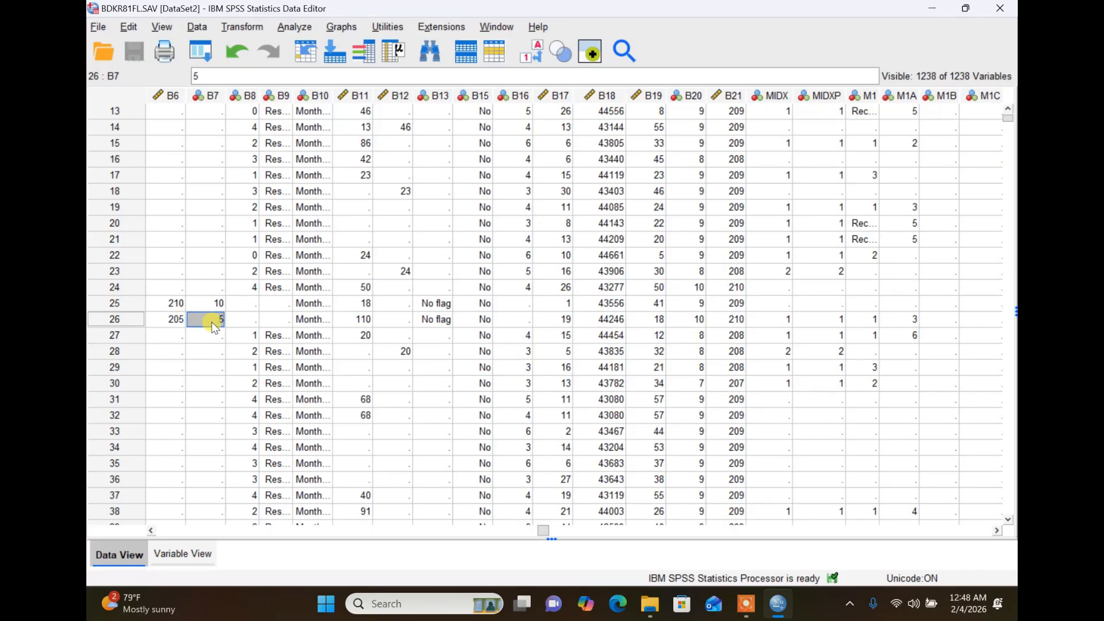
left_click(161, 310)
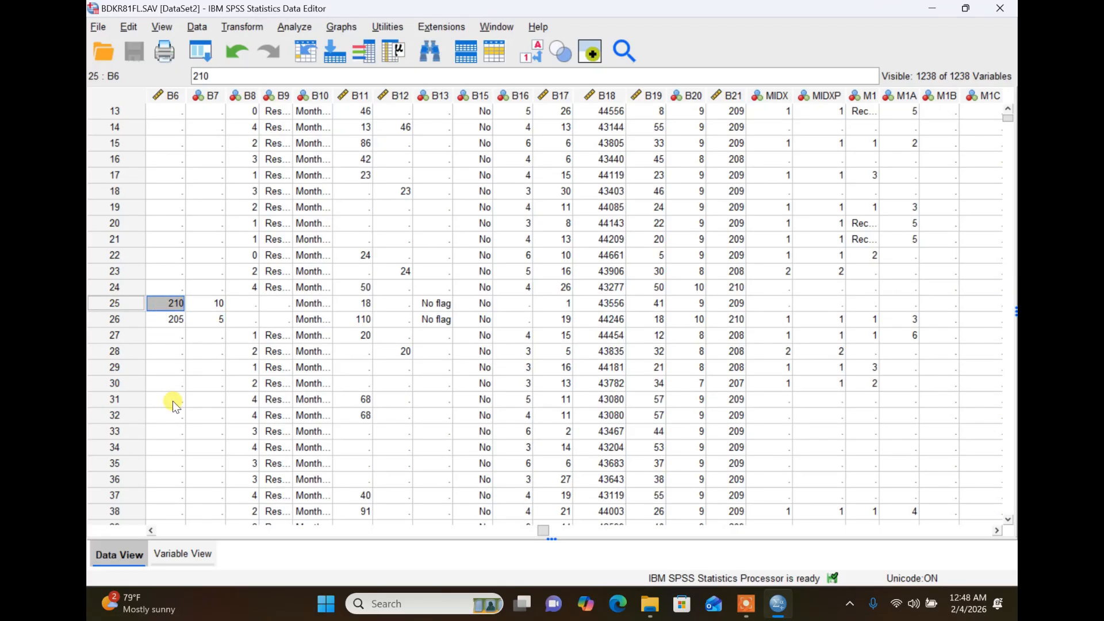
left_click(182, 554)
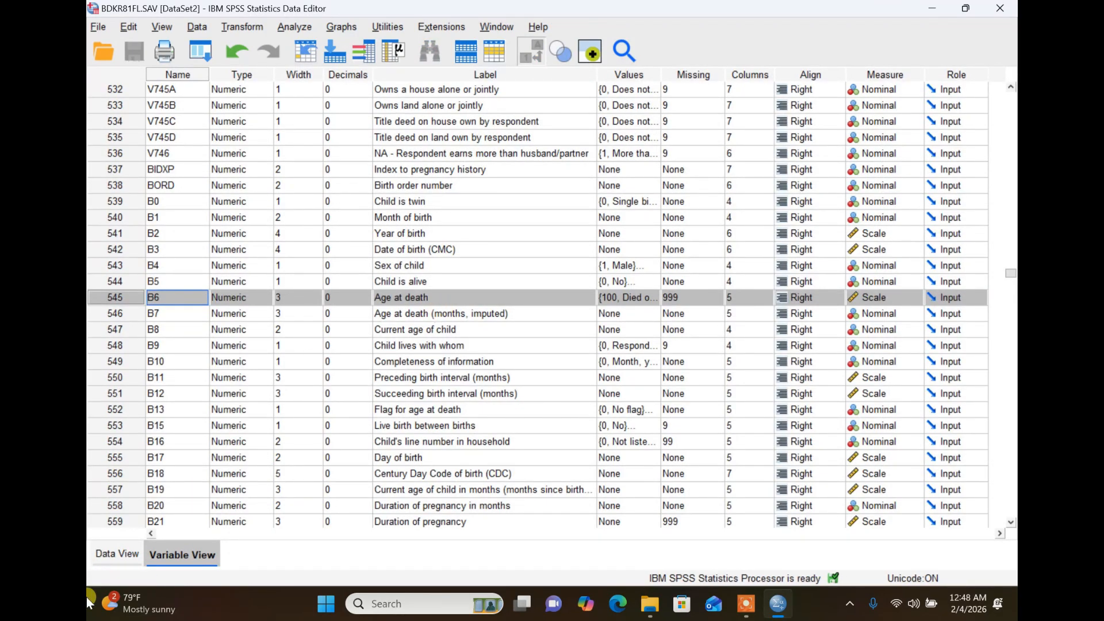
- Recheck in the data how the B6 age-at-death codes of cases 25 and 26 correspond to their B7 months
left_click(117, 554)
left_click(208, 305)
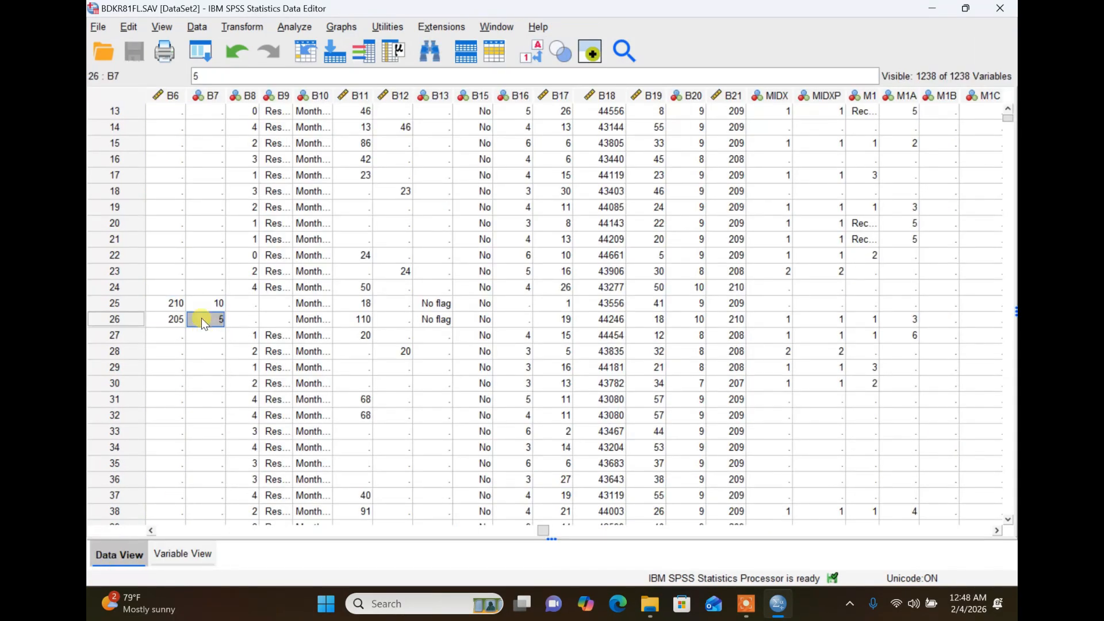
left_click(173, 302)
left_click(175, 320)
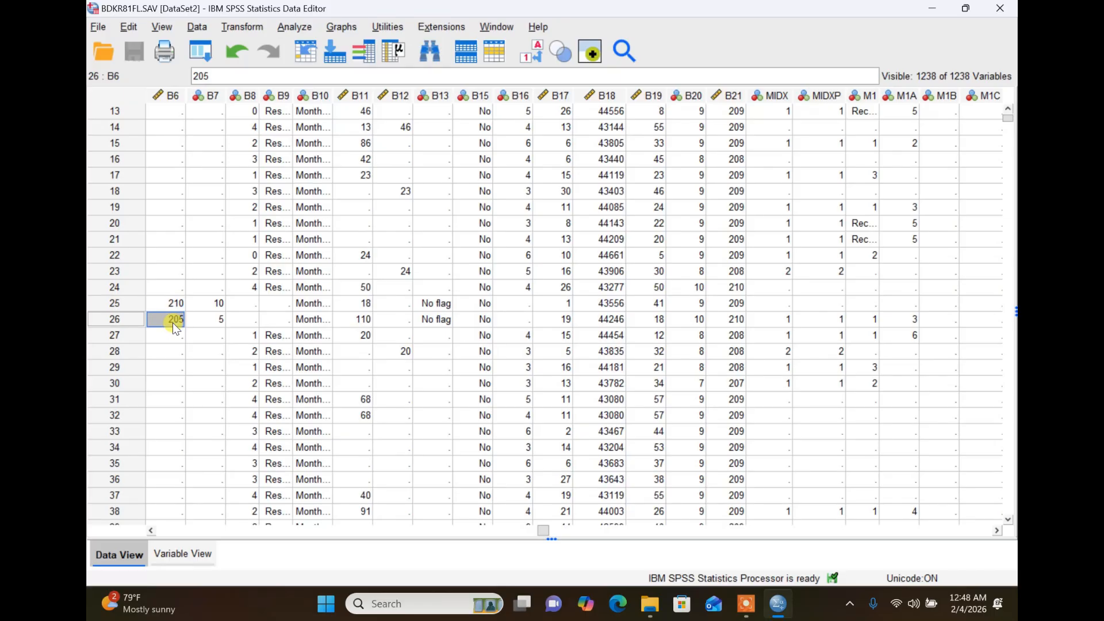
left_click(171, 304)
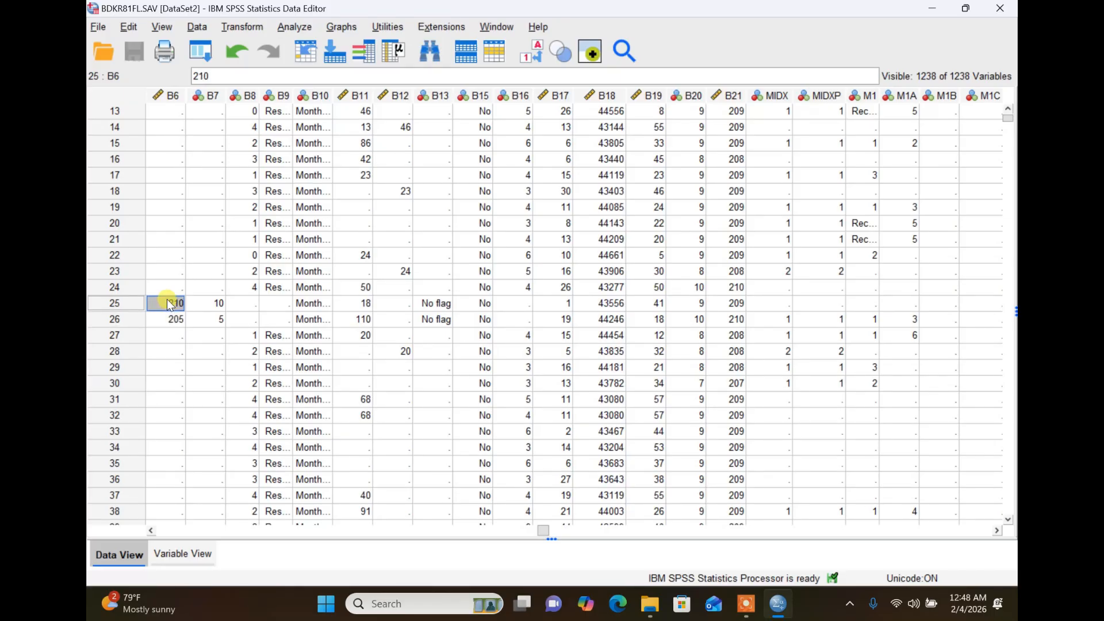
left_click(211, 306)
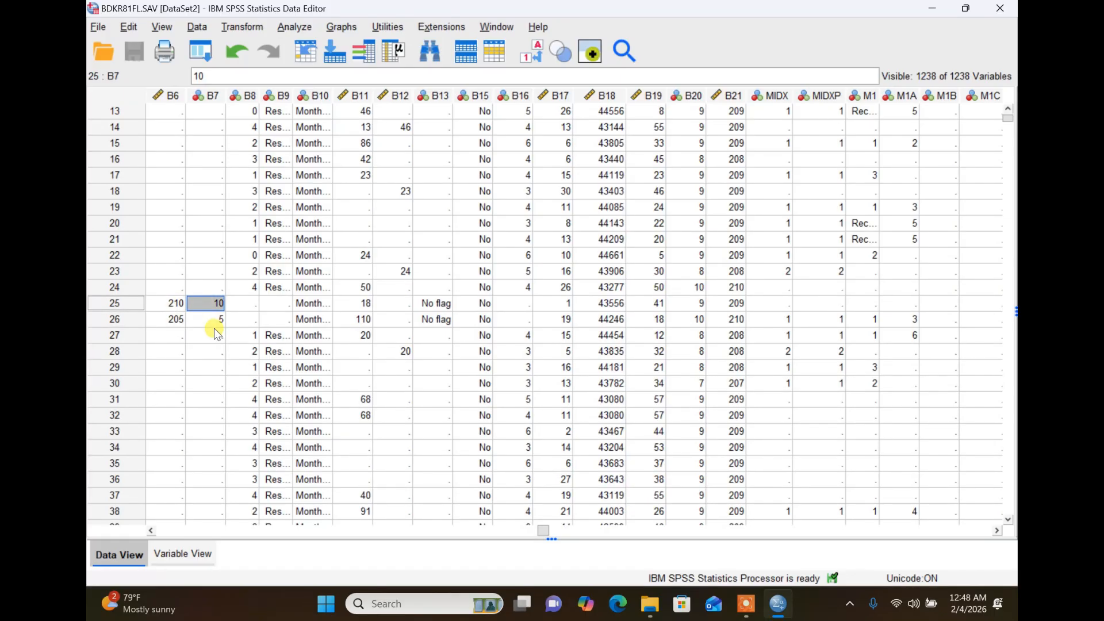
left_click(168, 304)
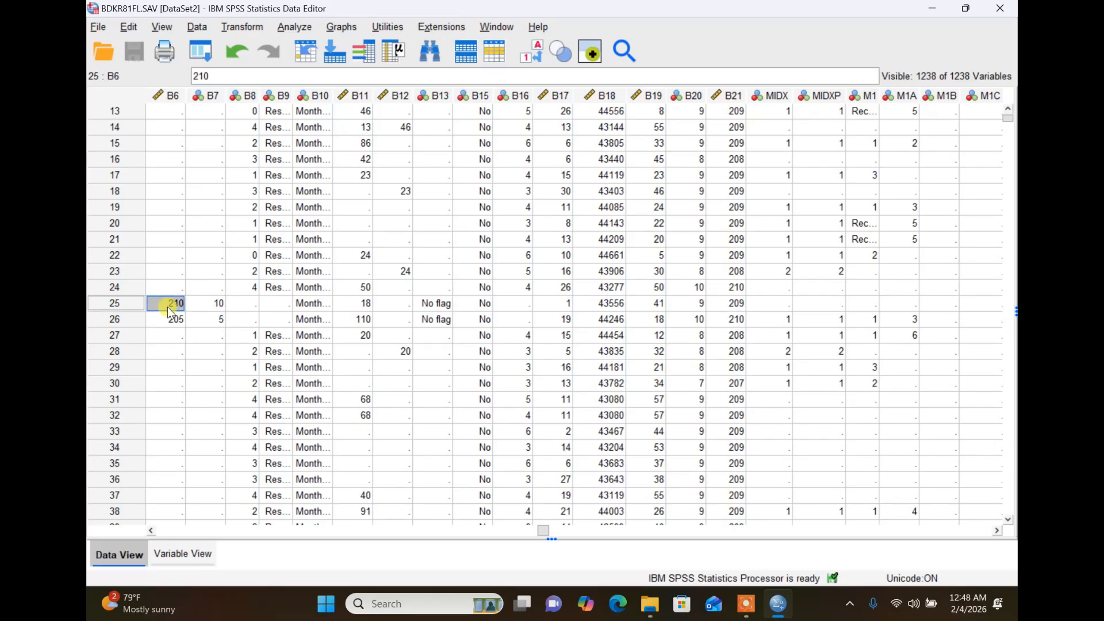
left_click(213, 306)
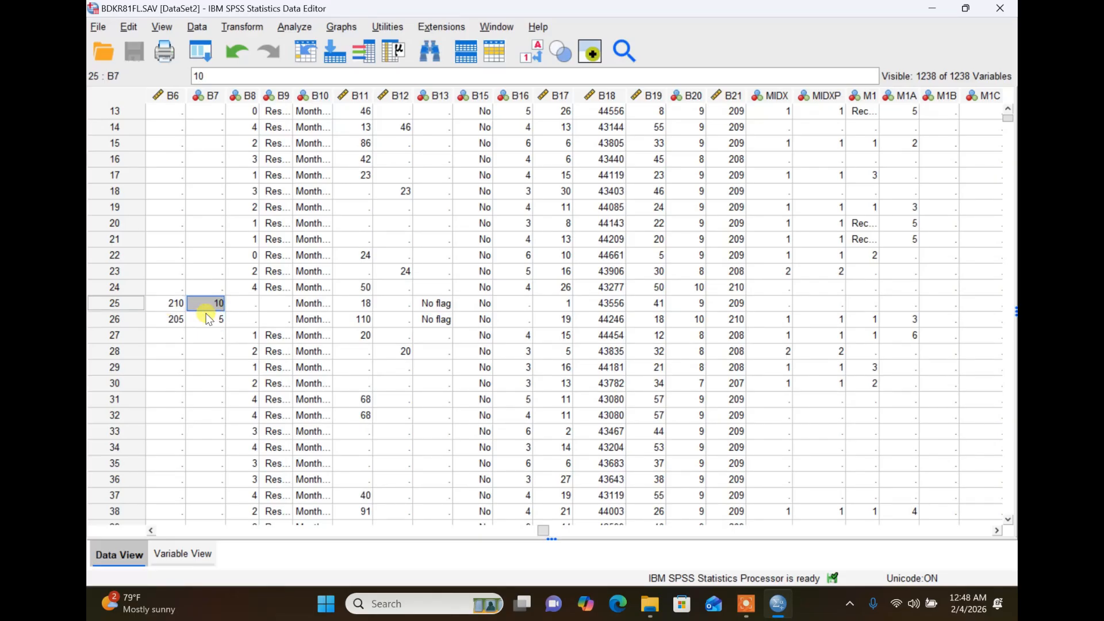
left_click(171, 320)
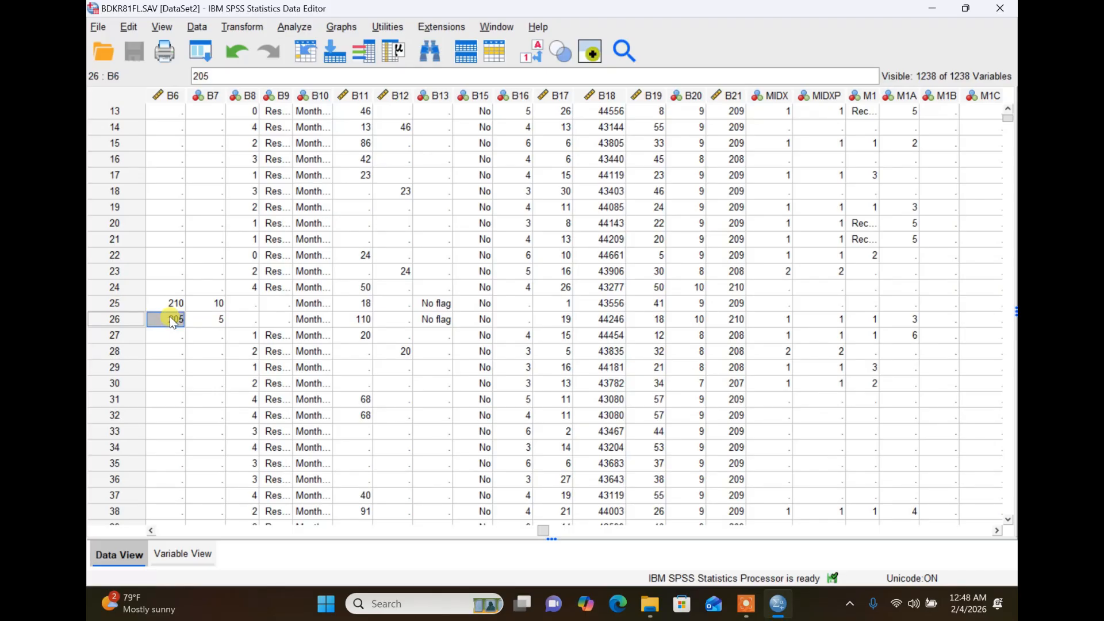
left_click(209, 321)
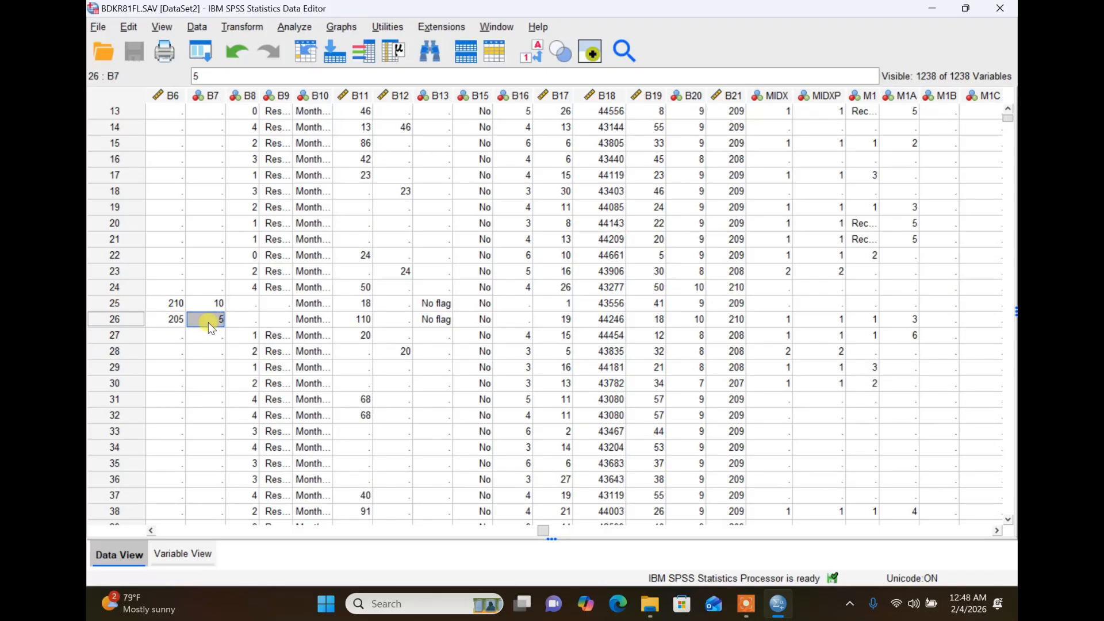
left_click(171, 320)
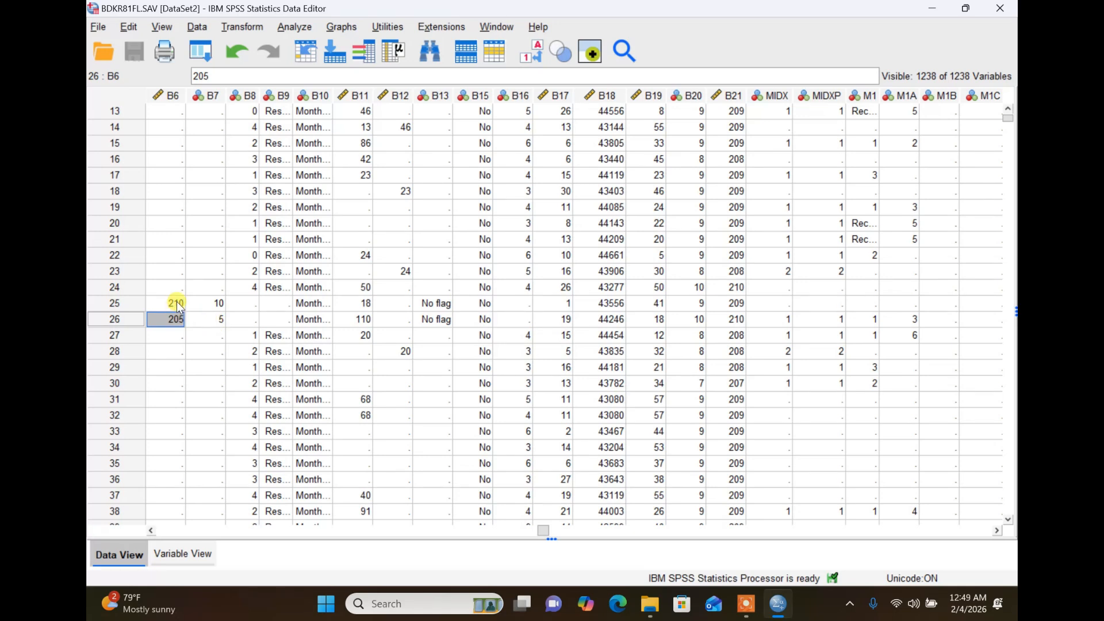
- Review the value labels of B6 (Age at death), including code 100, and close them without changes
left_click(184, 553)
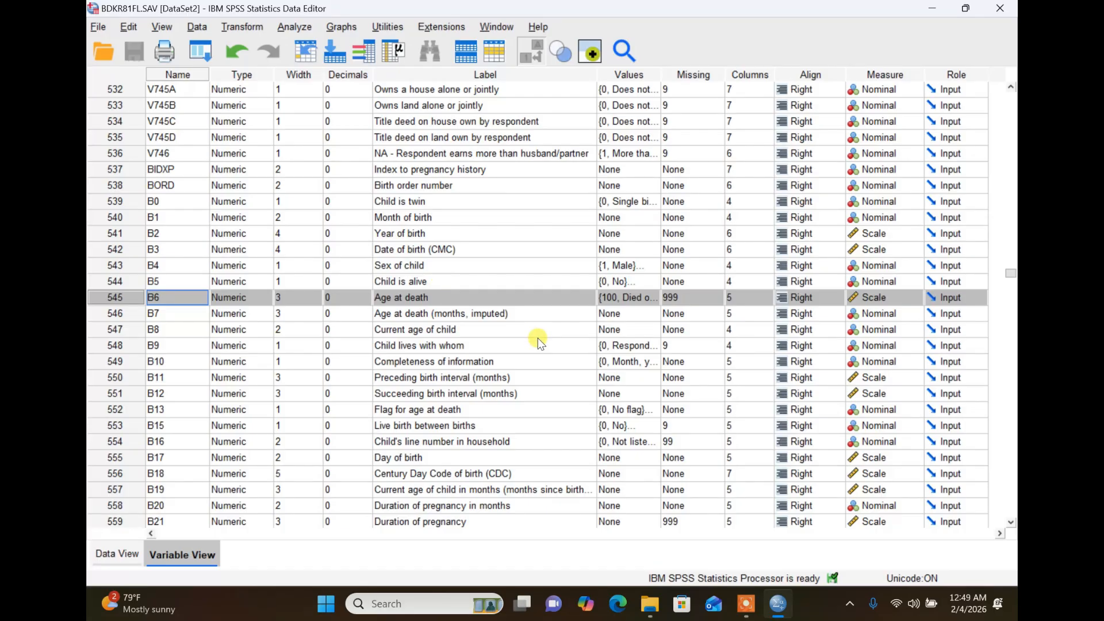
left_click(652, 297)
scroll(533, 305, "down", 2)
scroll(534, 304, "up", 2)
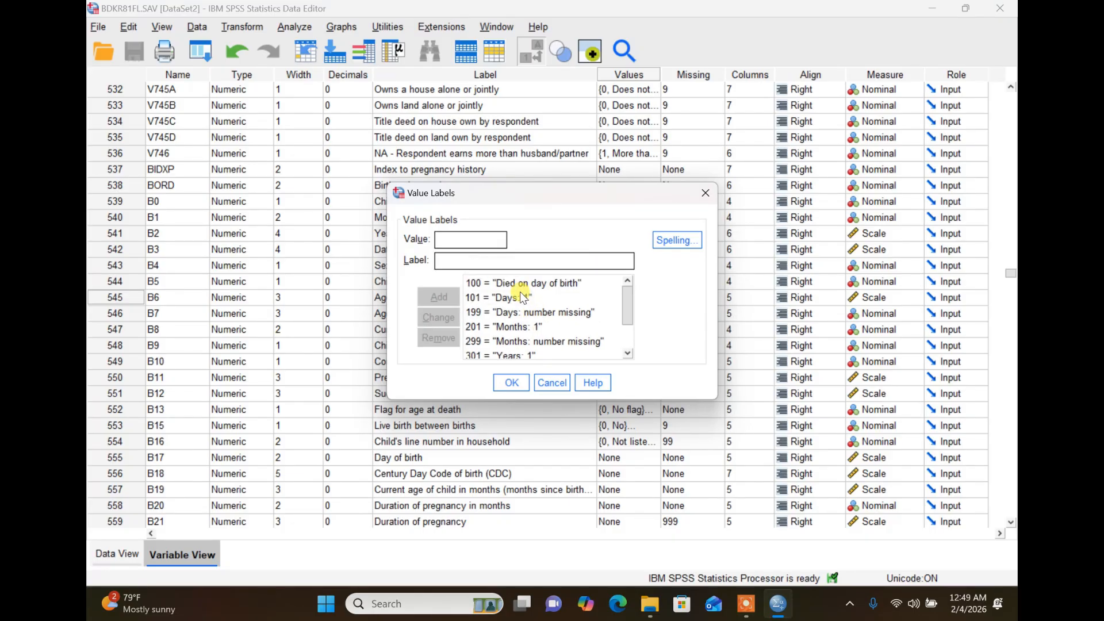
scroll(517, 302, "down", 1)
scroll(511, 345, "up", 2)
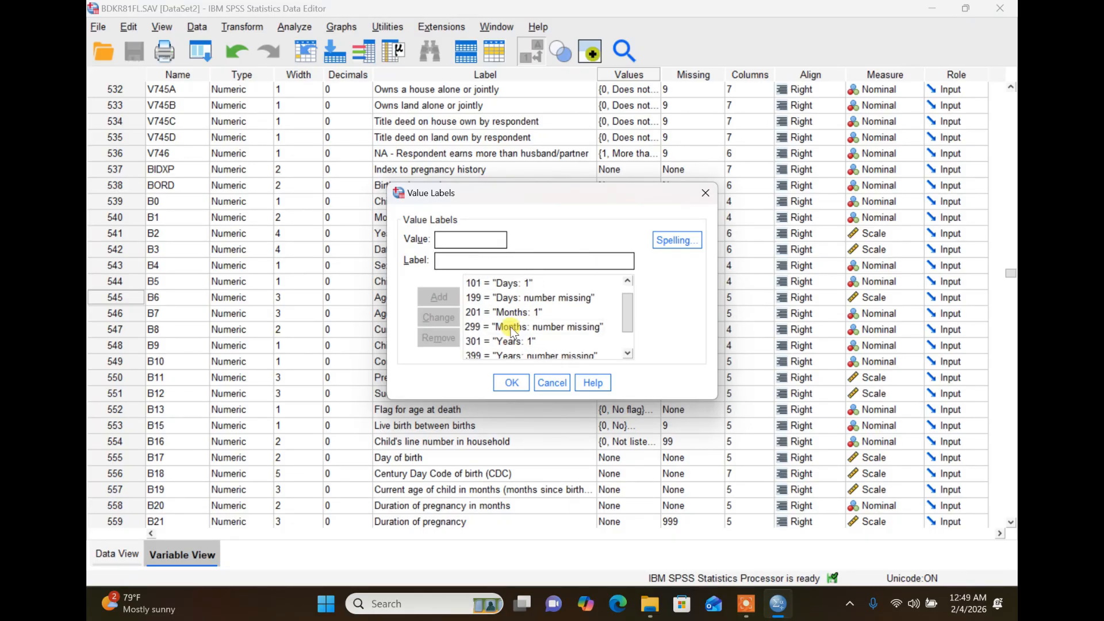
left_click(513, 283)
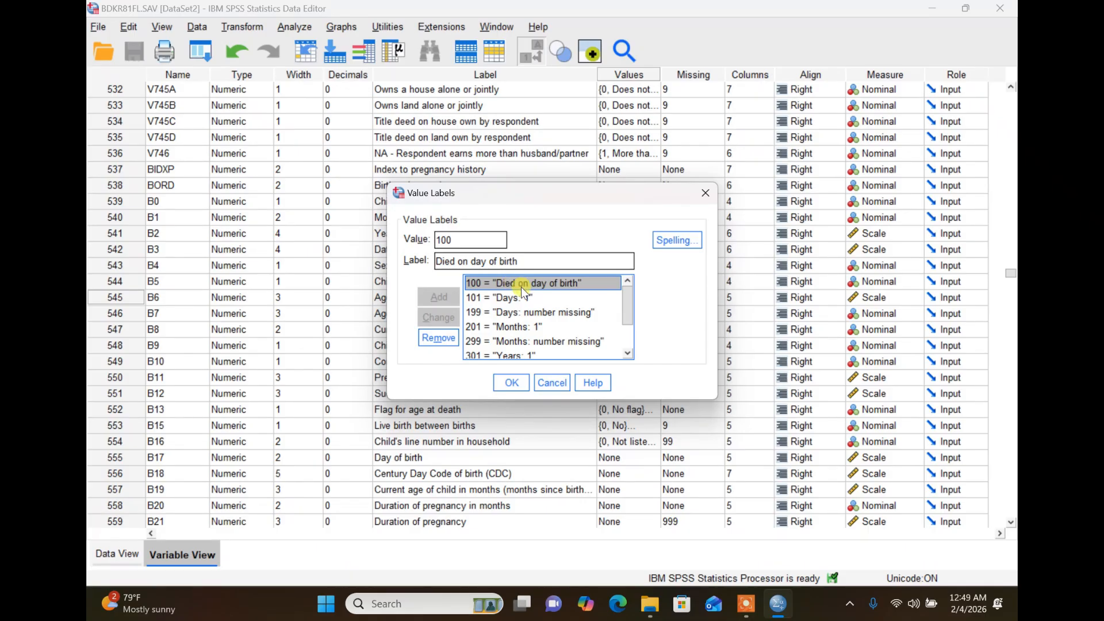
left_click(707, 193)
- Go to the B6 data and inspect the age-at-death value of case 77
double_click(122, 295)
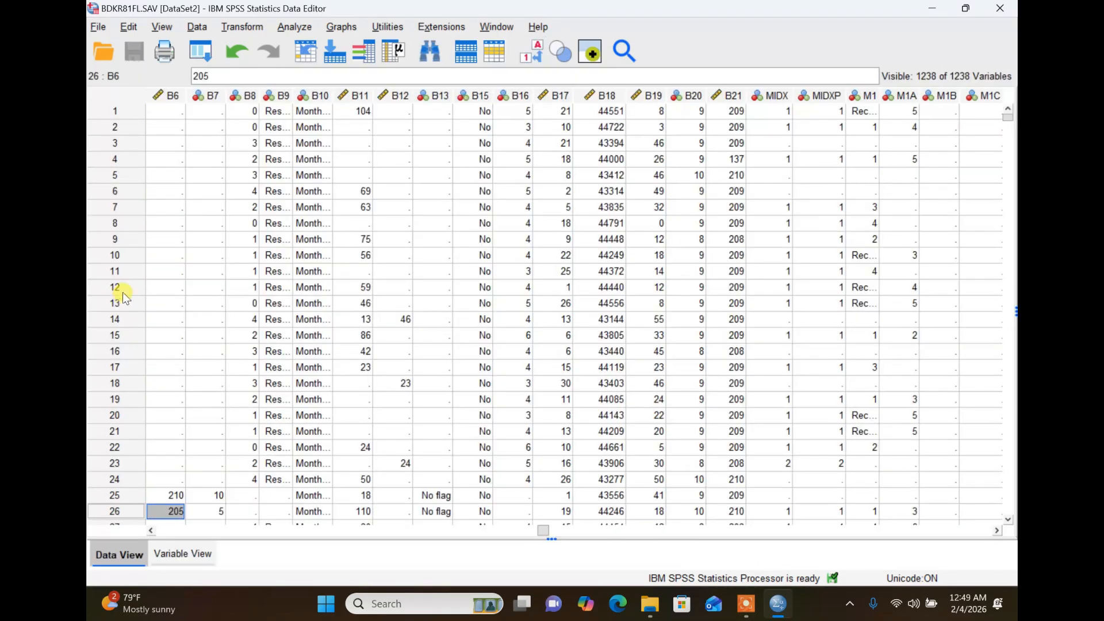
scroll(181, 368, "down", 2)
scroll(178, 389, "down", 19)
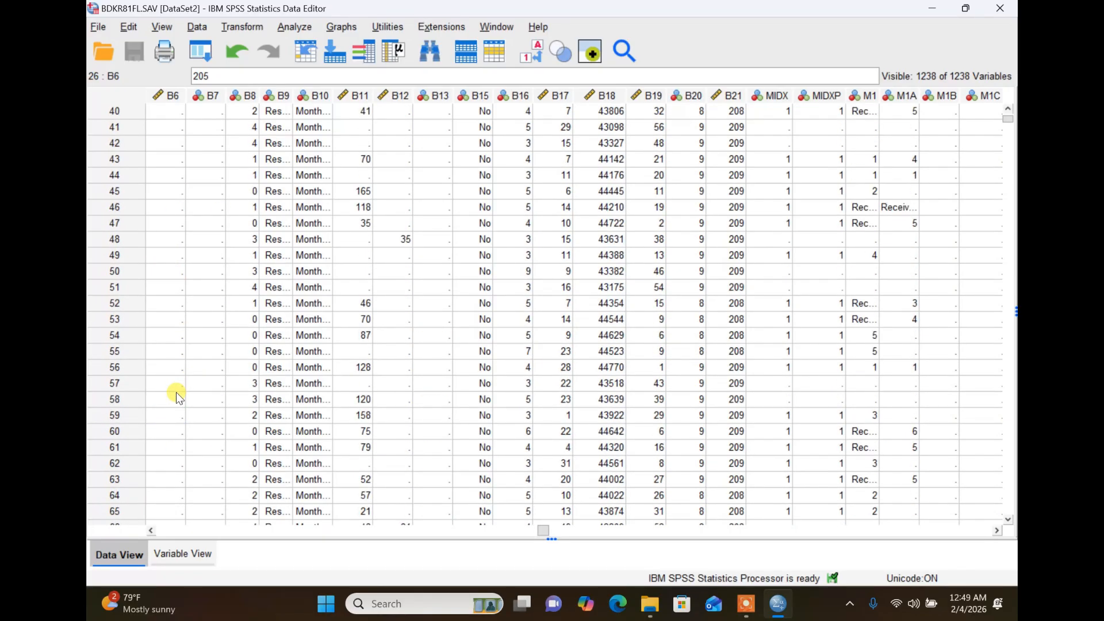
left_click(164, 320)
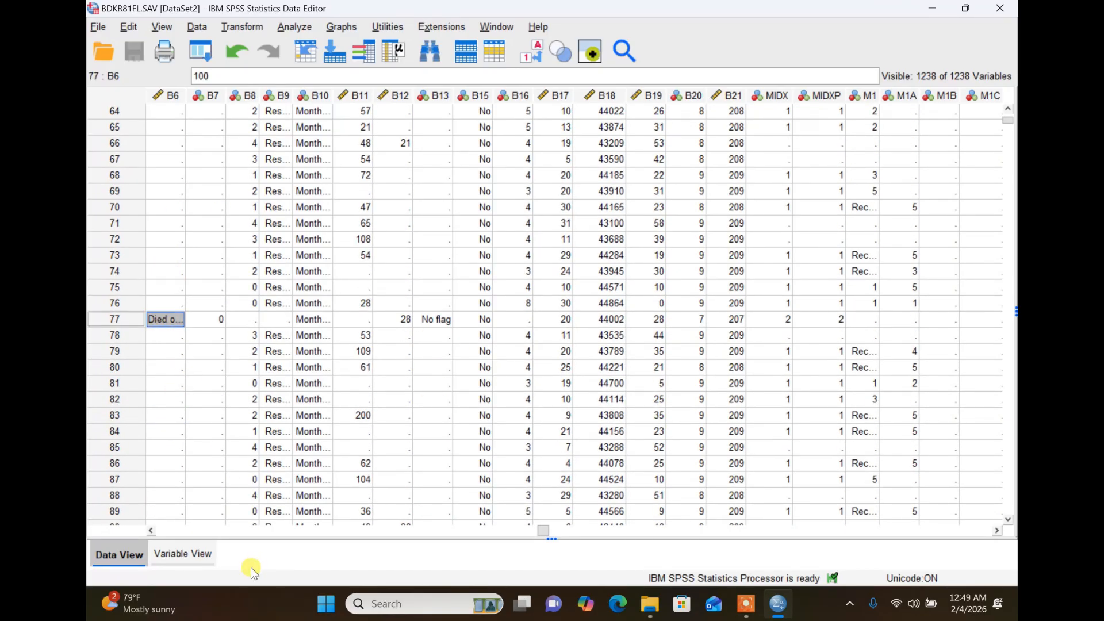
- Examine the B6 value labels for codes 101, 201 and 301 and close them without changes
left_click(207, 554)
left_click(629, 297)
left_click(654, 297)
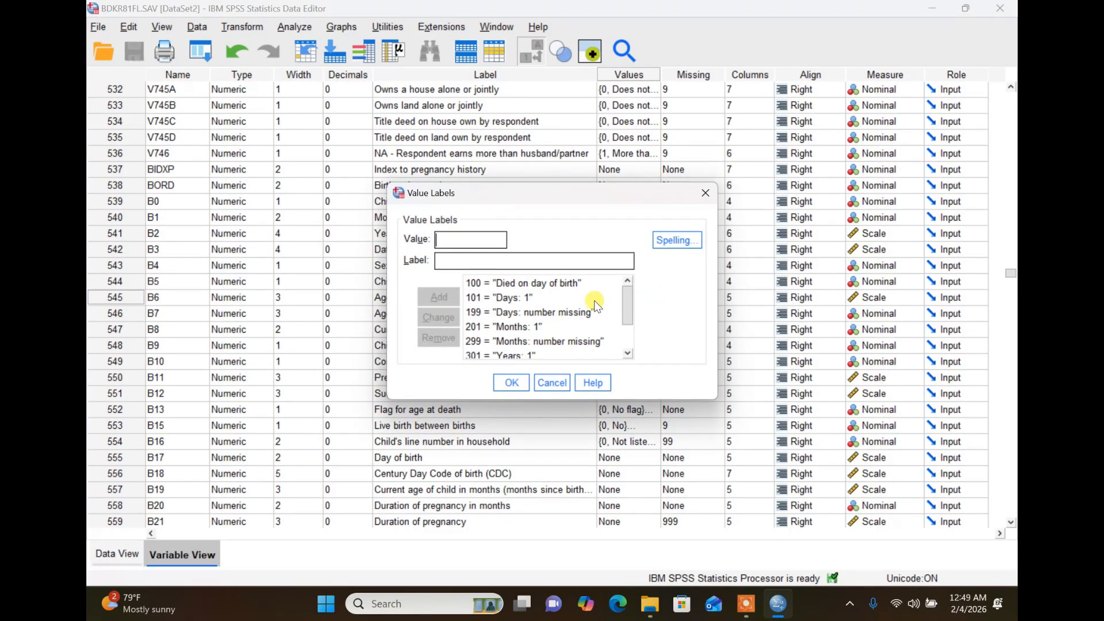
left_click(530, 299)
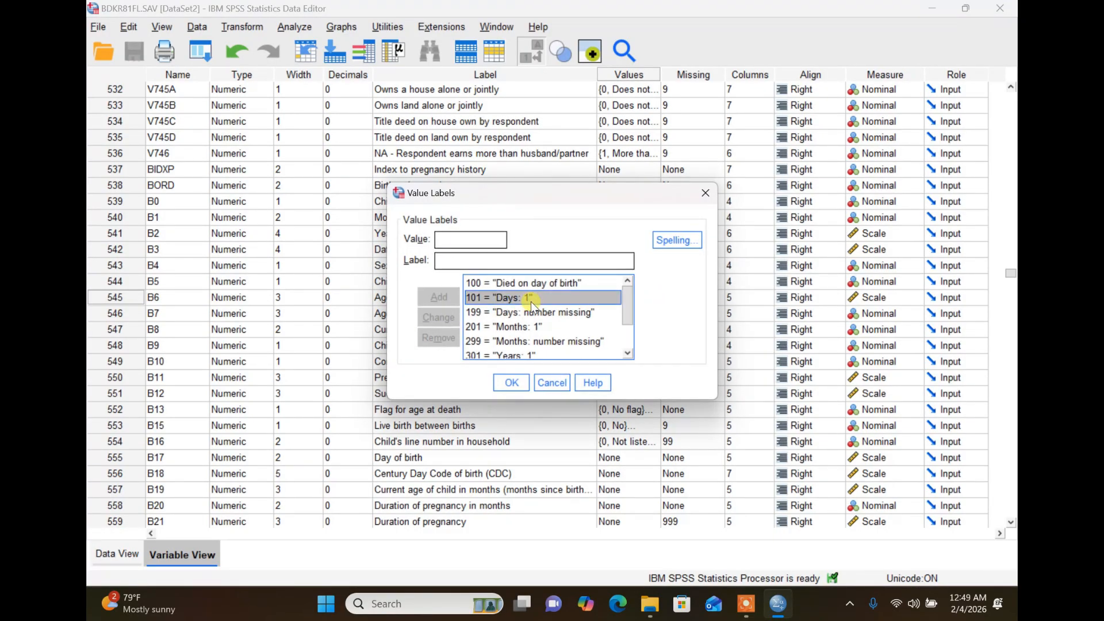
left_click(516, 327)
scroll(508, 333, "down", 1)
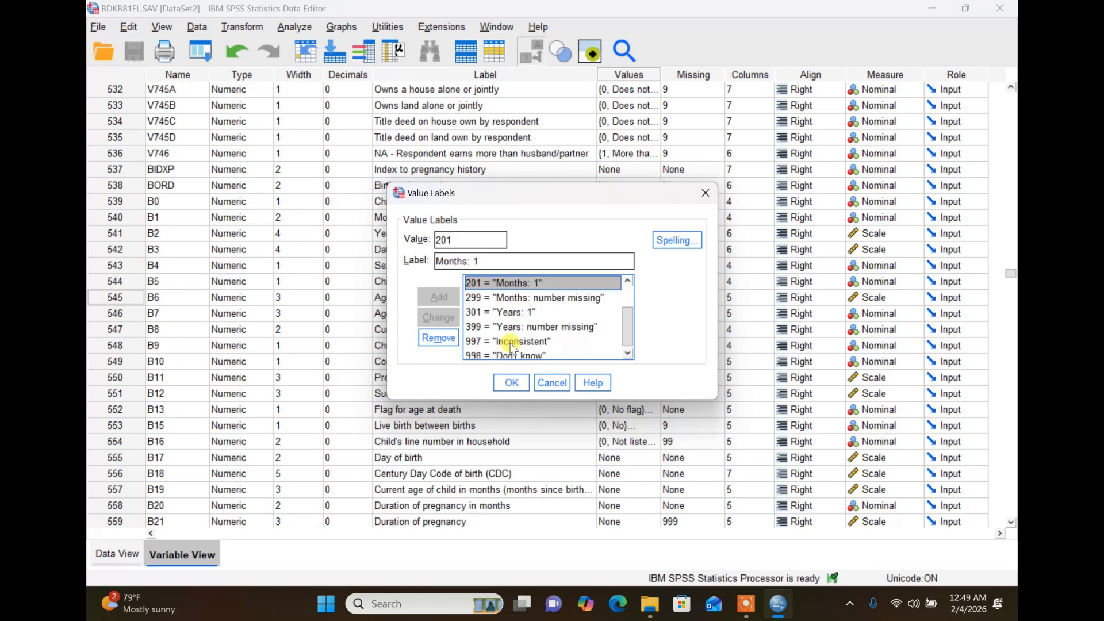
left_click(509, 312)
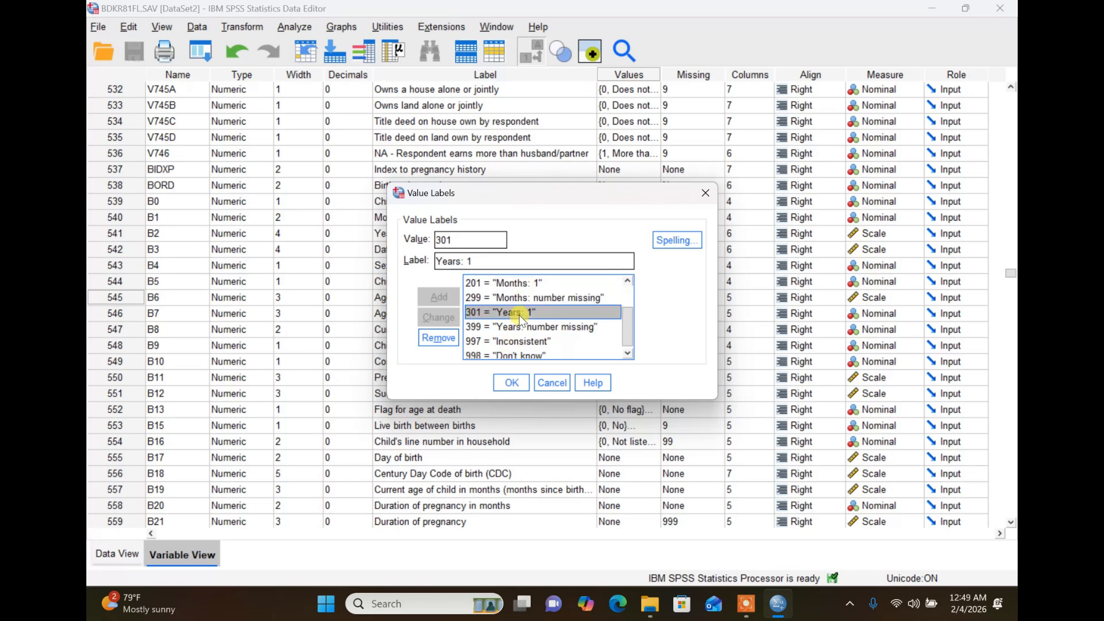
left_click(706, 193)
- Return to the B6 data and match the B6 codes with the B7 values for cases 25 and 26
double_click(125, 297)
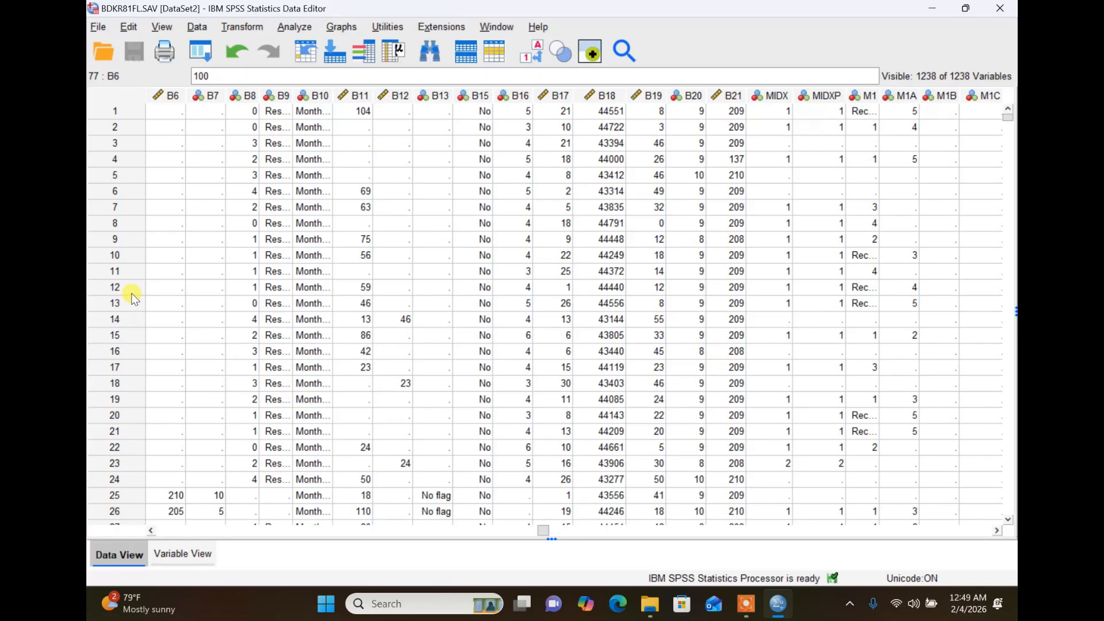
scroll(151, 305, "down", 6)
left_click(175, 208)
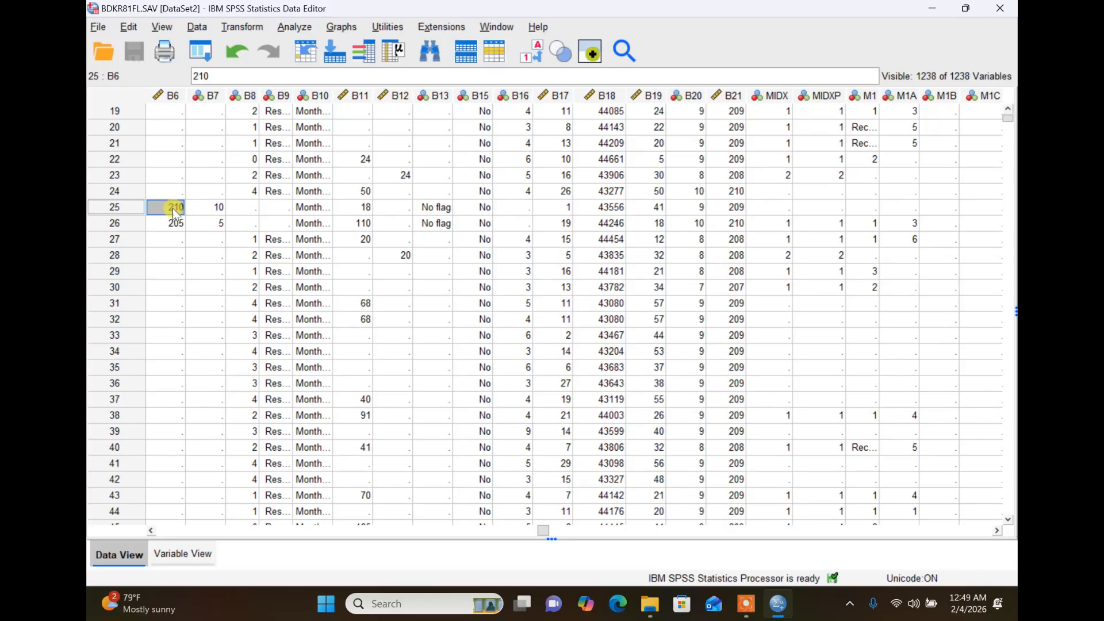
left_click(208, 208)
left_click(178, 224)
left_click(216, 224)
- Examine the B6 and B7 values of further deceased children in the data, including cases 77 and 99
scroll(217, 223, "down", 20)
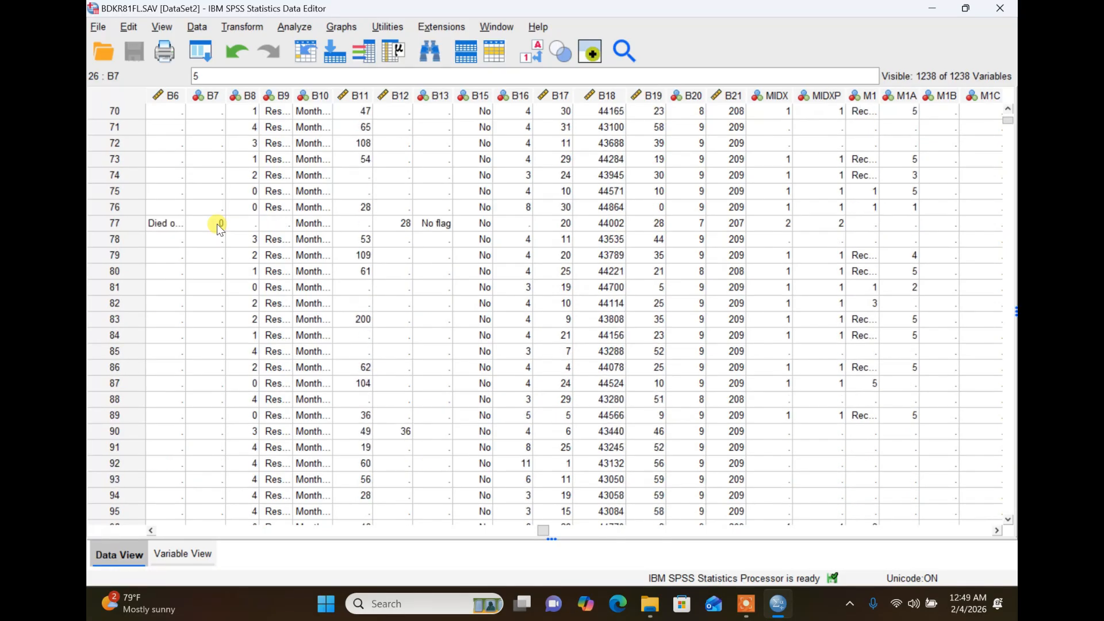
scroll(176, 249, "up", 10)
left_click(216, 223)
scroll(218, 223, "down", 12)
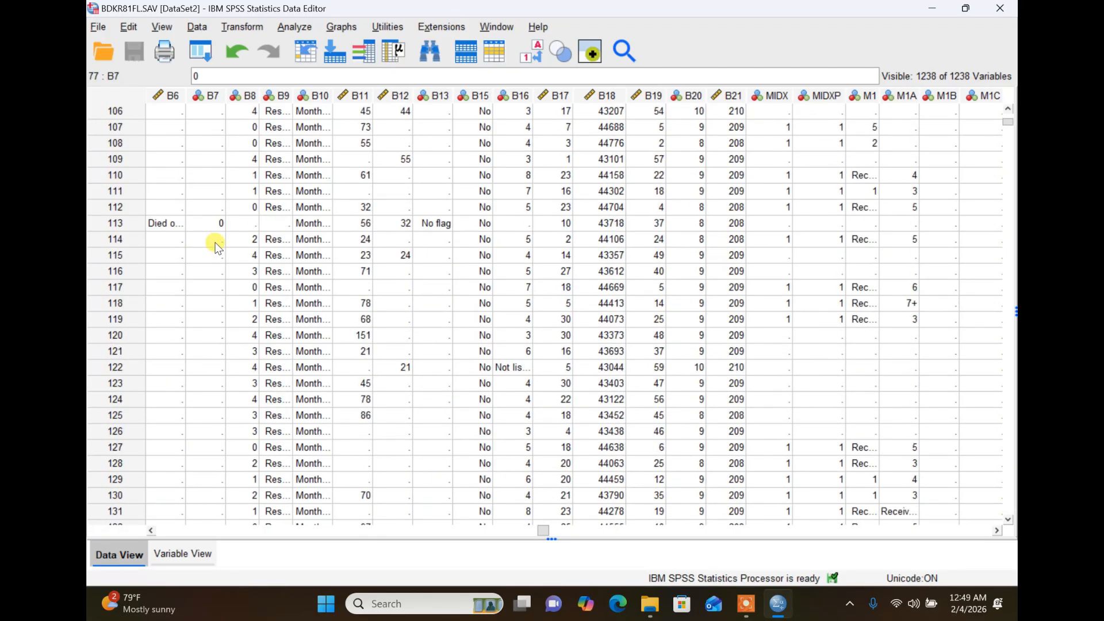
scroll(166, 230, "up", 4)
left_click(162, 195)
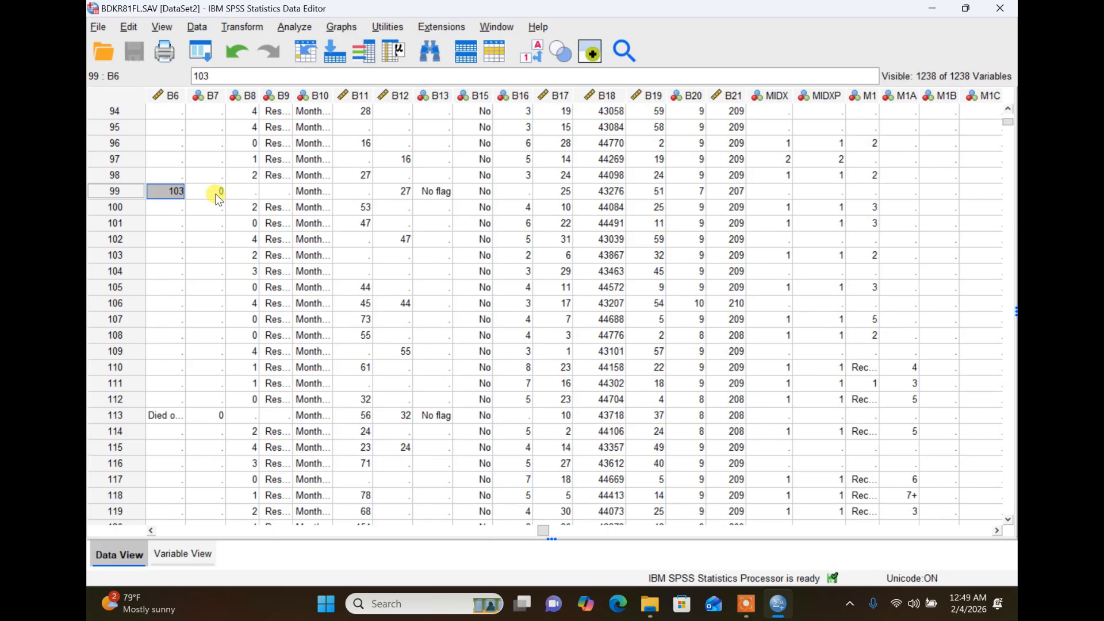
left_click(217, 197)
left_click(176, 196)
scroll(175, 196, "down", 20)
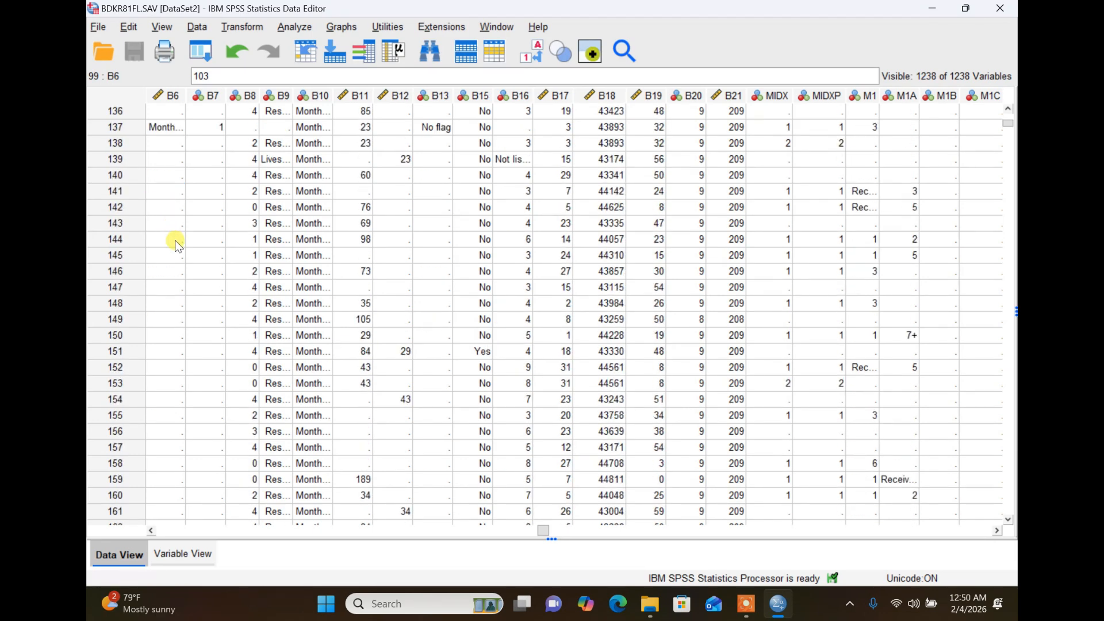
- Sort the cases by B6 in descending order, minimize the output window, and inspect B6 for the first two cases
left_click(167, 95)
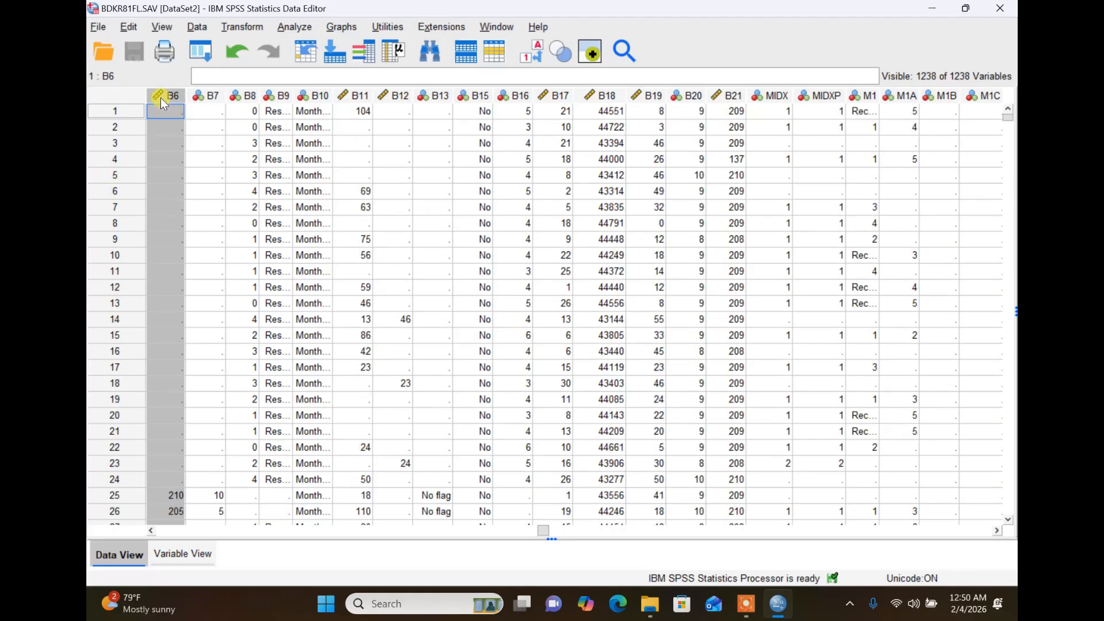
right_click(163, 96)
left_click(214, 327)
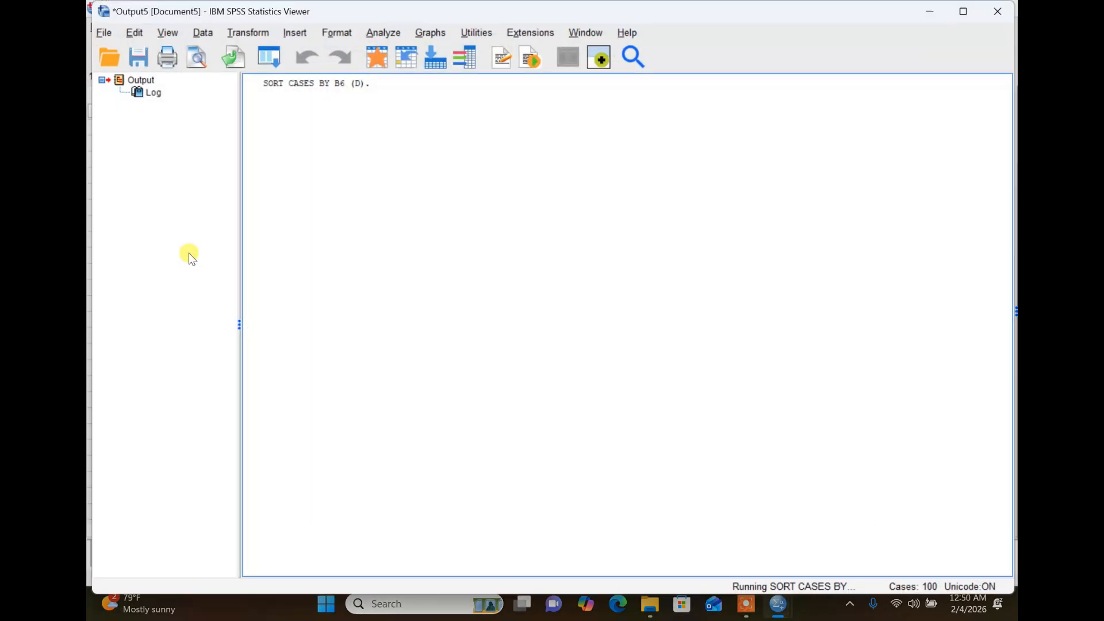
left_click(932, 12)
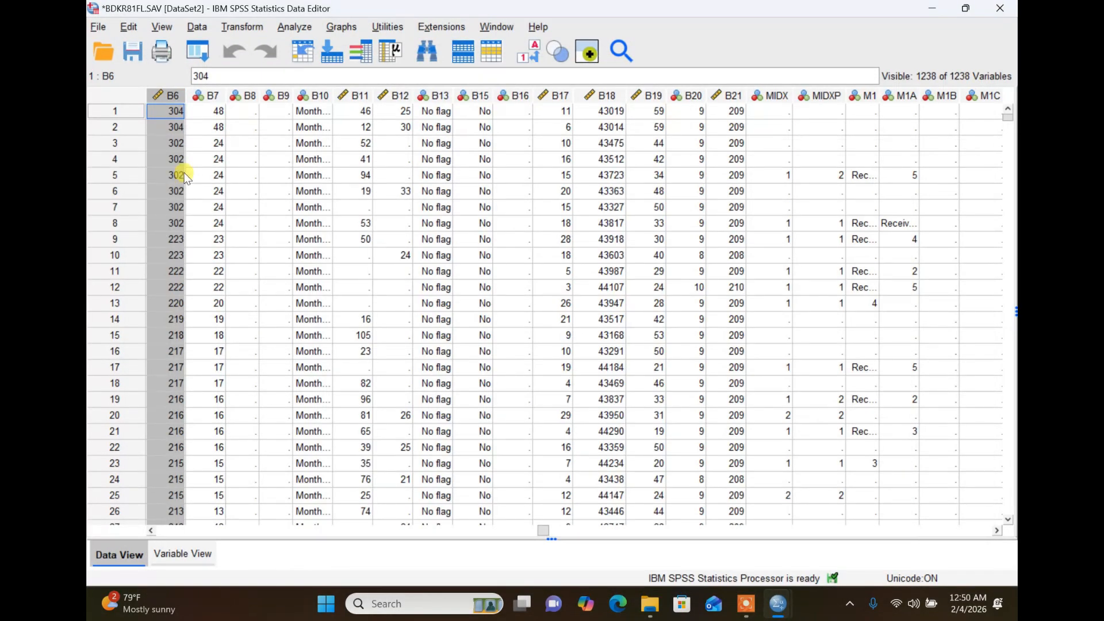
double_click(166, 111)
left_click(167, 126)
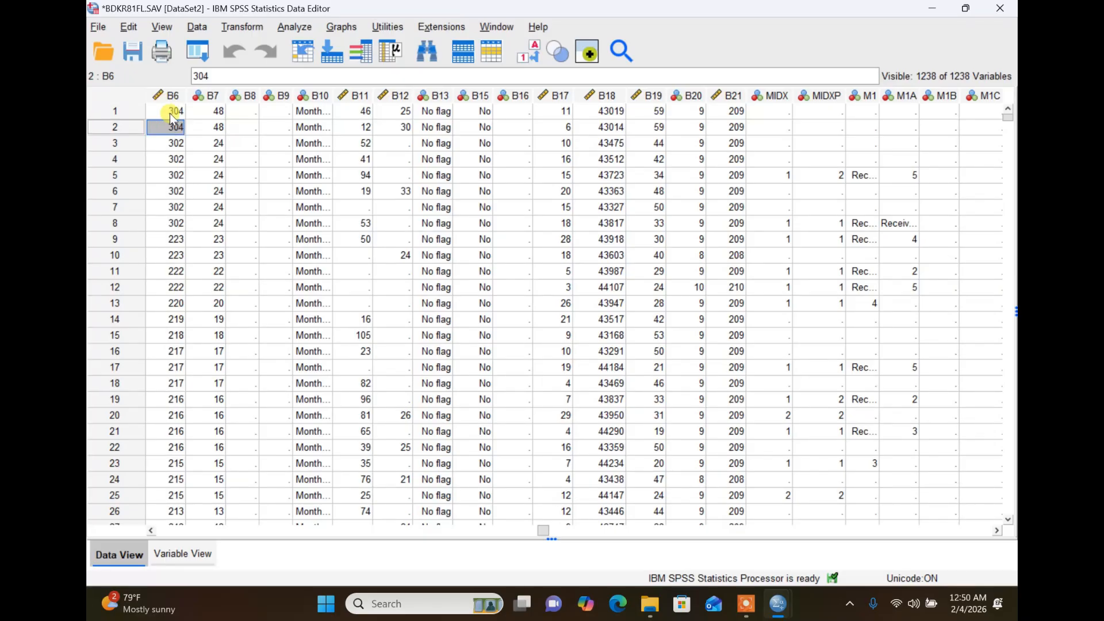
- Compare the B6 codes with the B7 values for cases 1, 2 and 4 in the sorted data
left_click(171, 114)
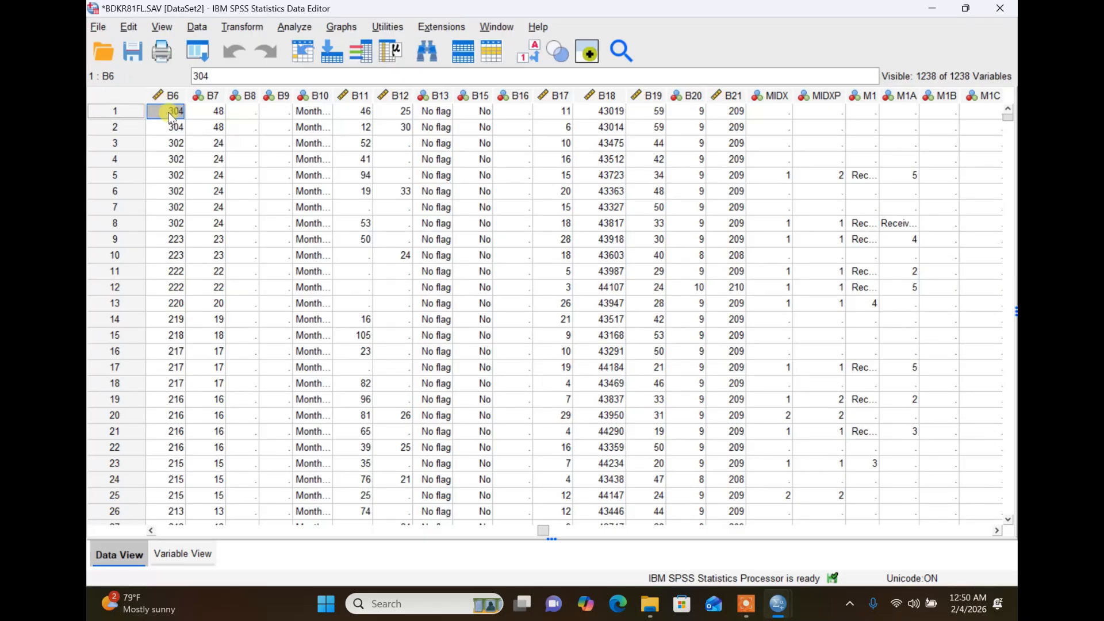
left_click(218, 117)
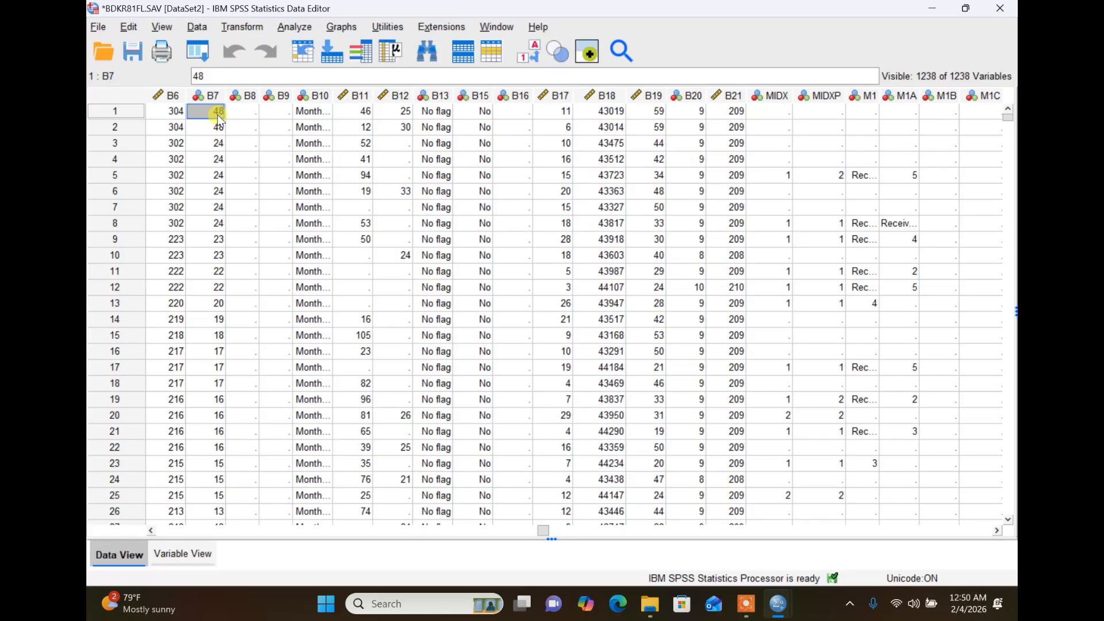
left_click(218, 132)
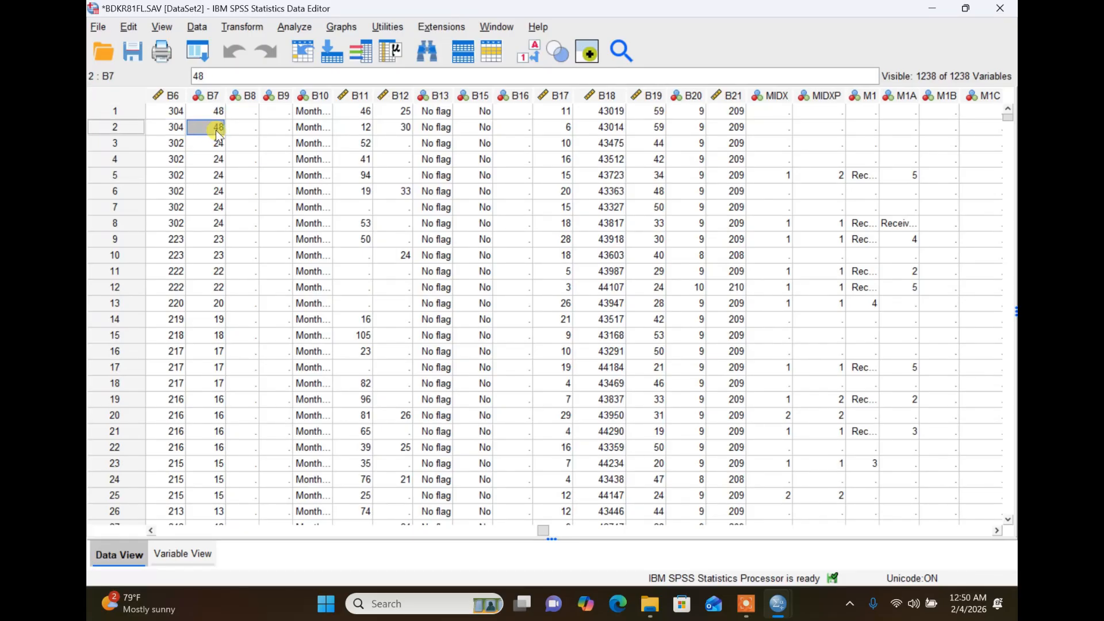
left_click(169, 130)
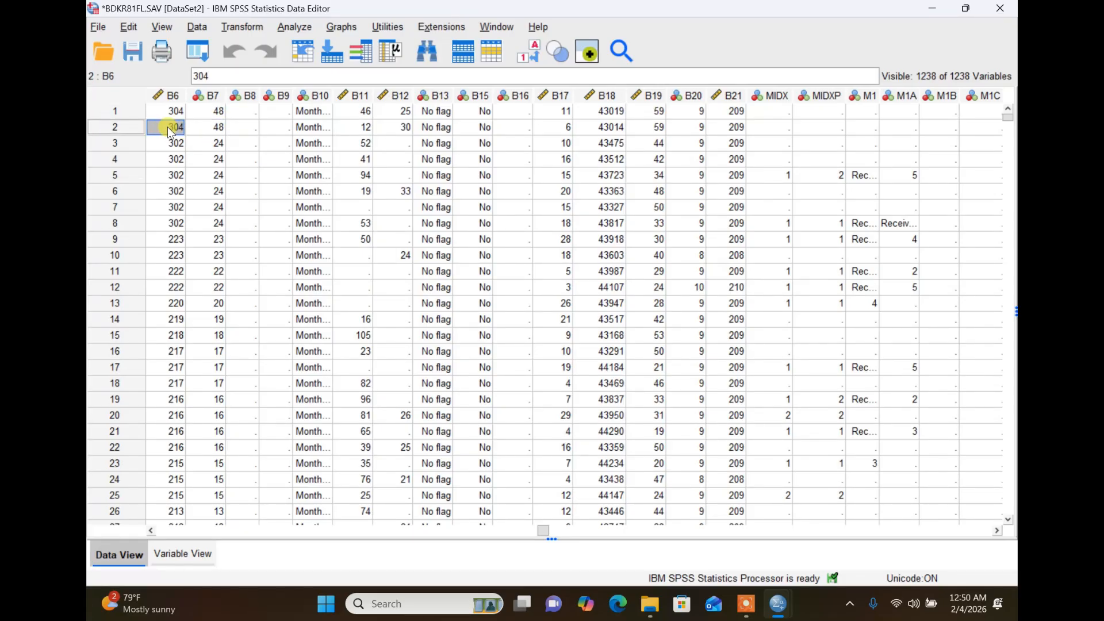
left_click(170, 160)
left_click(208, 160)
- Examine B6 and B7 further down the sorted cases, including the B6 codes of cases 11 and 85
scroll(209, 161, "down", 3)
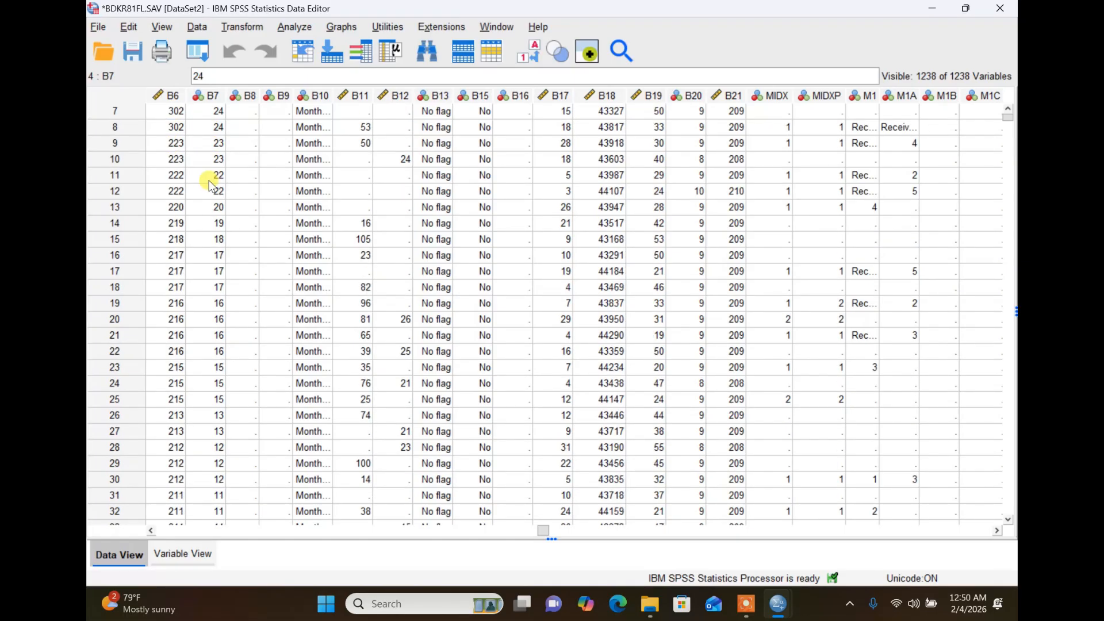
scroll(180, 216, "up", 2)
left_click(168, 225)
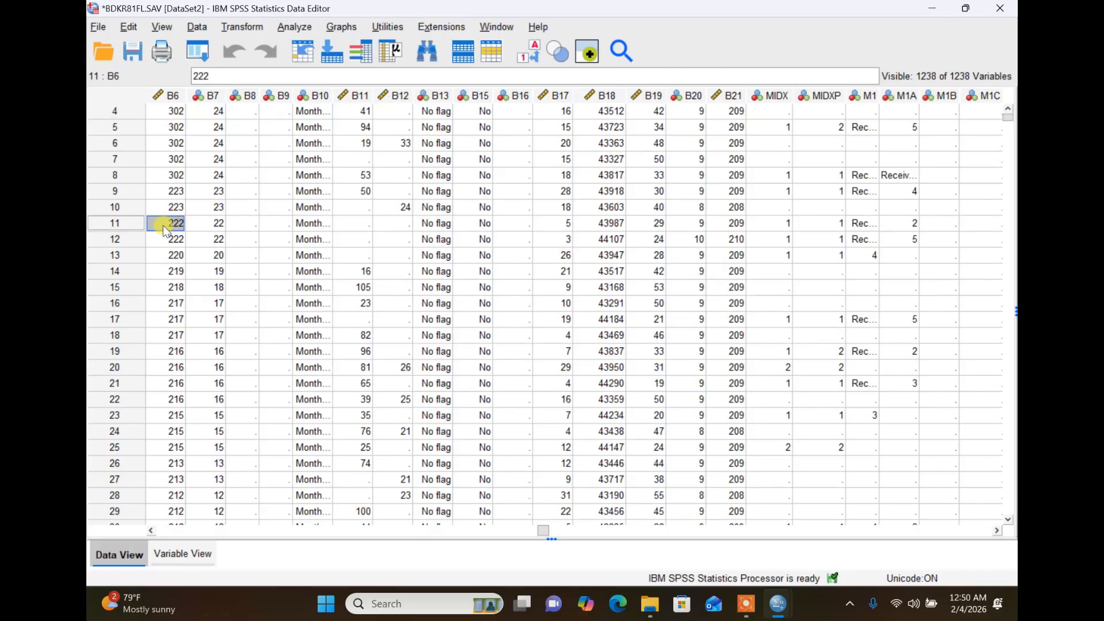
scroll(161, 302, "down", 11)
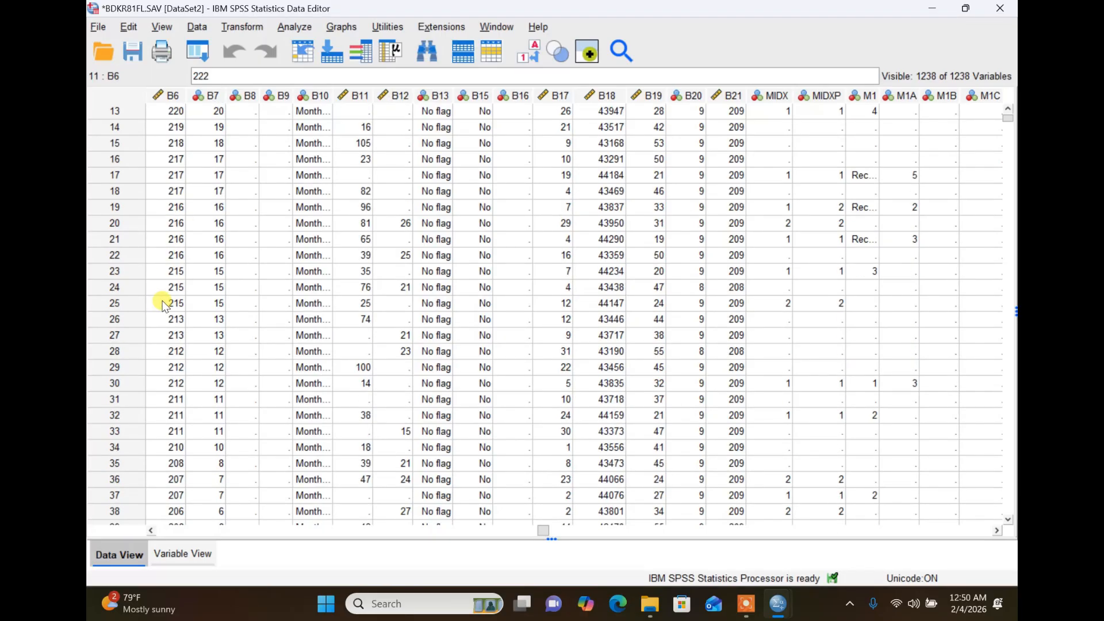
scroll(162, 303, "down", 14)
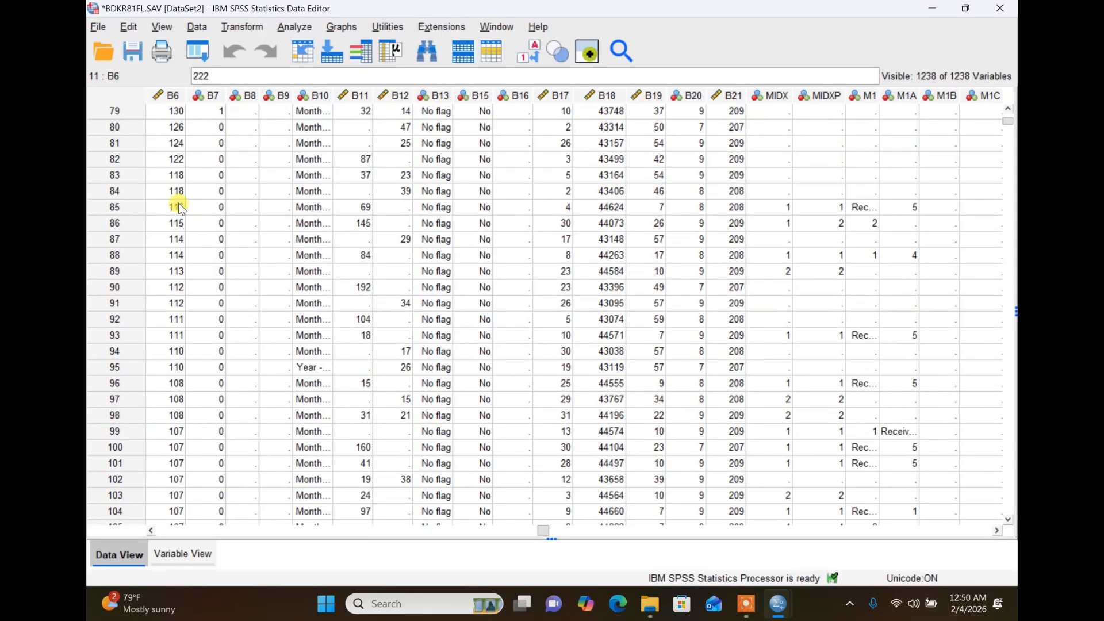
left_click(175, 208)
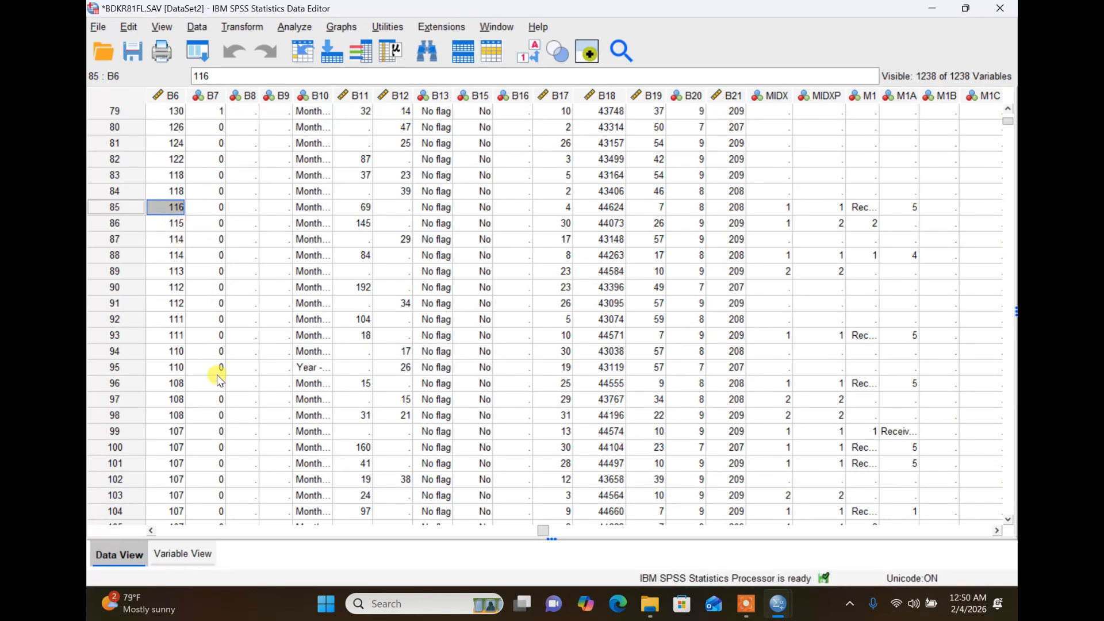
scroll(213, 288, "up", 20)
- Switch to the variable definitions and start saving the dataset as a new SPSS Statistics file named newdata
left_click(193, 551)
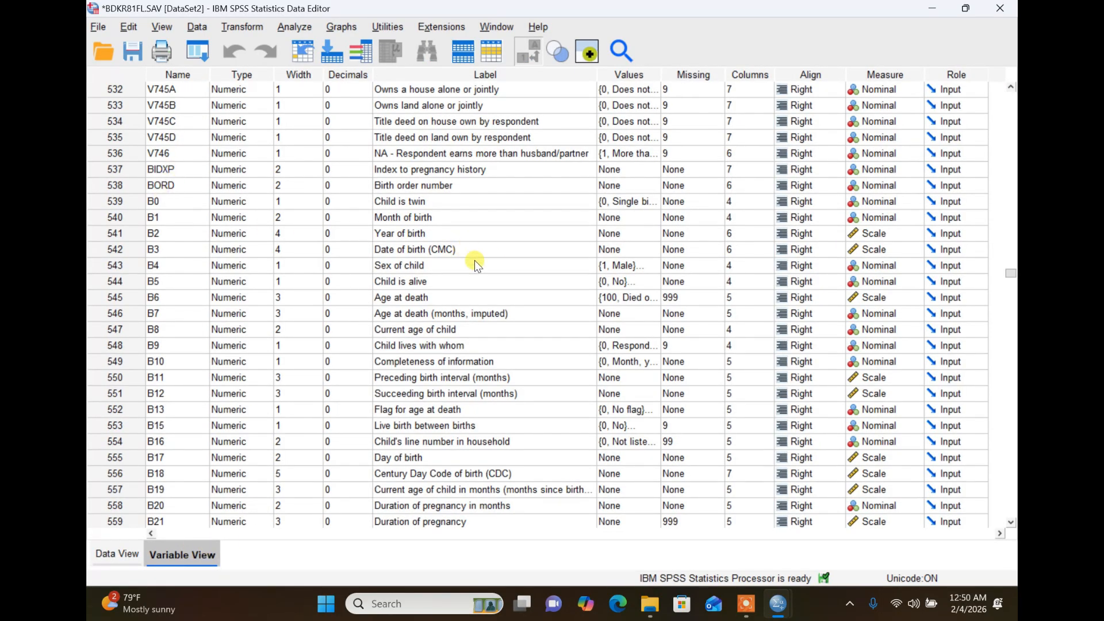
left_click(101, 28)
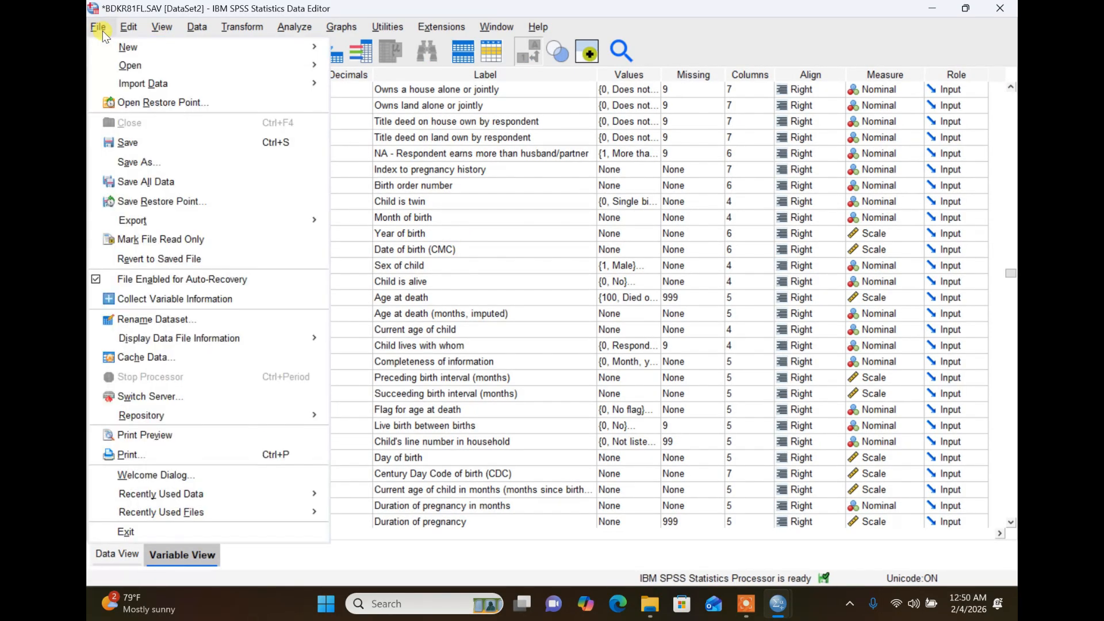
left_click(153, 159)
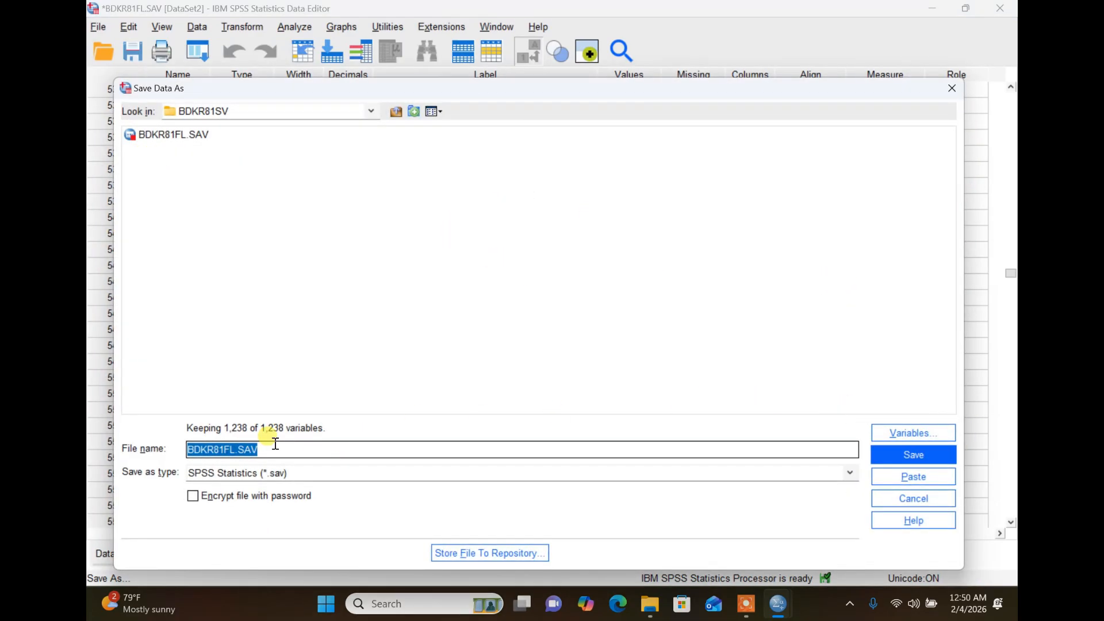
key("BackSpace")
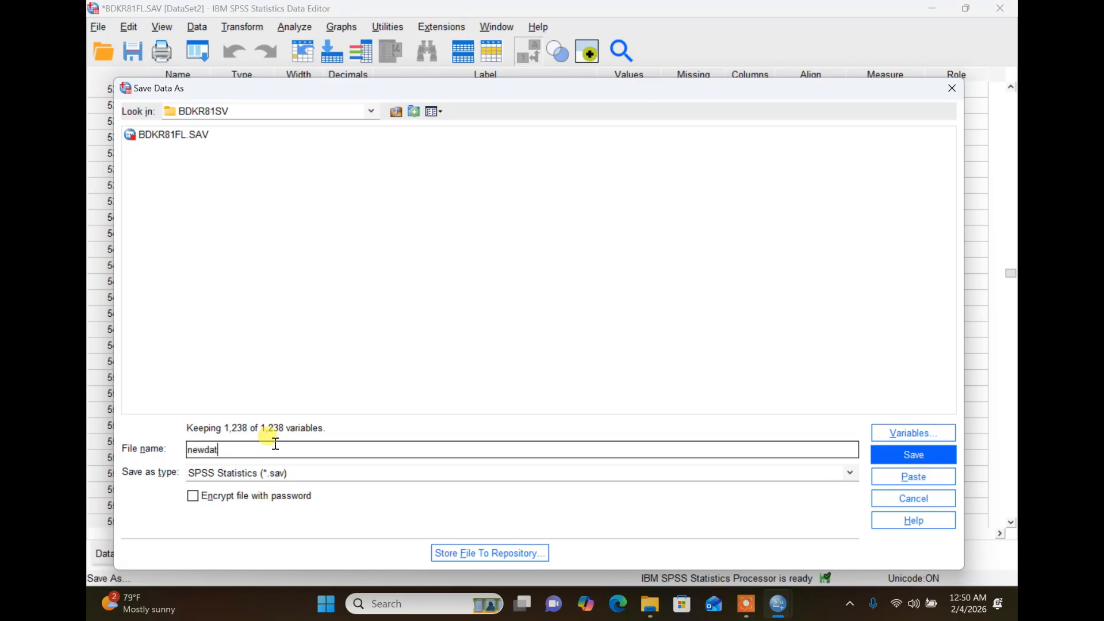
- Drop all variables from the newdata file's variable selection and enlarge the selection dialog
left_click(919, 432)
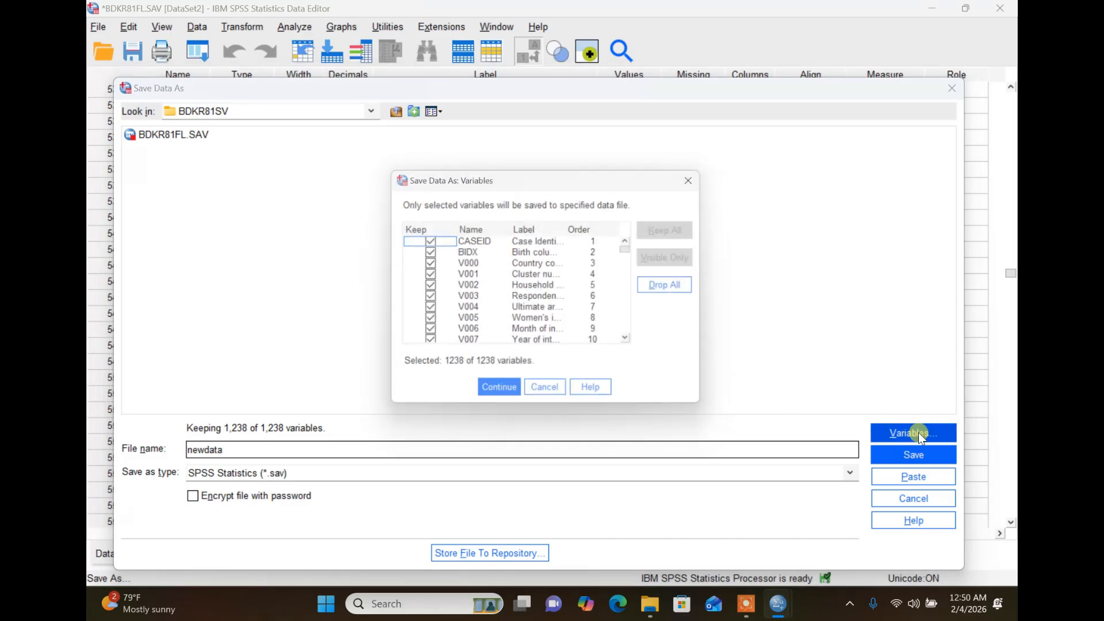
left_click(688, 288)
left_click_drag(386, 166, 88, 26)
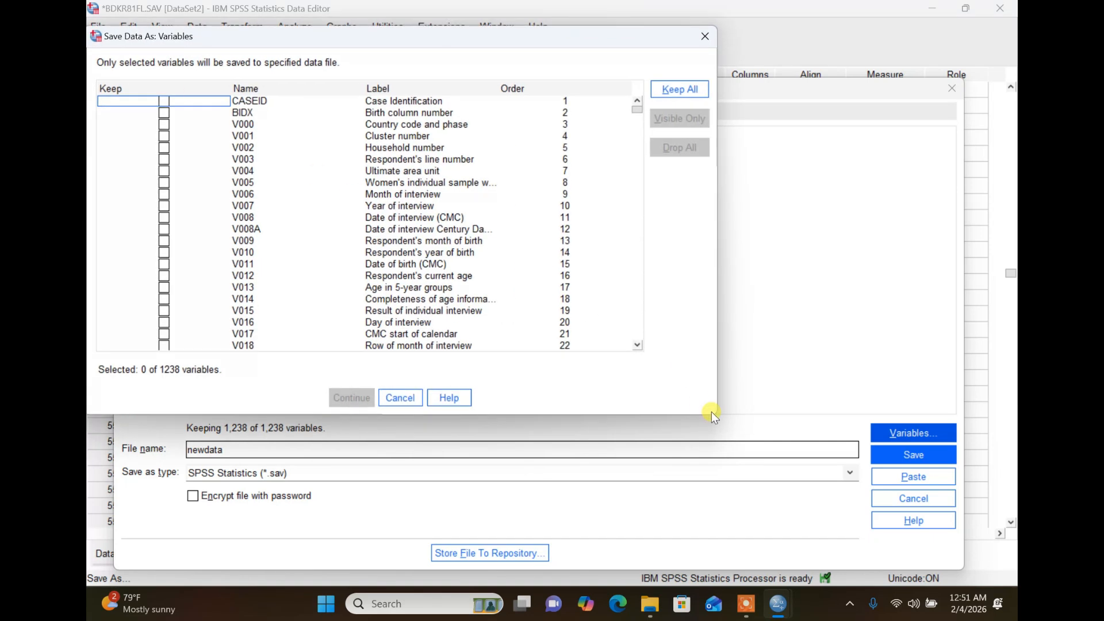
left_click_drag(712, 412, 893, 578)
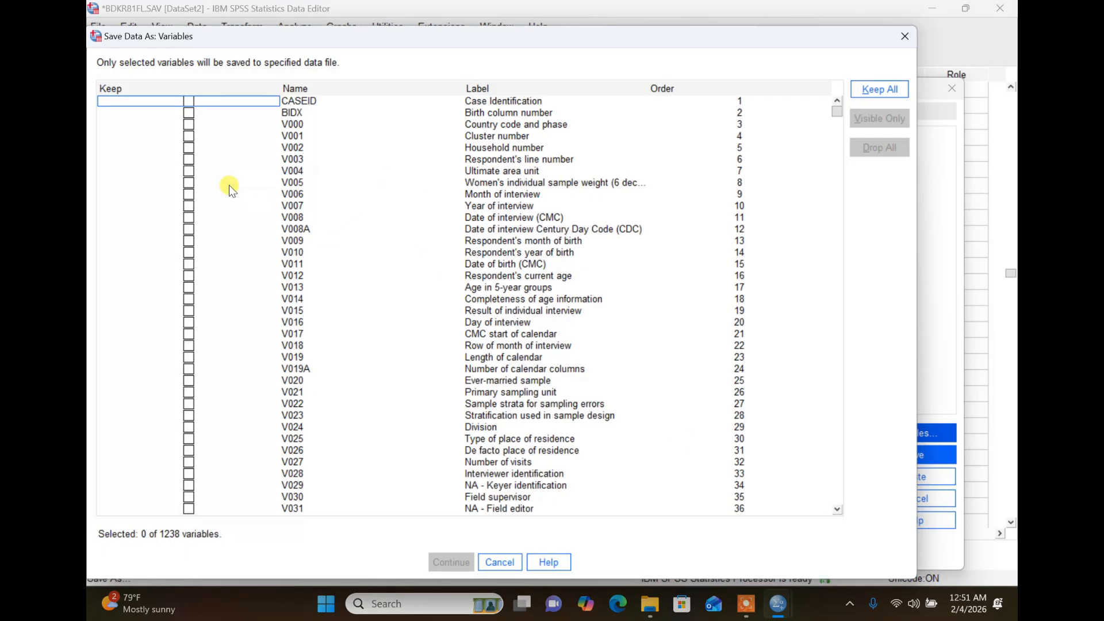
- Keep V005 (sample weight), V013 (age in 5-year groups), V024 (division) and V025 (type of place of residence) for the new file
left_click(188, 182)
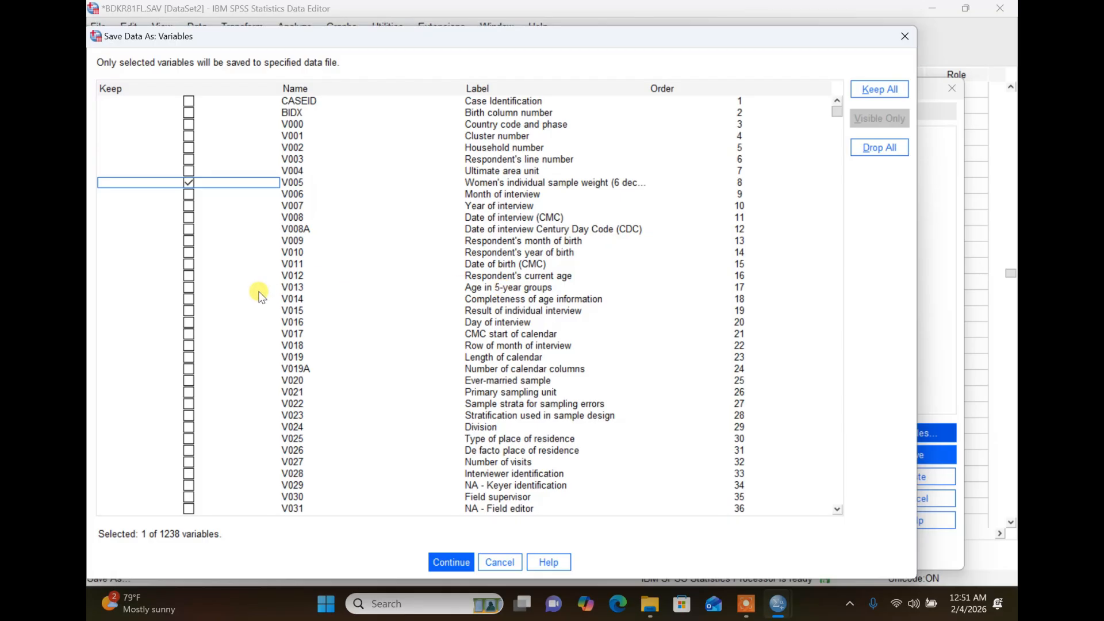
left_click(190, 287)
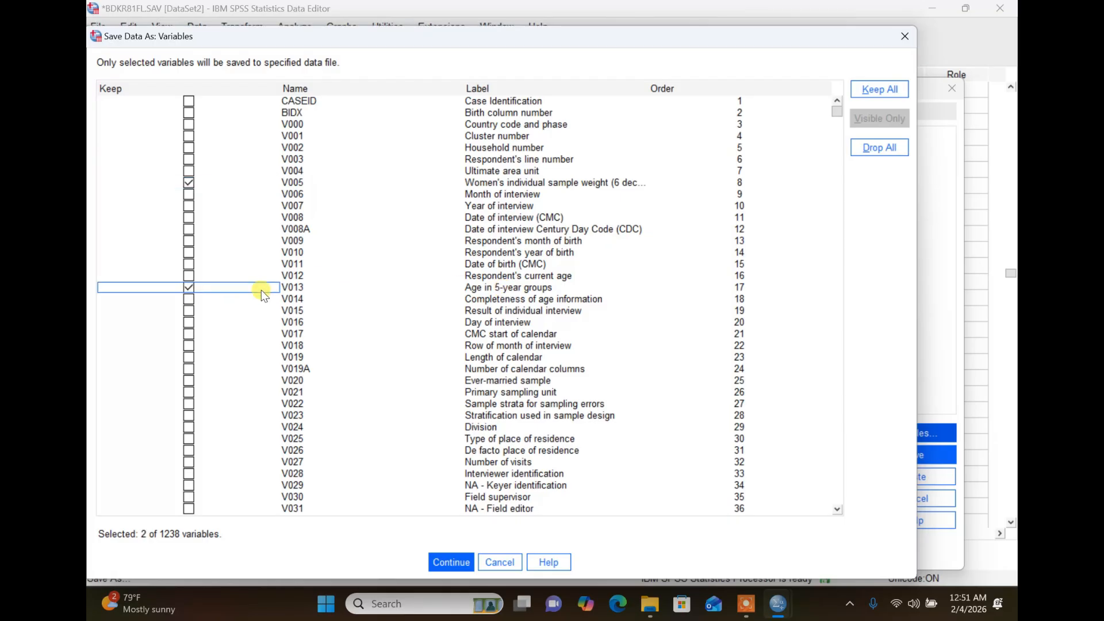
scroll(509, 293, "down", 6)
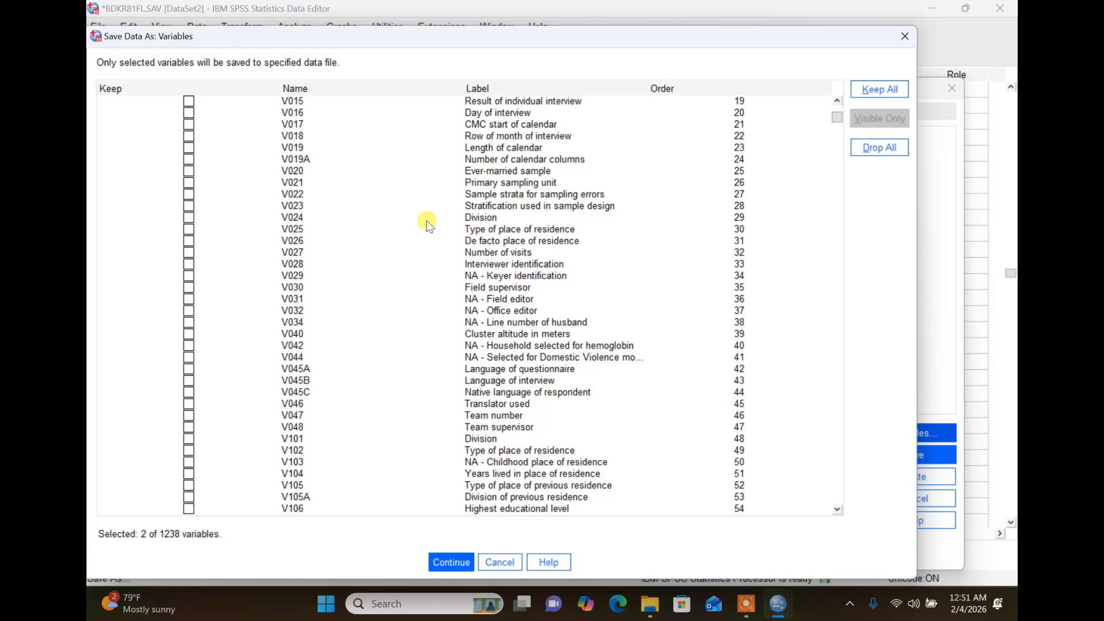
left_click(192, 220)
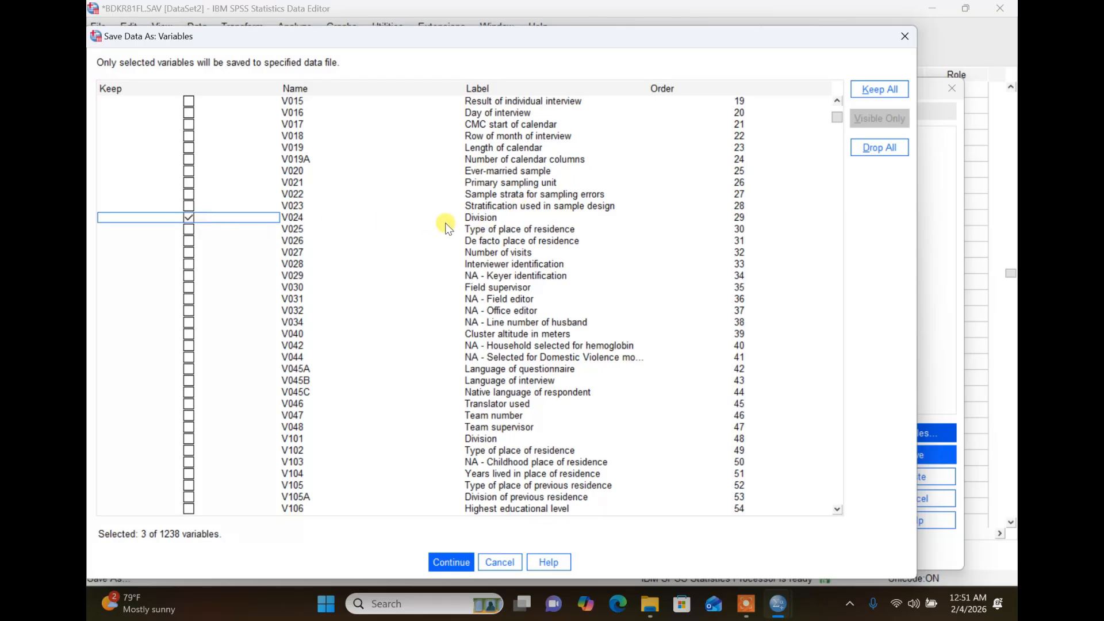
left_click(189, 230)
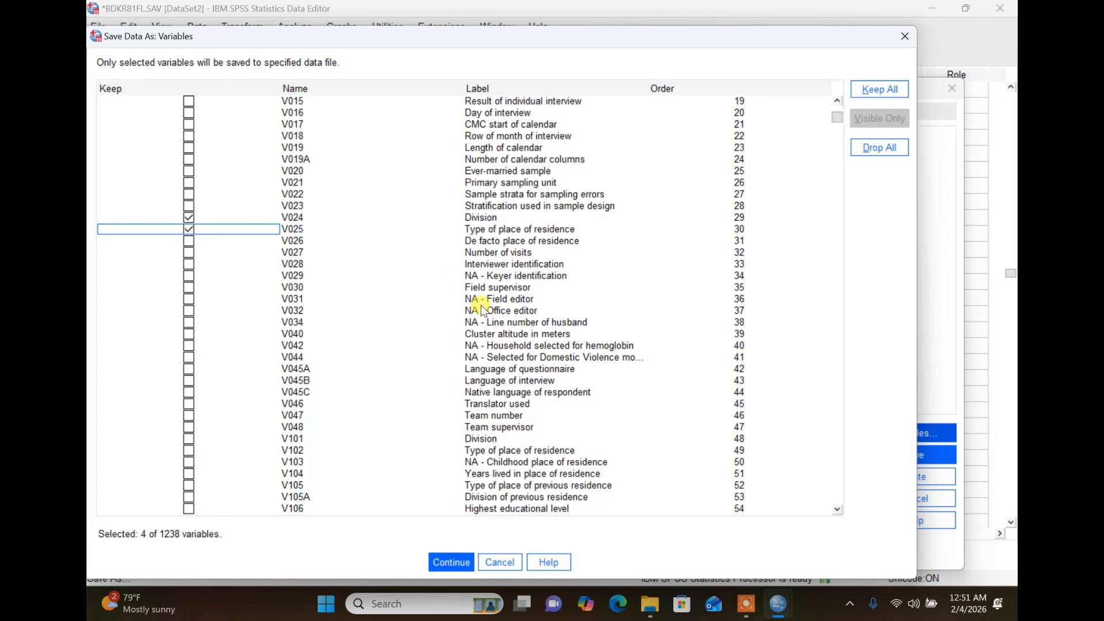
- Keep V130 (religion) and V201 (total children ever born) for the new file as well
scroll(505, 273, "down", 5)
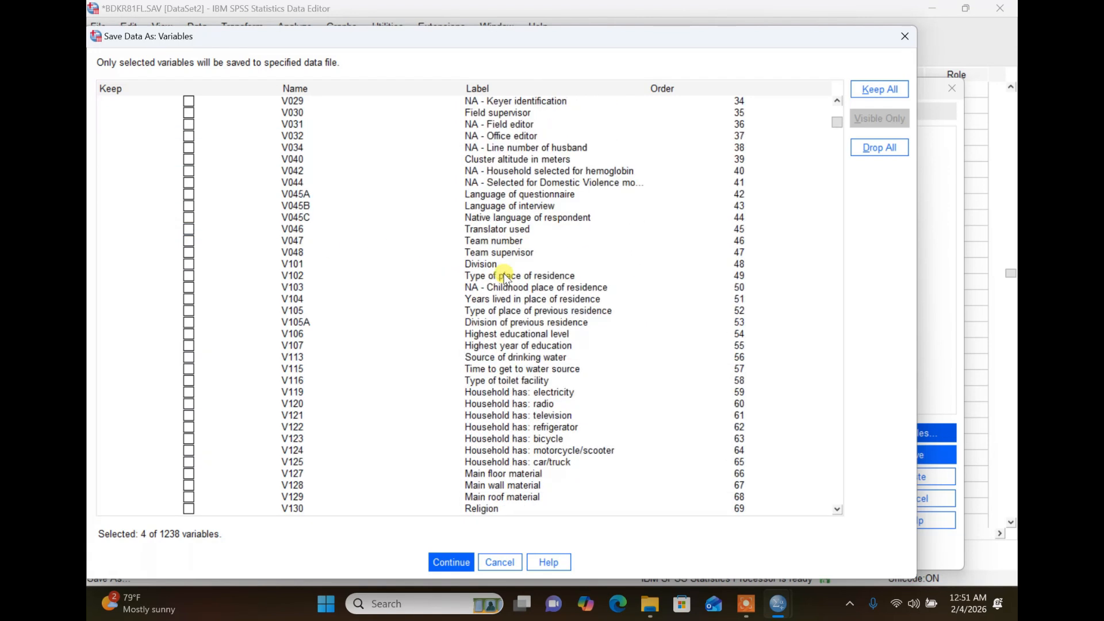
scroll(505, 275, "down", 4)
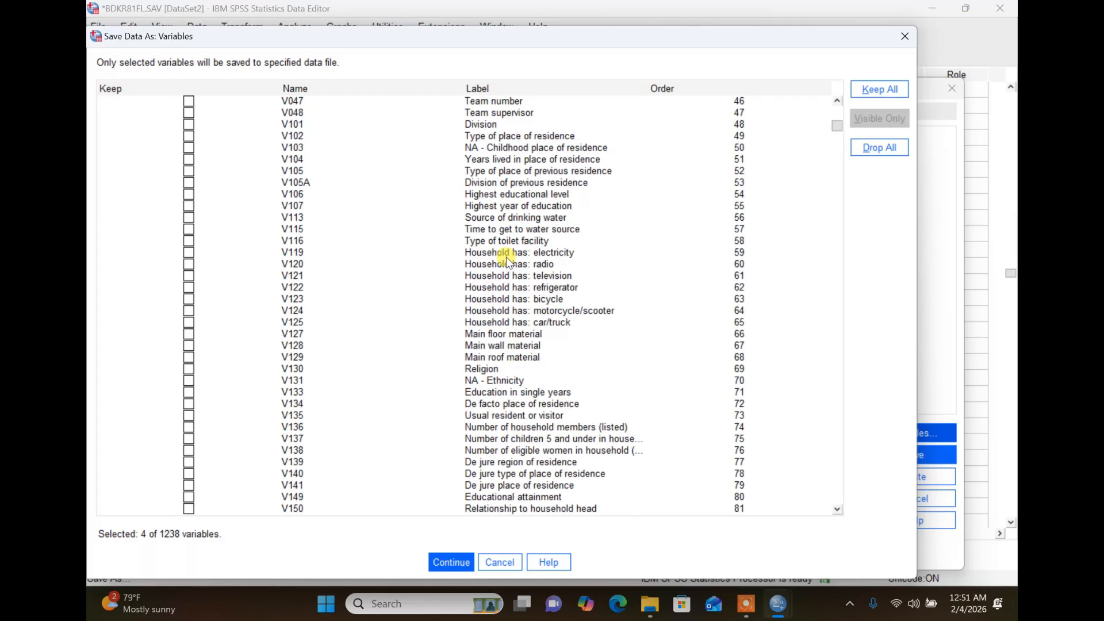
scroll(506, 260, "down", 2)
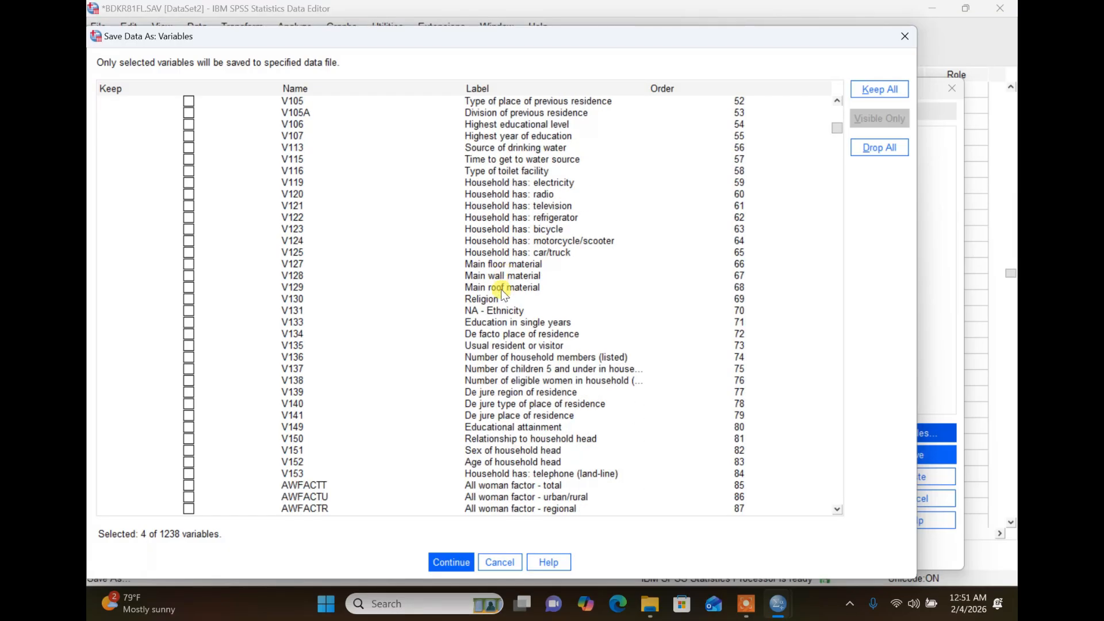
left_click(192, 299)
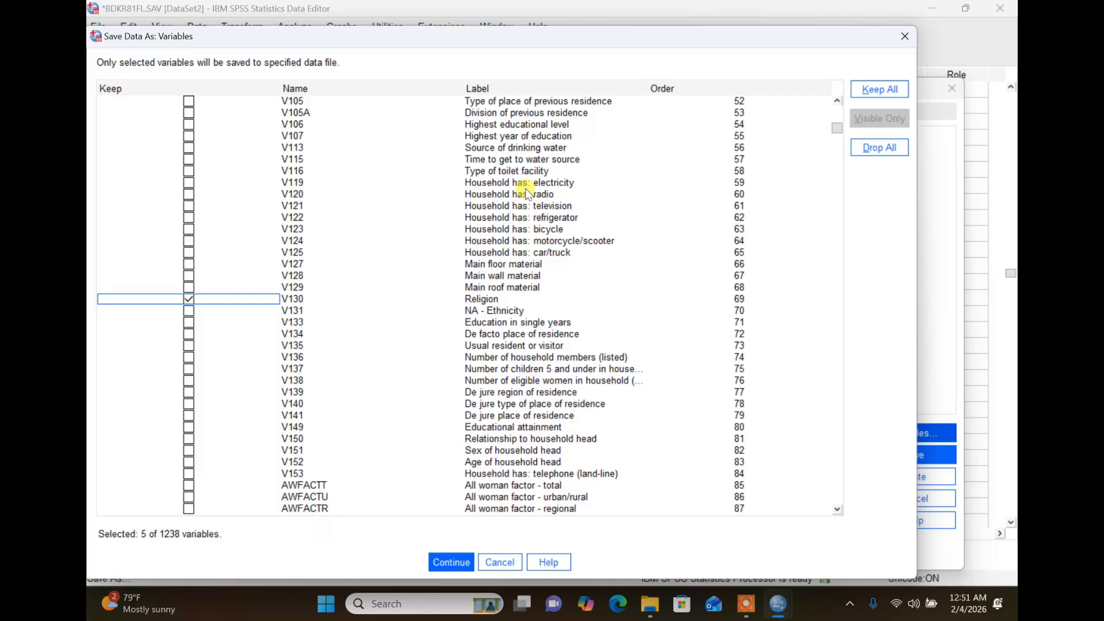
scroll(527, 194, "down", 2)
scroll(527, 193, "down", 14)
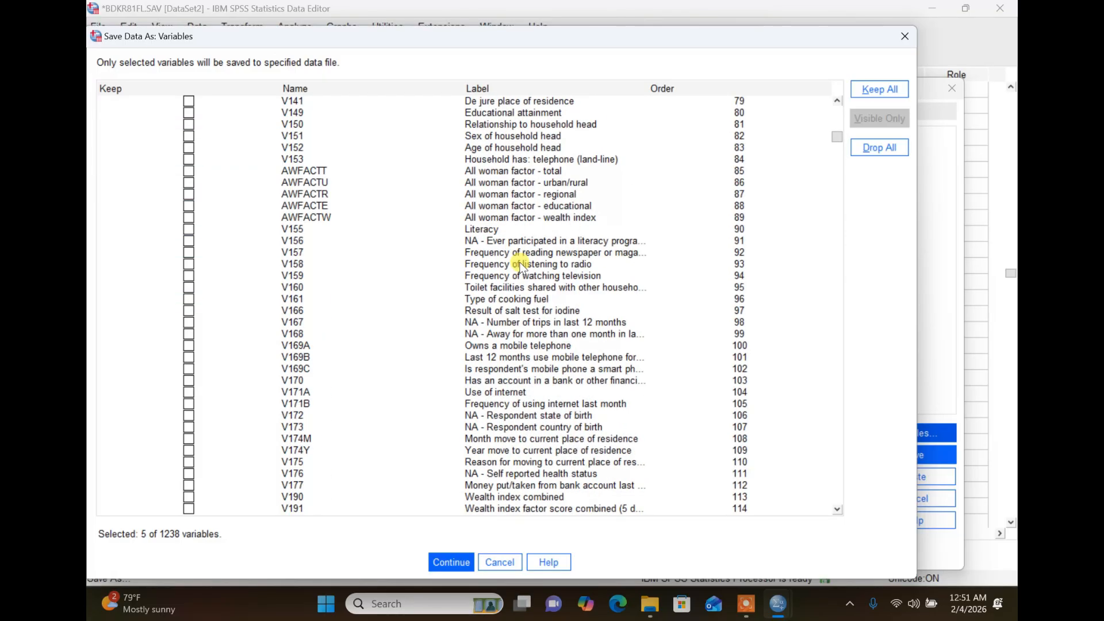
scroll(521, 265, "down", 4)
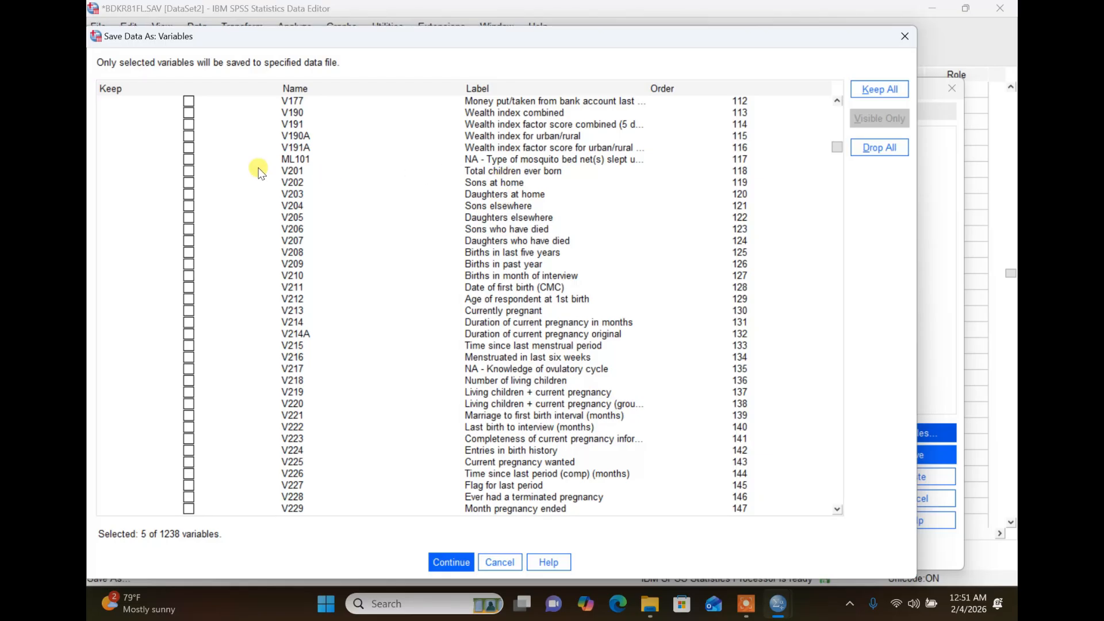
left_click(188, 174)
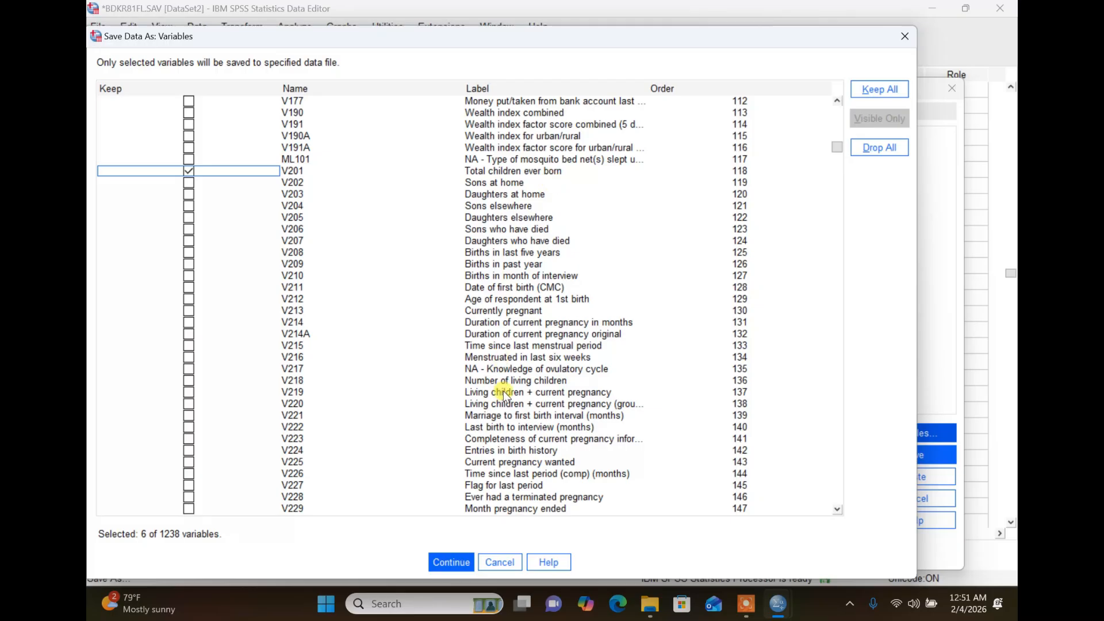
- Keep B5 (child is alive), B6 (age at death), B7 (age at death in months, imputed) and B8 (current age of child) for the new file
scroll(523, 380, "down", 5)
scroll(523, 380, "down", 17)
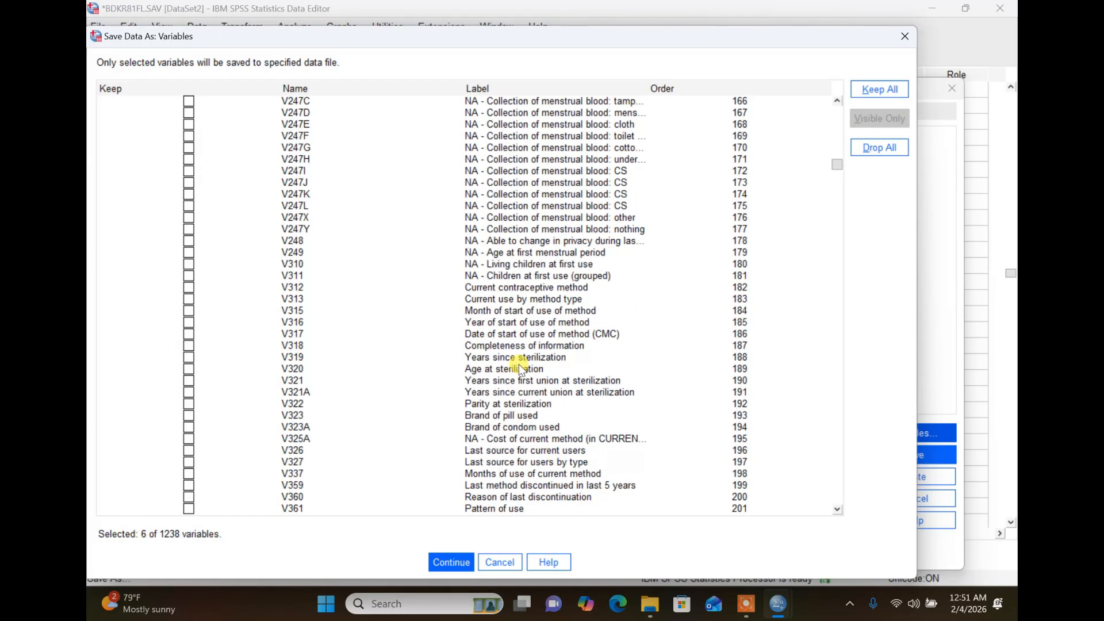
scroll(509, 283, "down", 20)
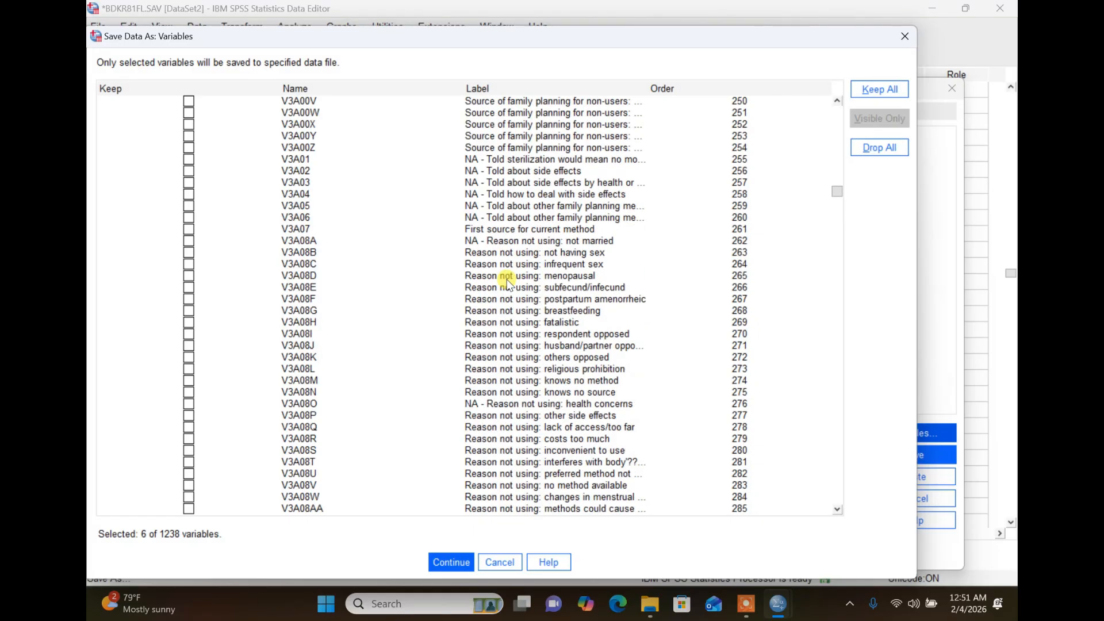
scroll(502, 294, "down", 20)
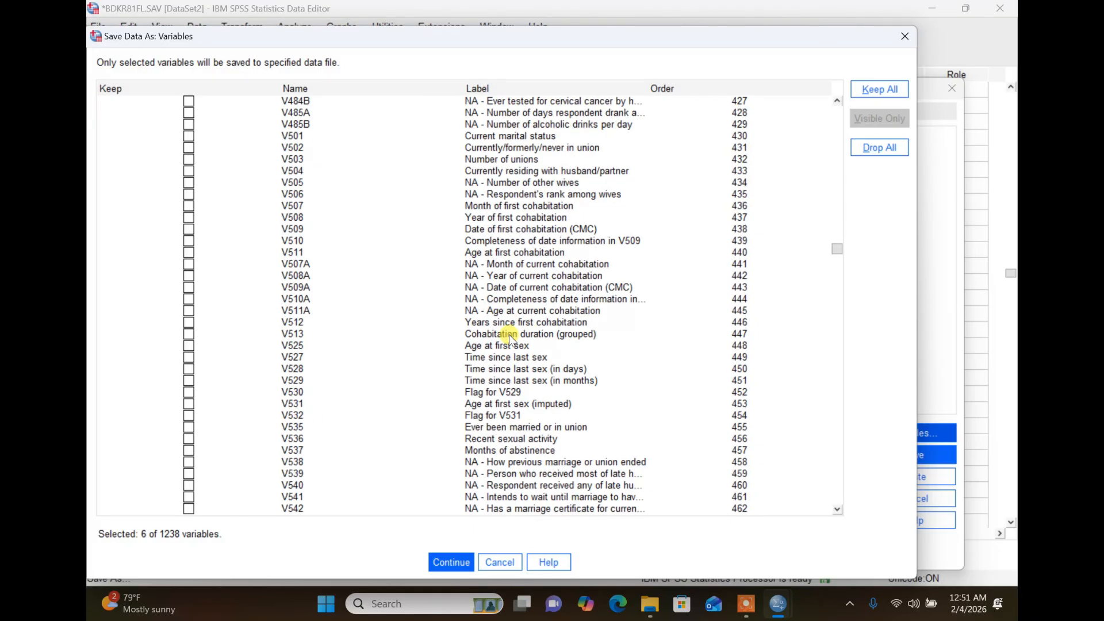
scroll(510, 339, "down", 20)
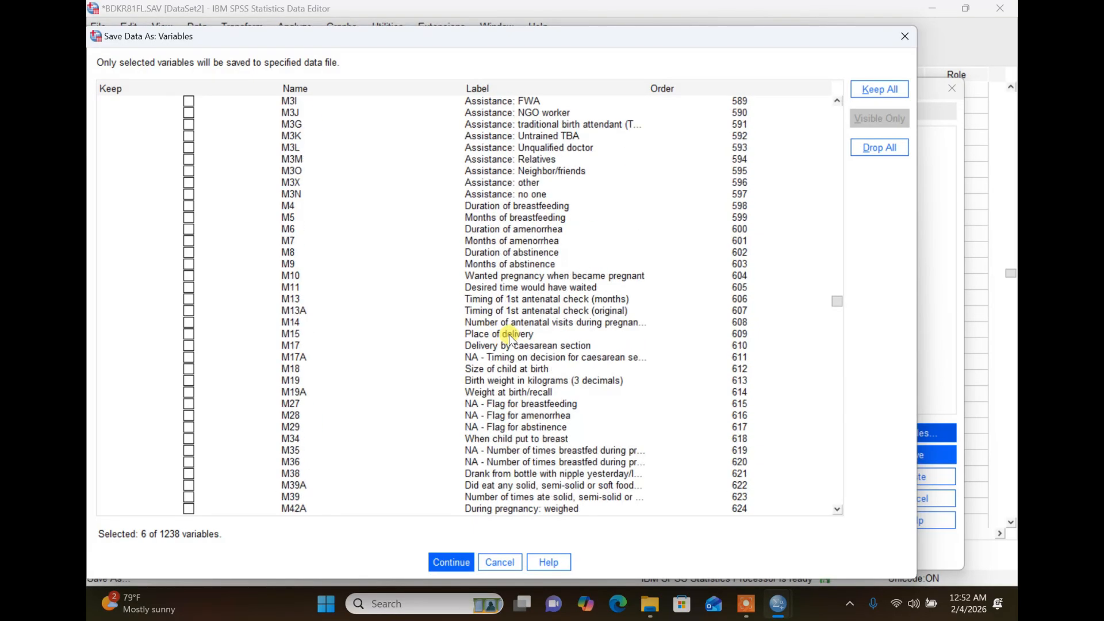
scroll(509, 338, "down", 20)
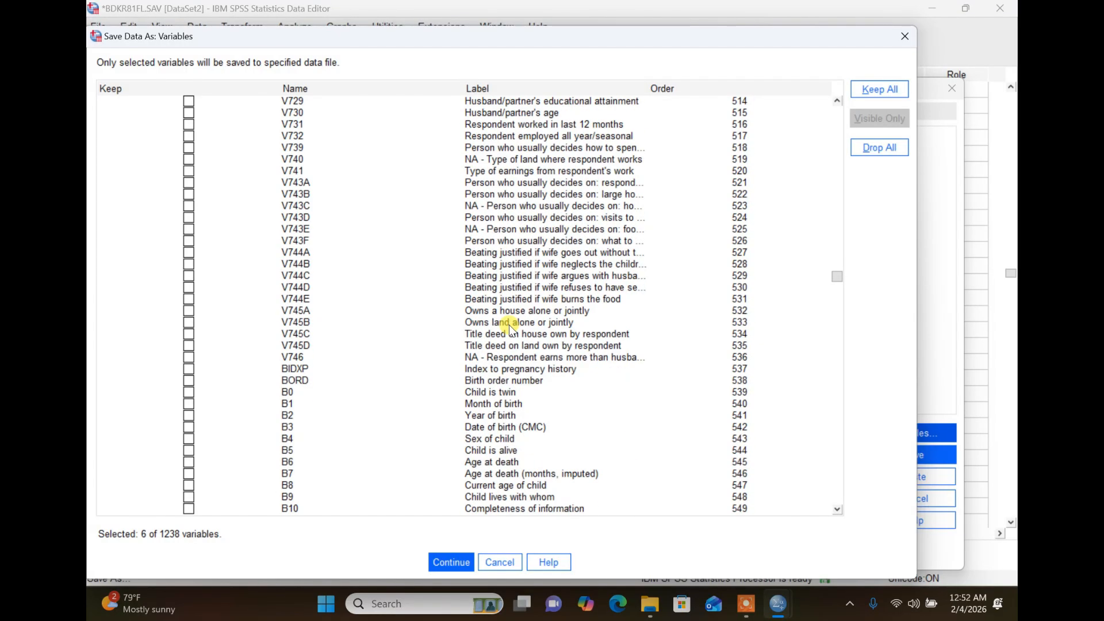
scroll(510, 328, "up", 20)
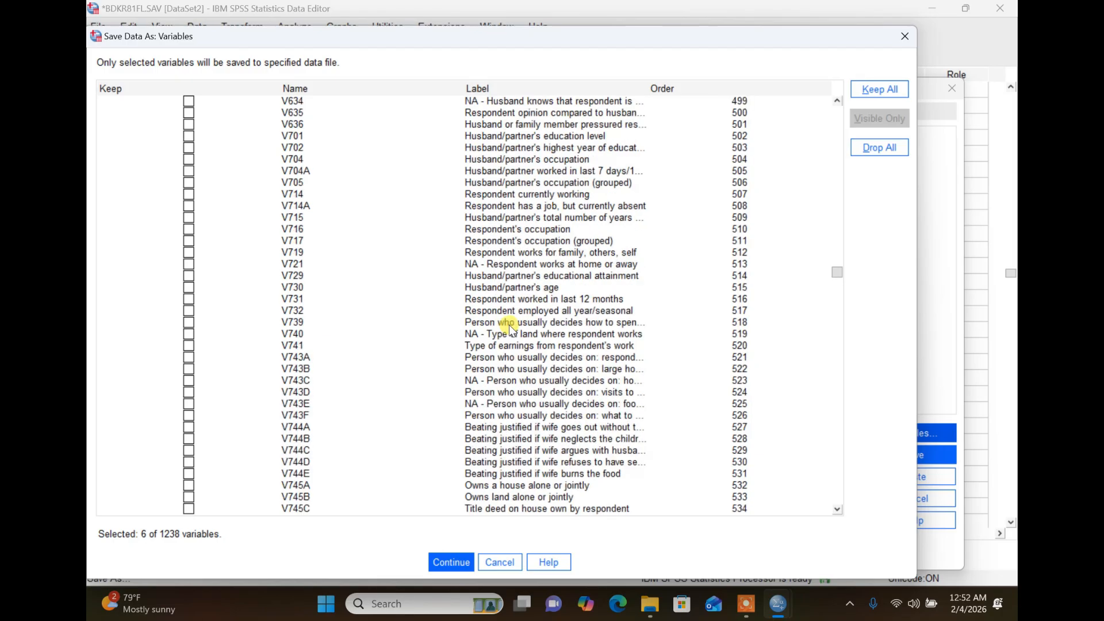
scroll(510, 328, "up", 6)
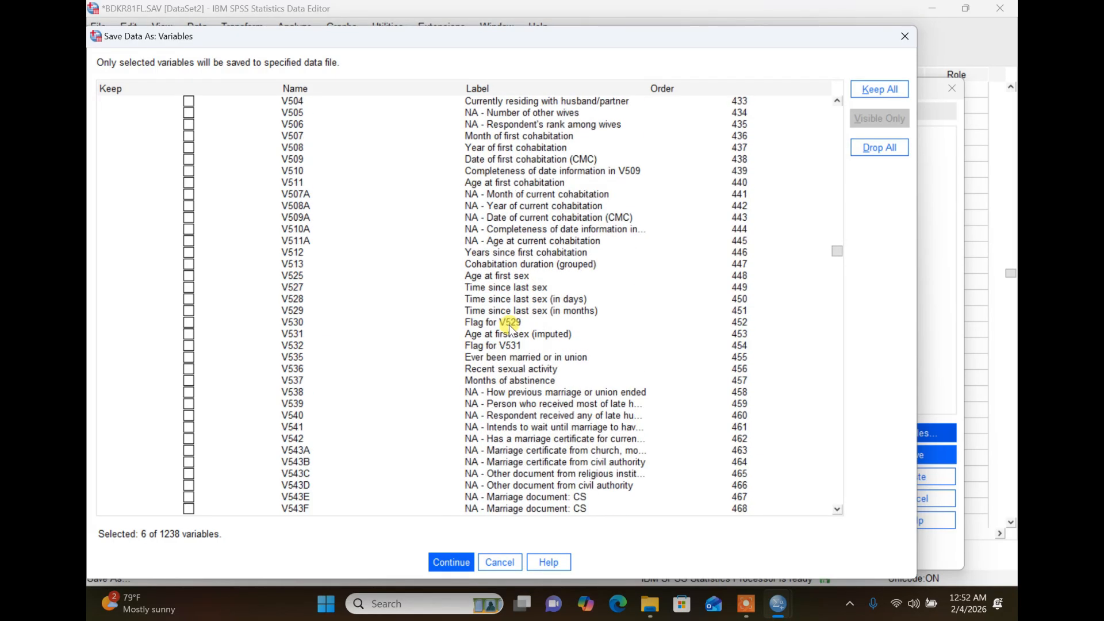
scroll(529, 300, "down", 11)
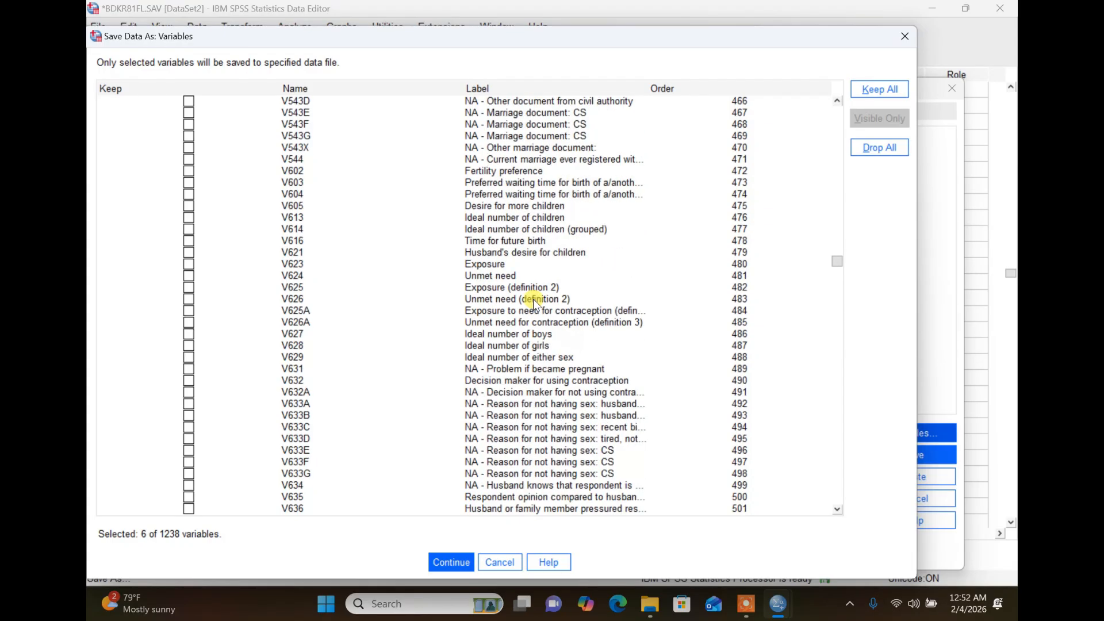
scroll(534, 303, "down", 14)
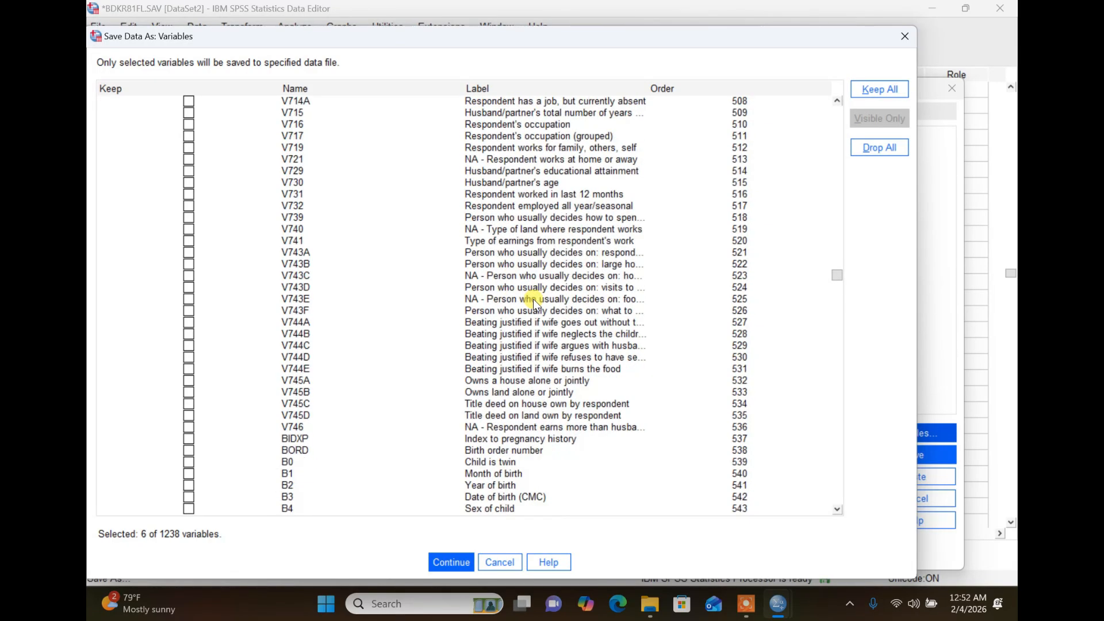
scroll(495, 333, "down", 4)
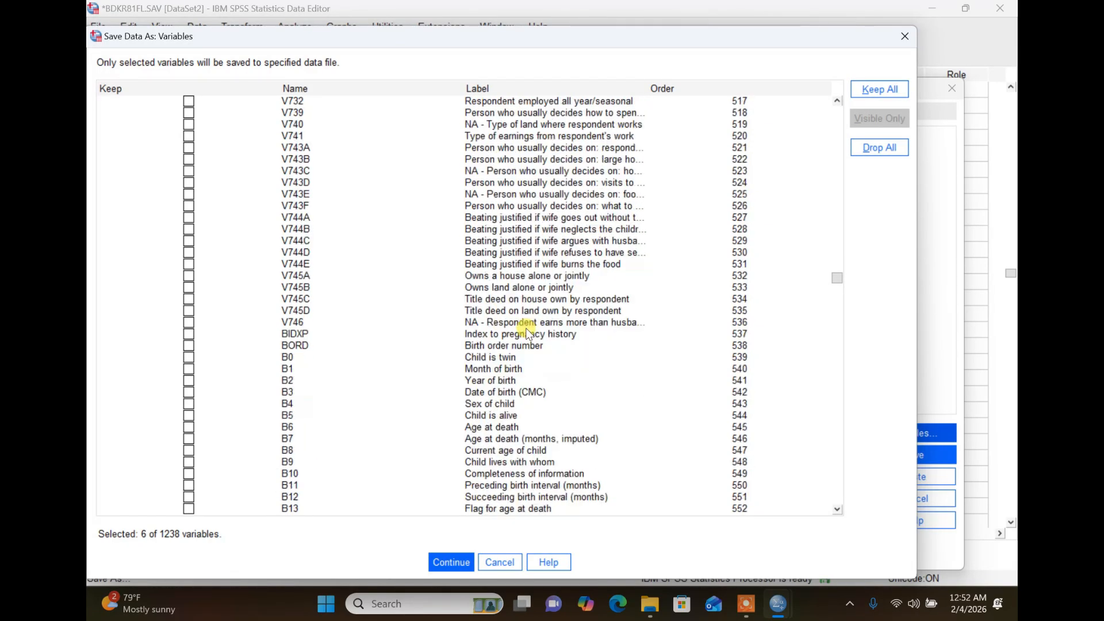
scroll(502, 382, "down", 2)
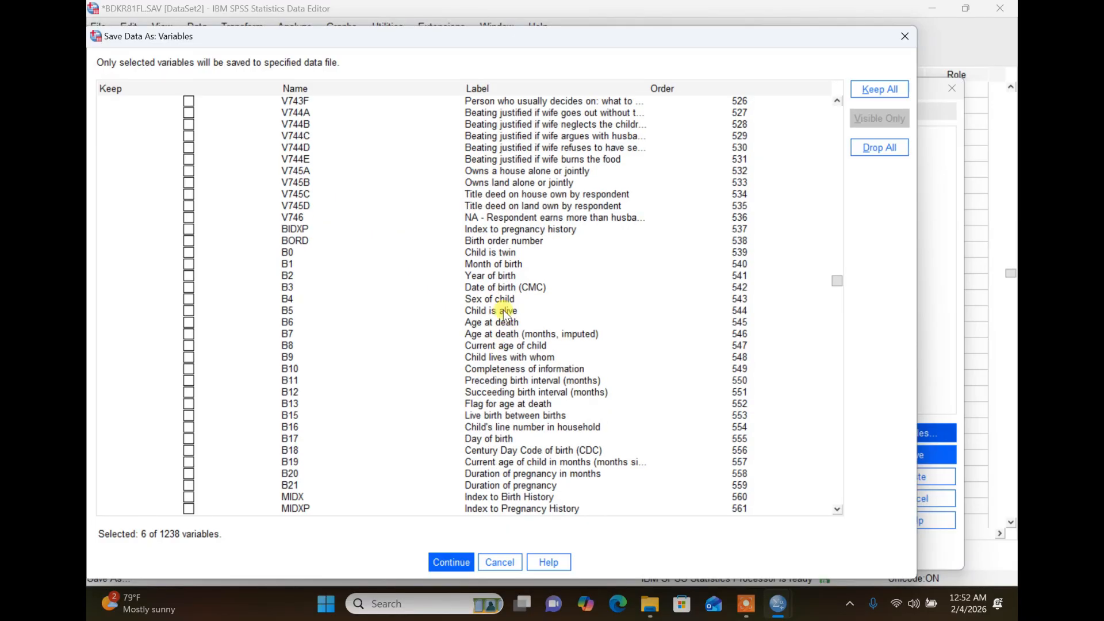
left_click(189, 311)
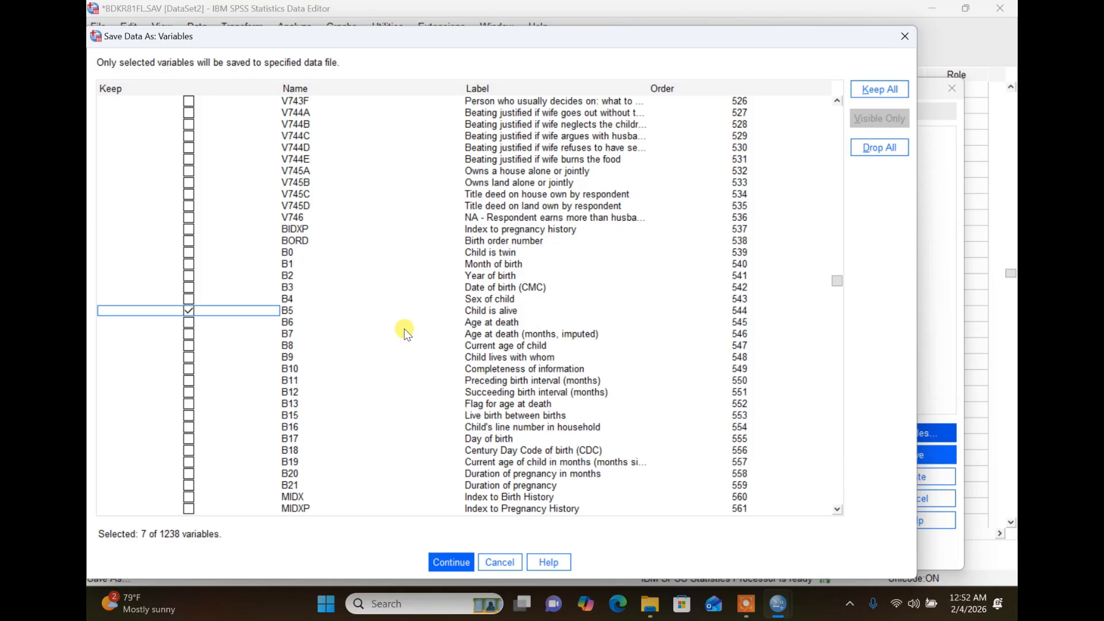
left_click(189, 322)
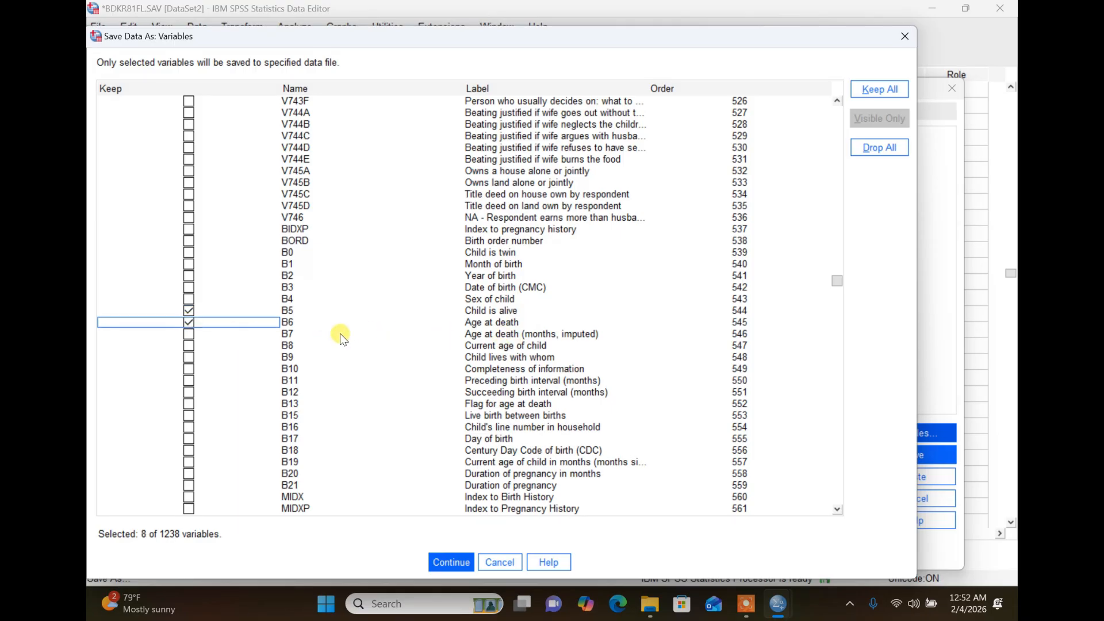
left_click(188, 333)
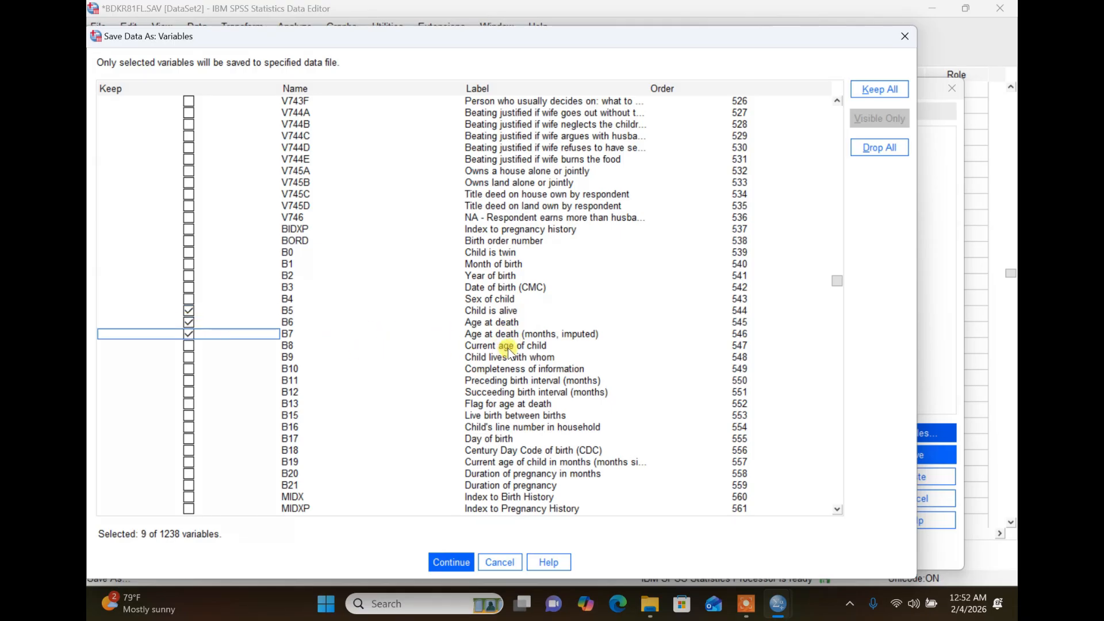
left_click(189, 346)
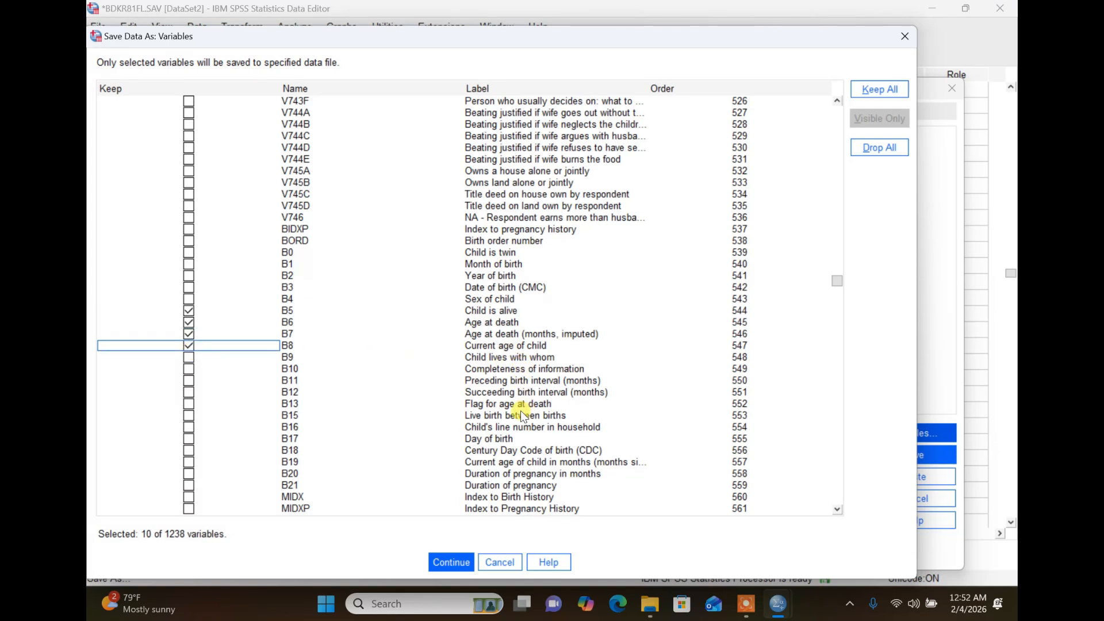
- Keep V445 (Body Mass Index) among the variables for the new file
scroll(521, 403, "down", 2)
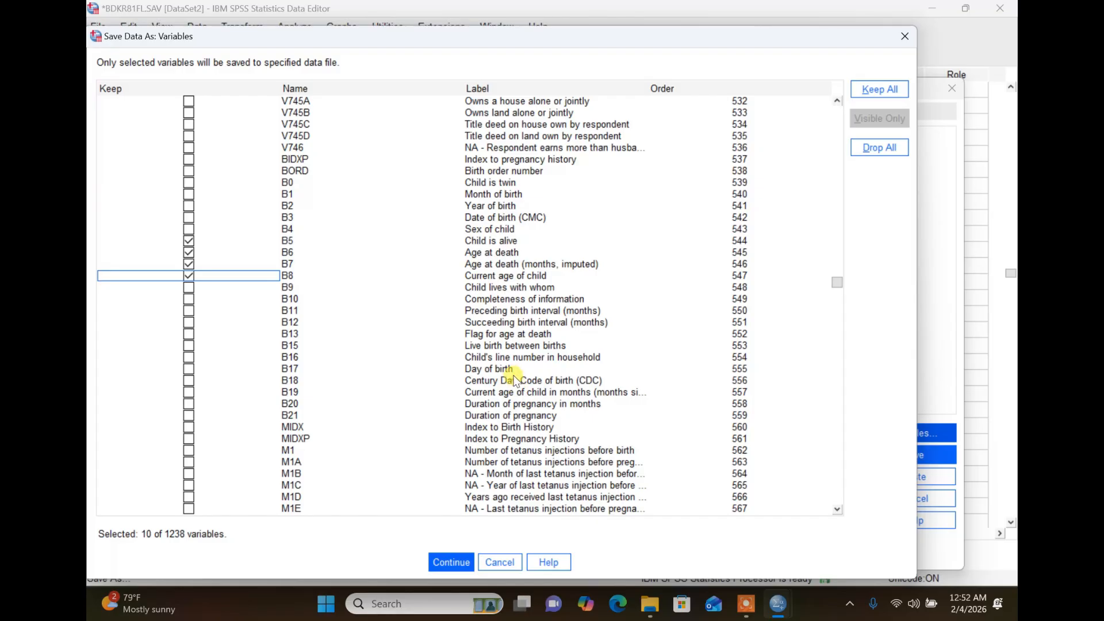
scroll(512, 374, "up", 6)
scroll(515, 327, "up", 16)
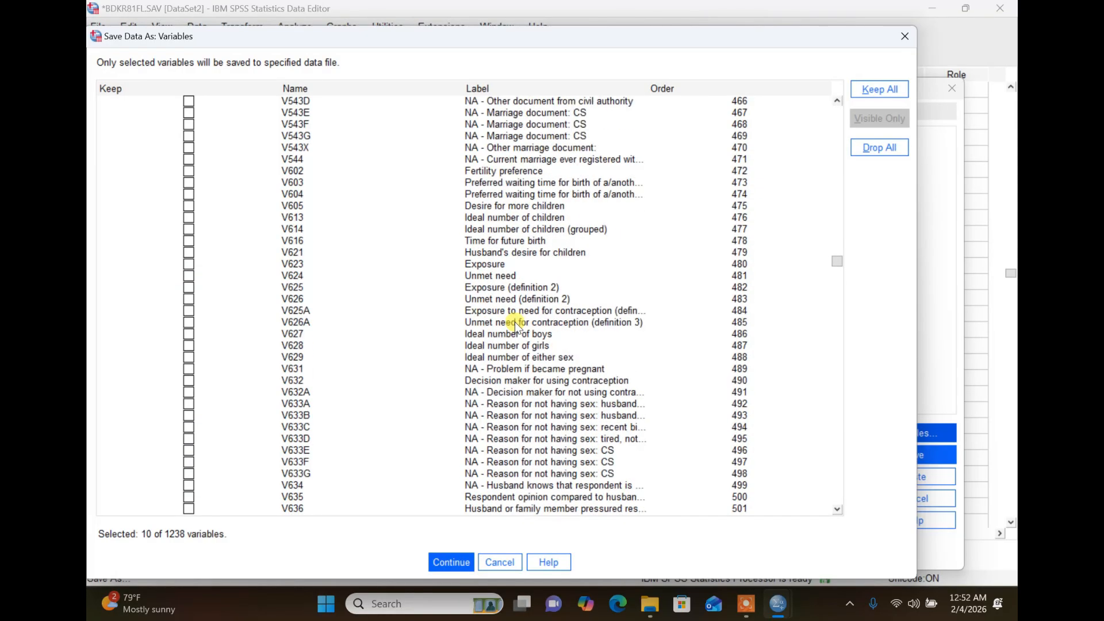
scroll(516, 325, "up", 2)
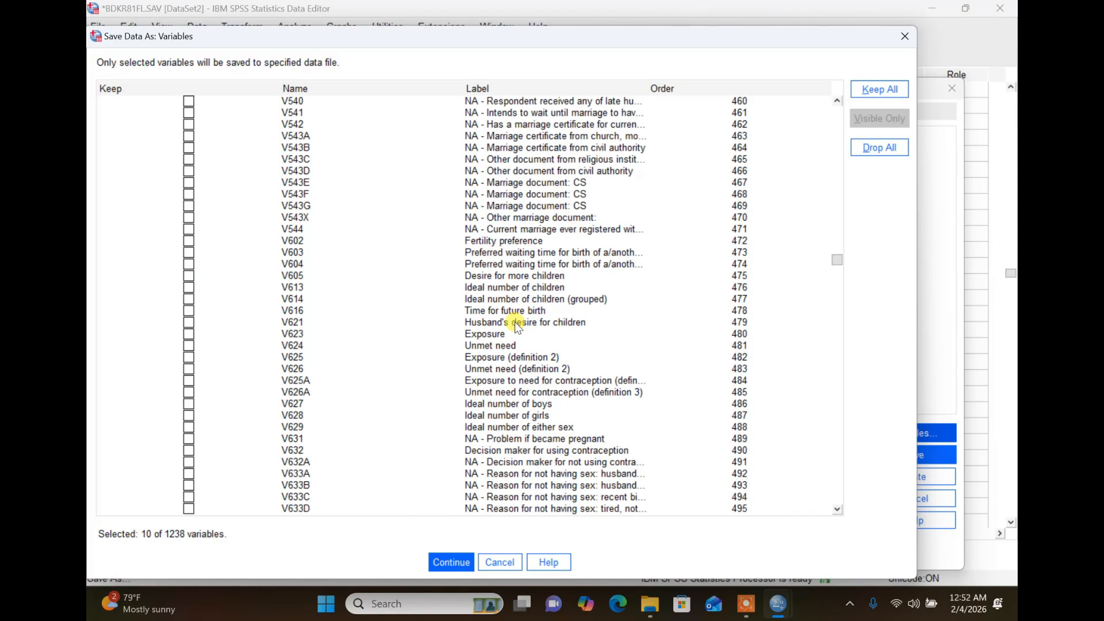
scroll(541, 309, "up", 7)
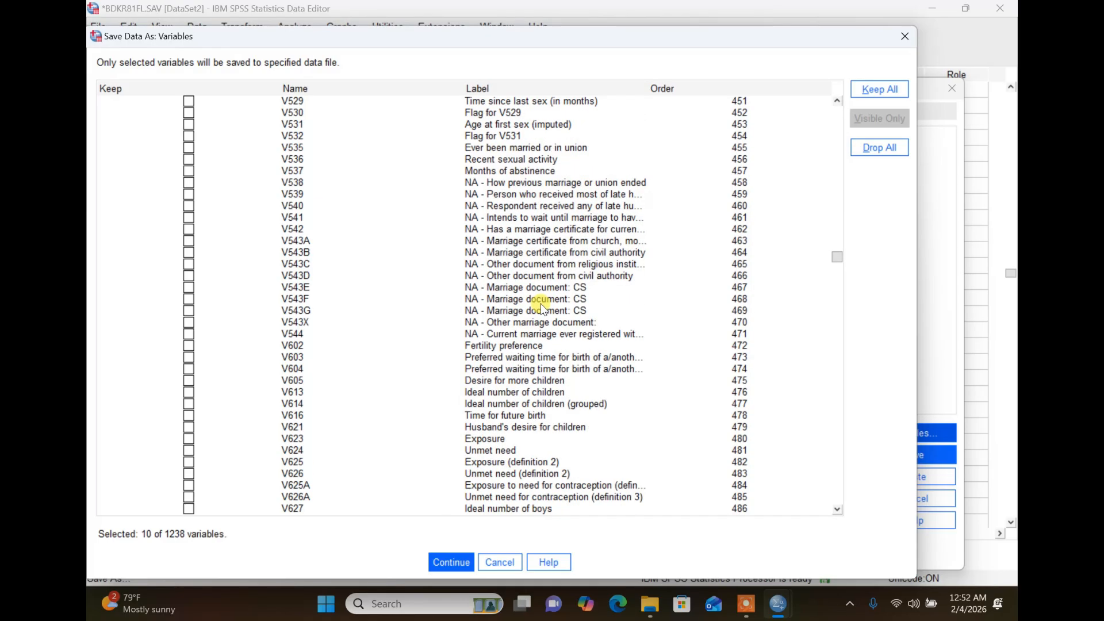
scroll(542, 309, "up", 1)
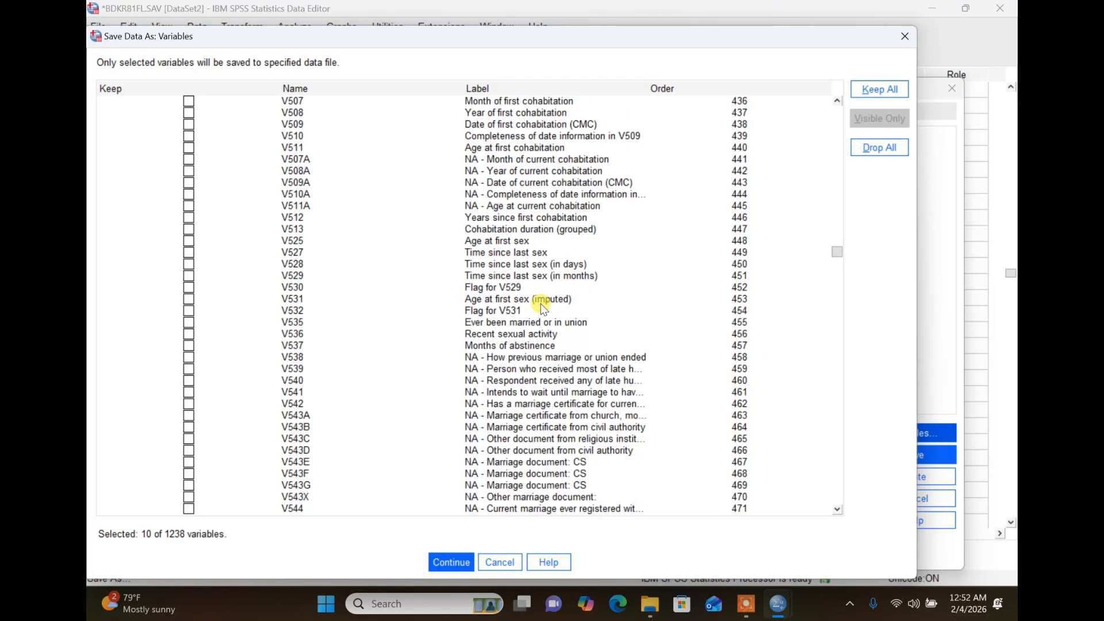
scroll(528, 241, "up", 2)
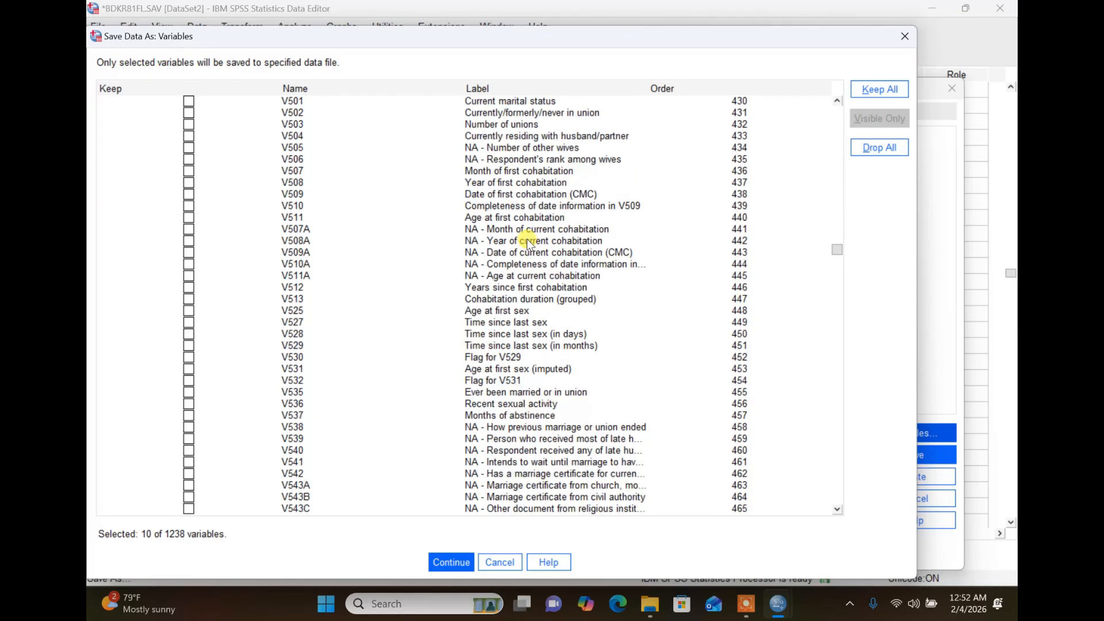
scroll(527, 242, "up", 3)
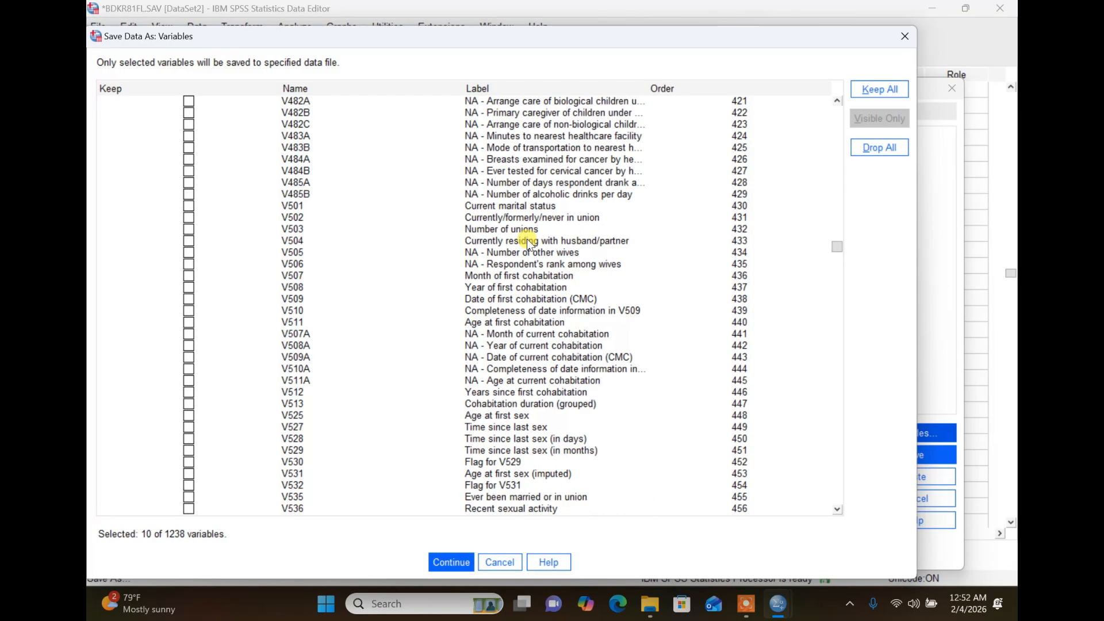
scroll(533, 208, "up", 7)
scroll(534, 208, "up", 20)
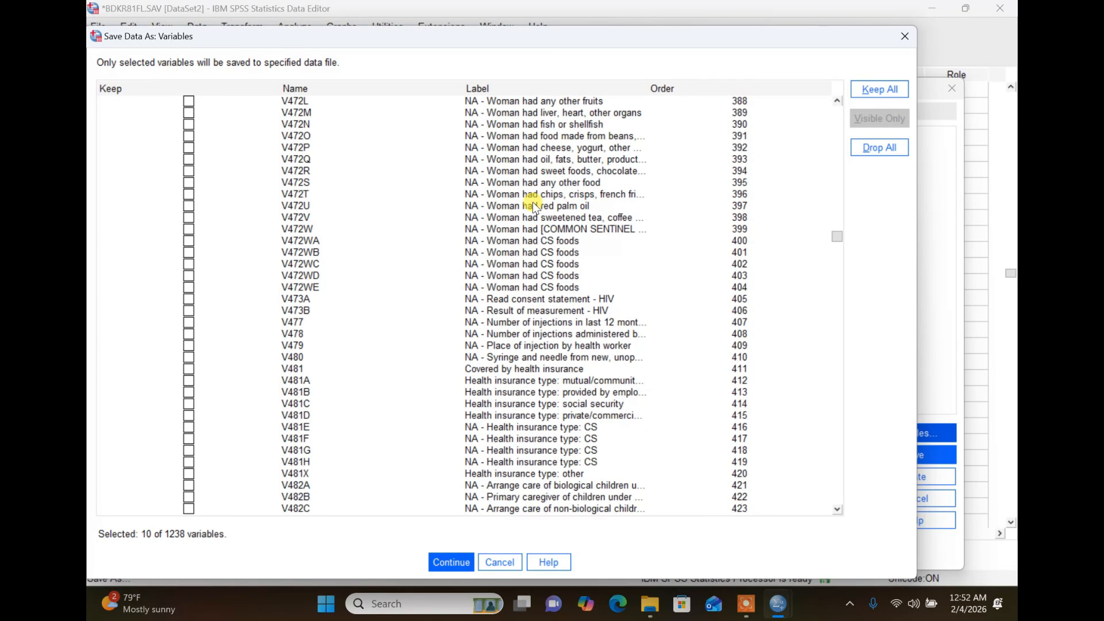
scroll(534, 208, "up", 6)
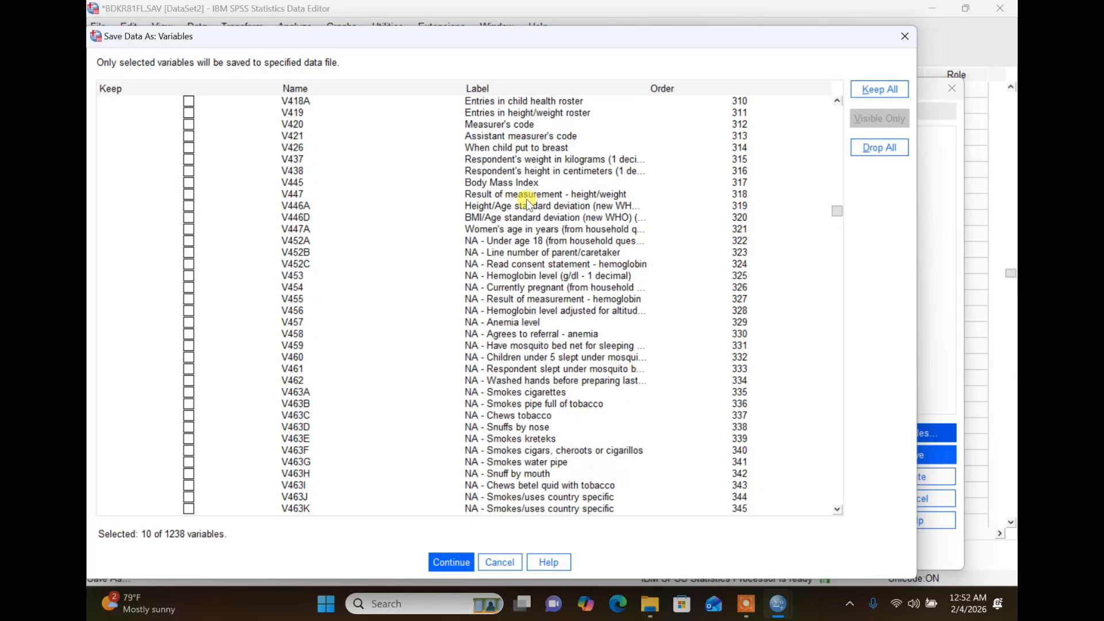
left_click(189, 217)
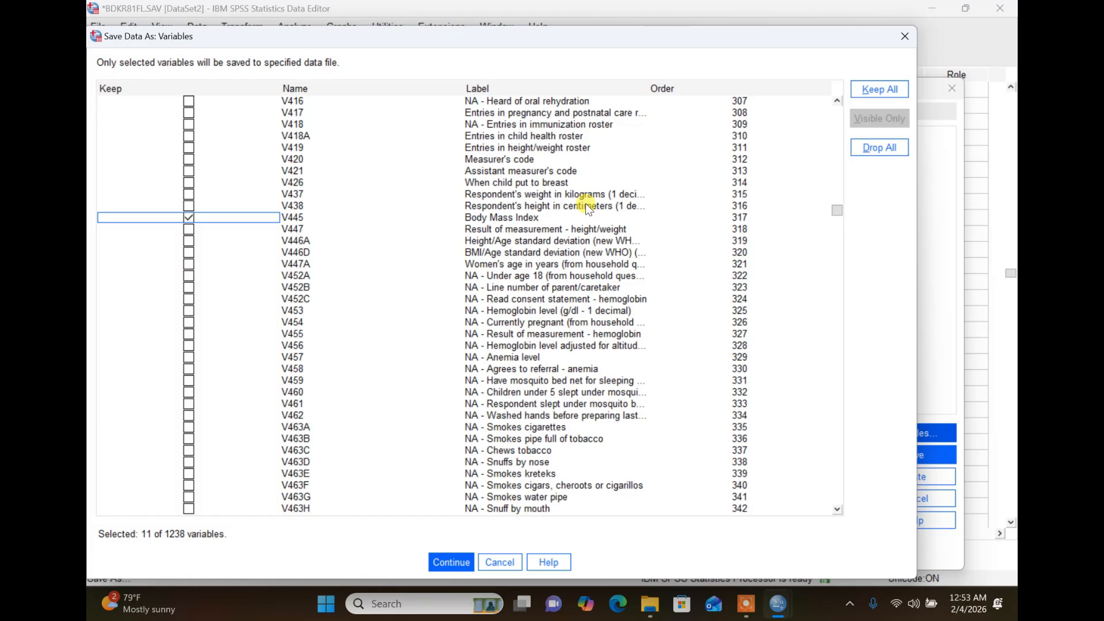
- Accept the variable selection and save the reduced dataset as newdata in the BDKR81SV folder
scroll(587, 208, "up", 6)
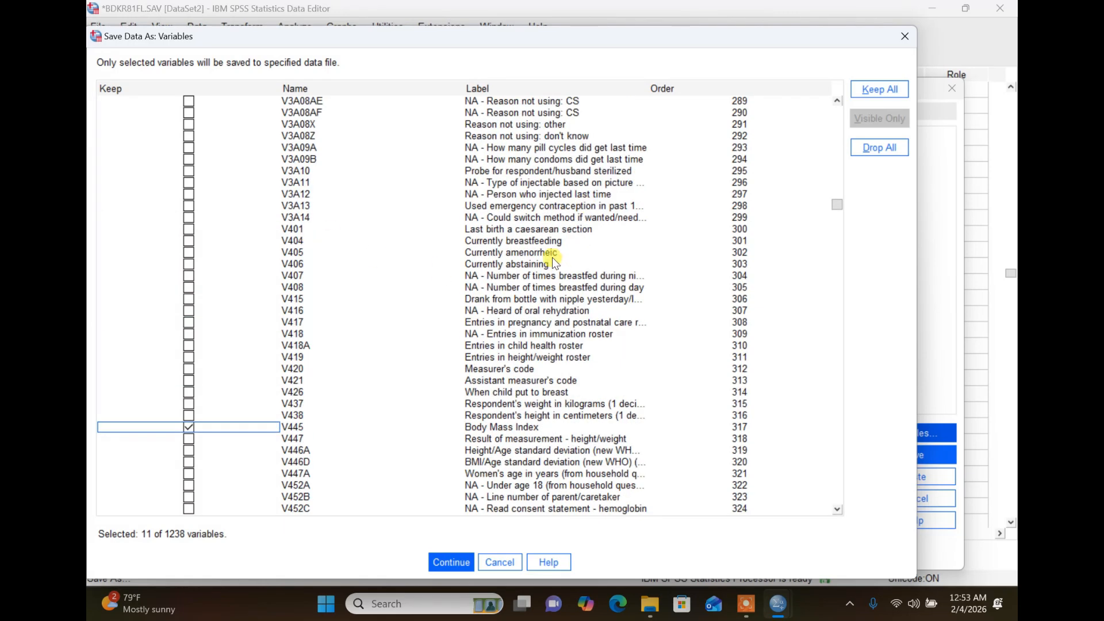
scroll(553, 259, "up", 9)
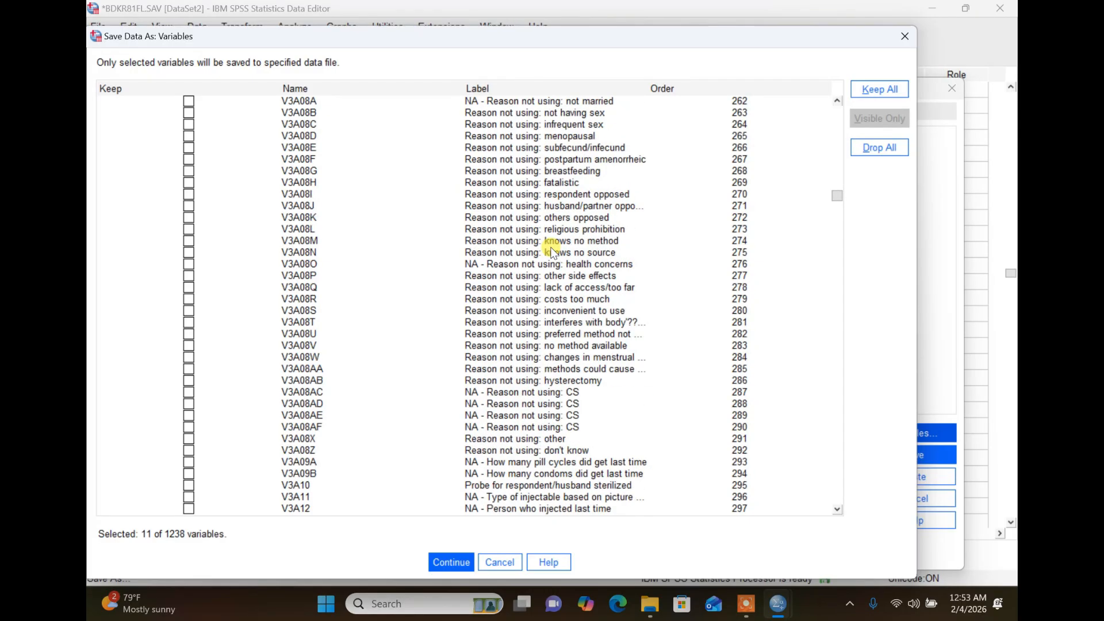
scroll(553, 253, "up", 20)
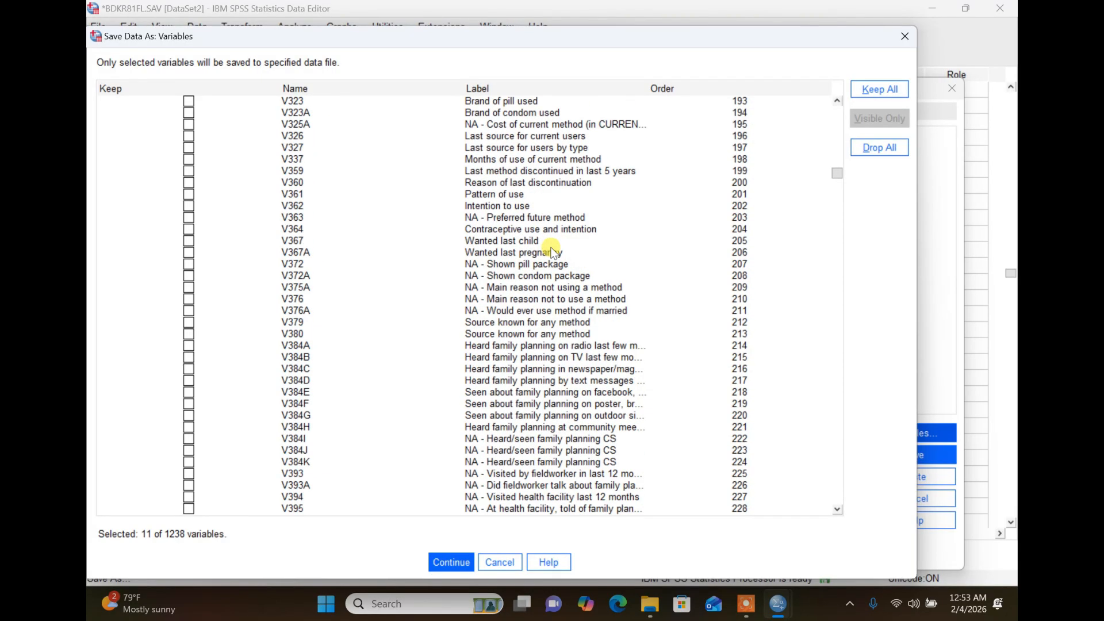
scroll(552, 253, "up", 5)
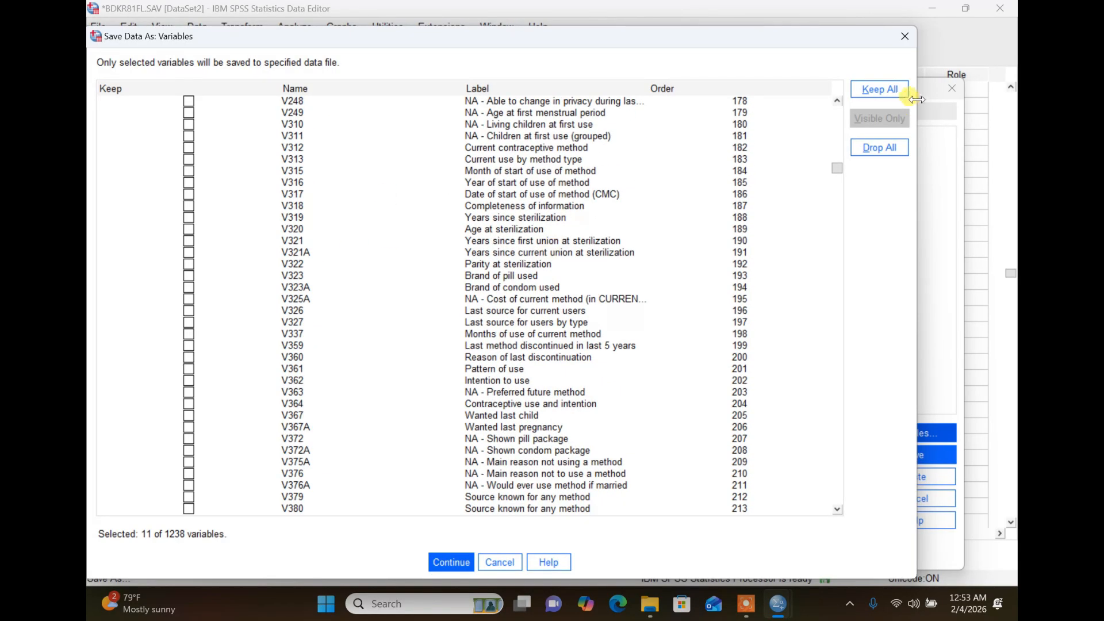
left_click(451, 564)
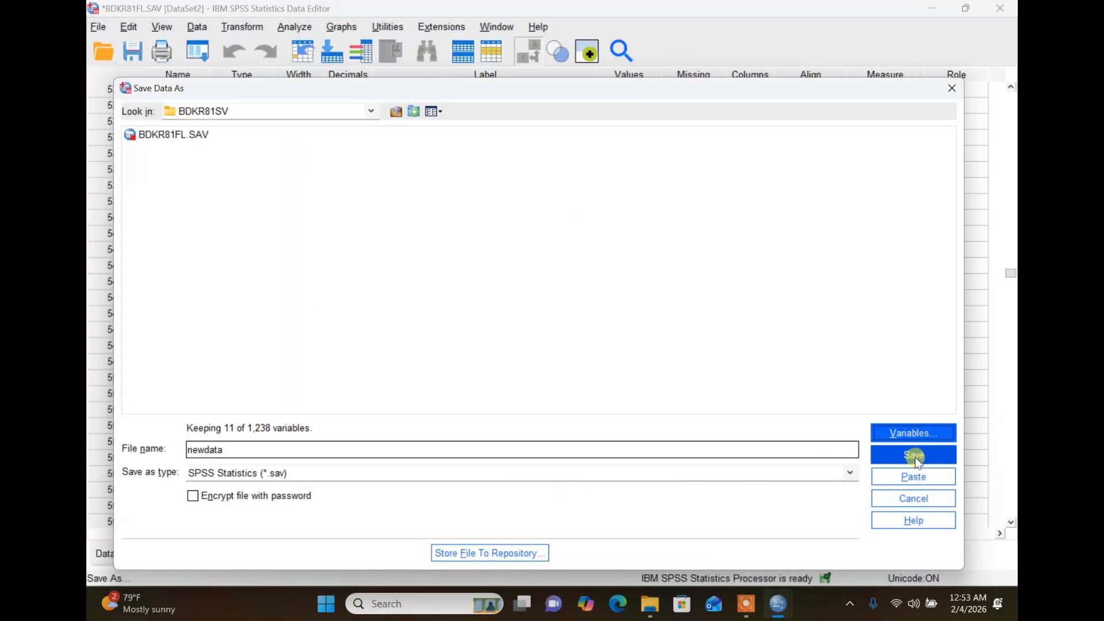
left_click(914, 455)
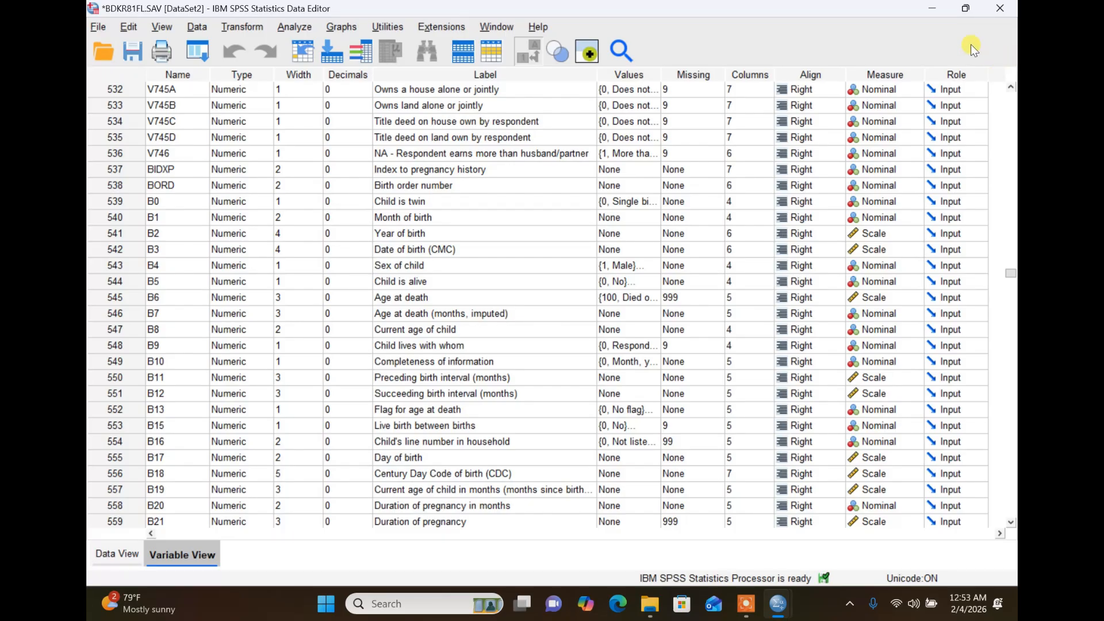
- Check newdata.sav in the BDKR81SV folder in File Explorer and return to the BDKR81FL.SAV variable definitions in SPSS
left_click(932, 8)
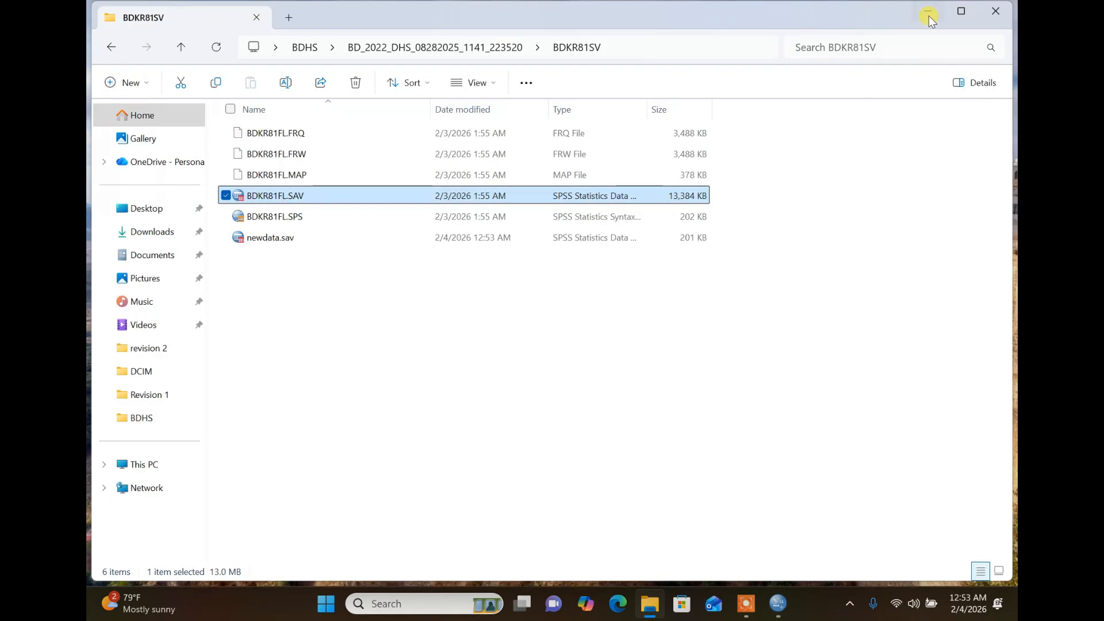
left_click(337, 245)
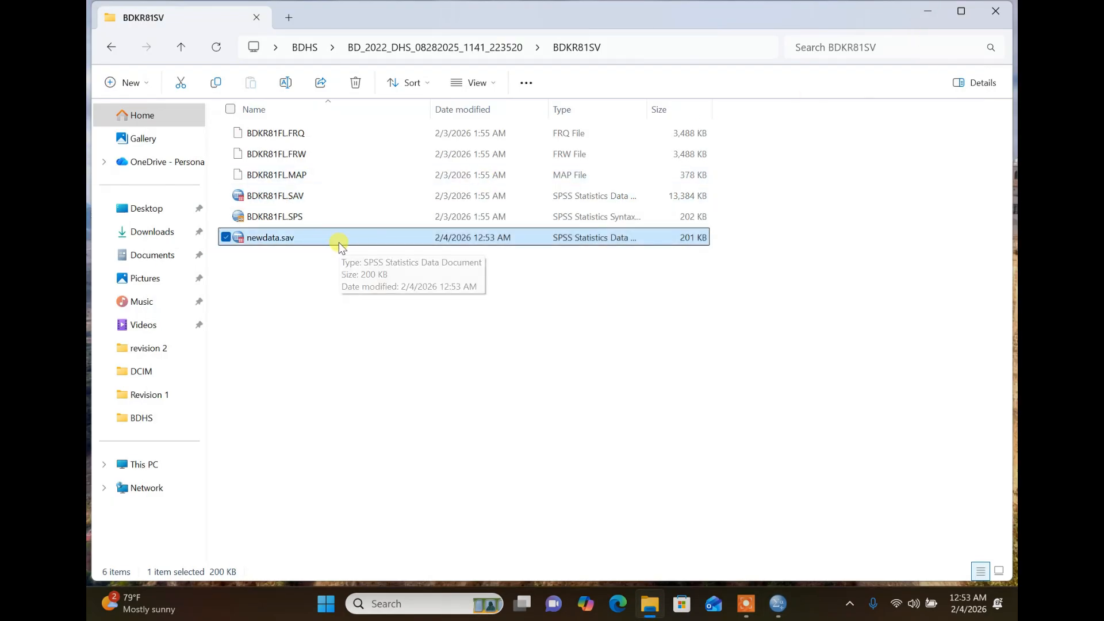
mouse_move(778, 603)
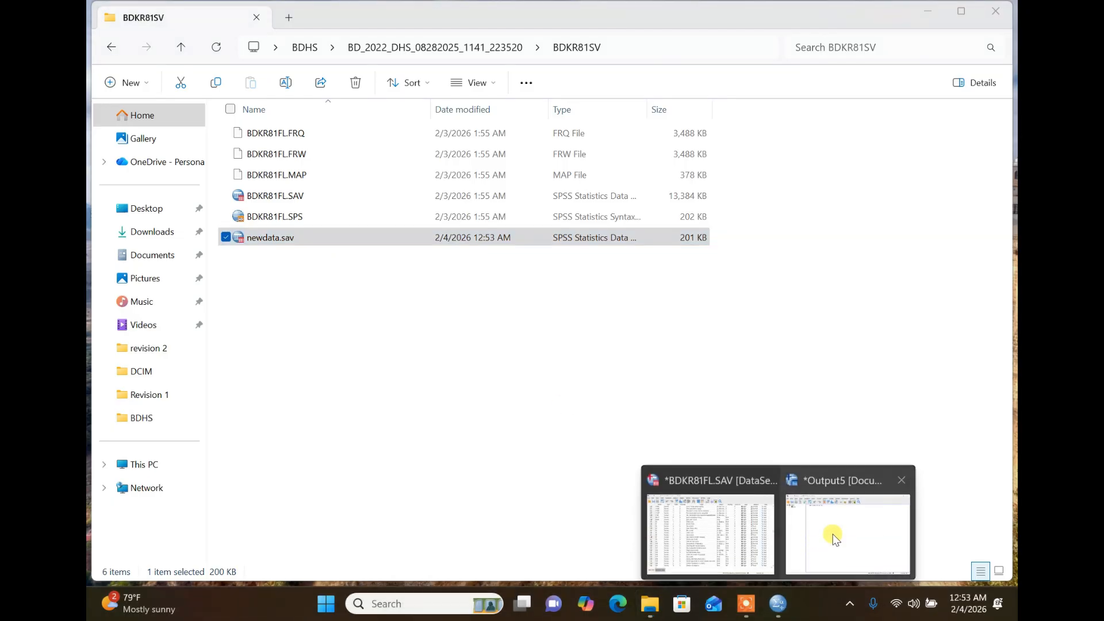
left_click(748, 530)
scroll(456, 359, "down", 20)
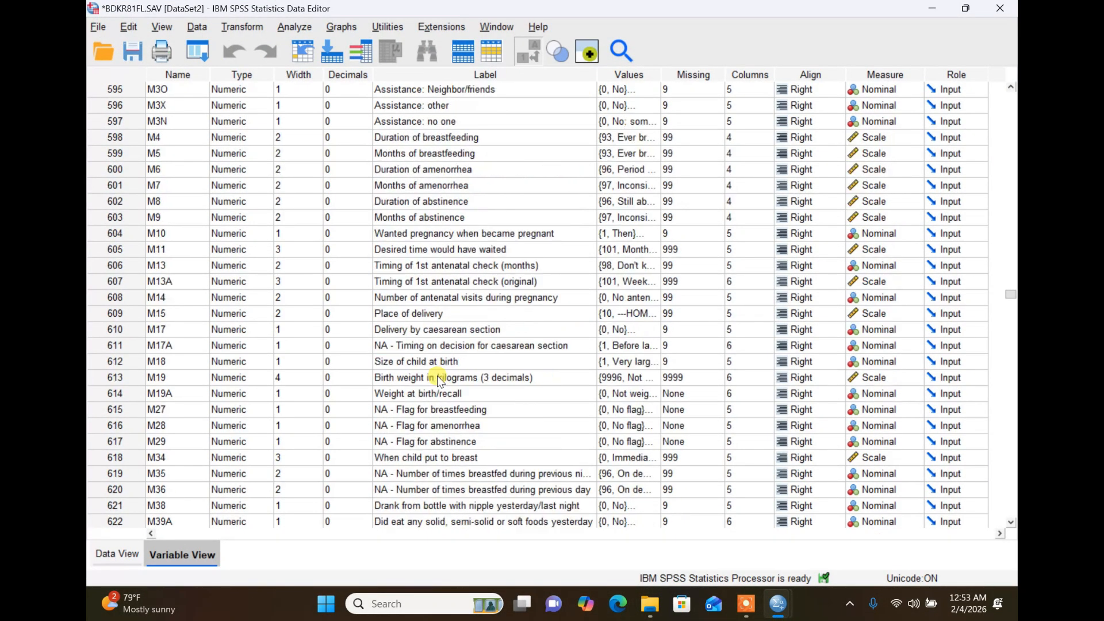
- Close the full BDKR81FL.SAV dataset without saving its changes, exit SPSS, and open newdata.sav from the BDKR81SV folder
left_click_drag(1010, 325, 1011, 507)
scroll(443, 343, "up", 5)
left_click(1000, 8)
left_click(535, 337)
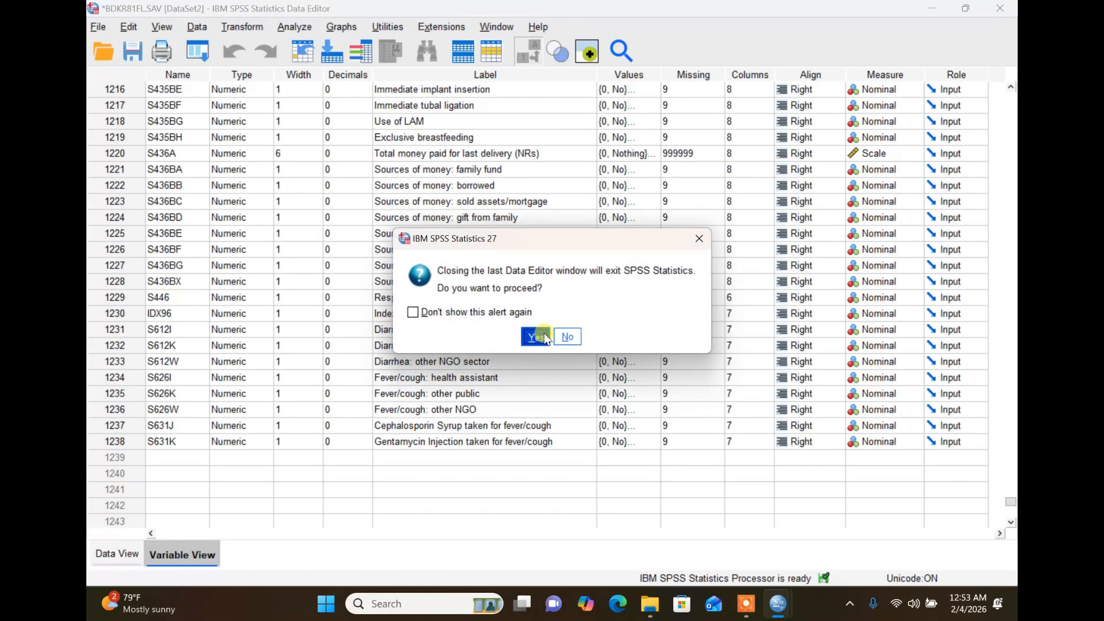
left_click(570, 329)
left_click(557, 351)
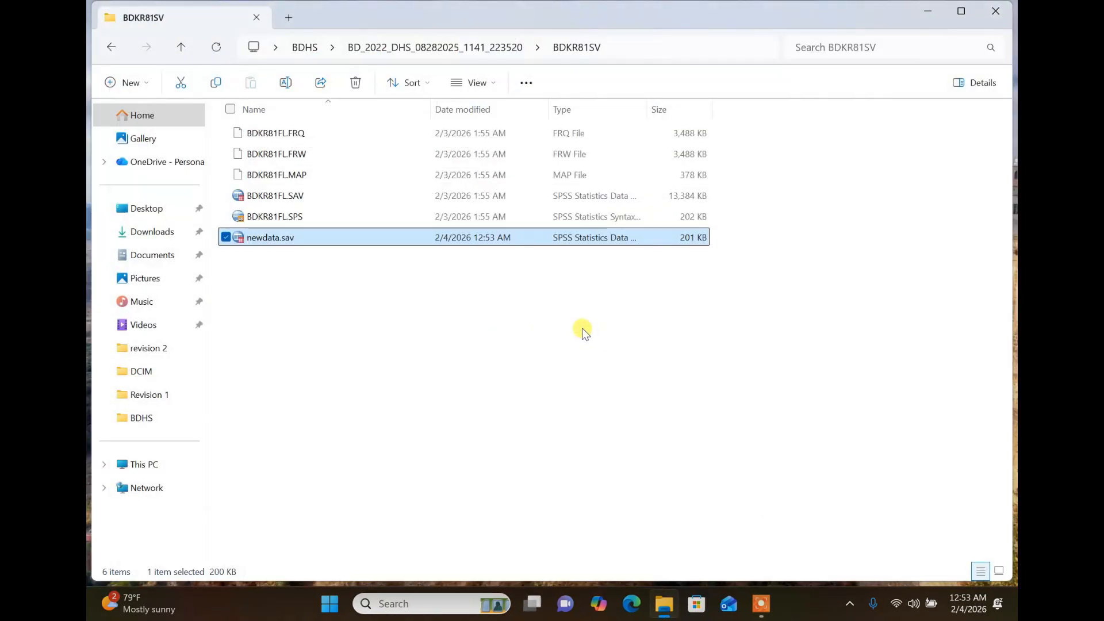
double_click(299, 239)
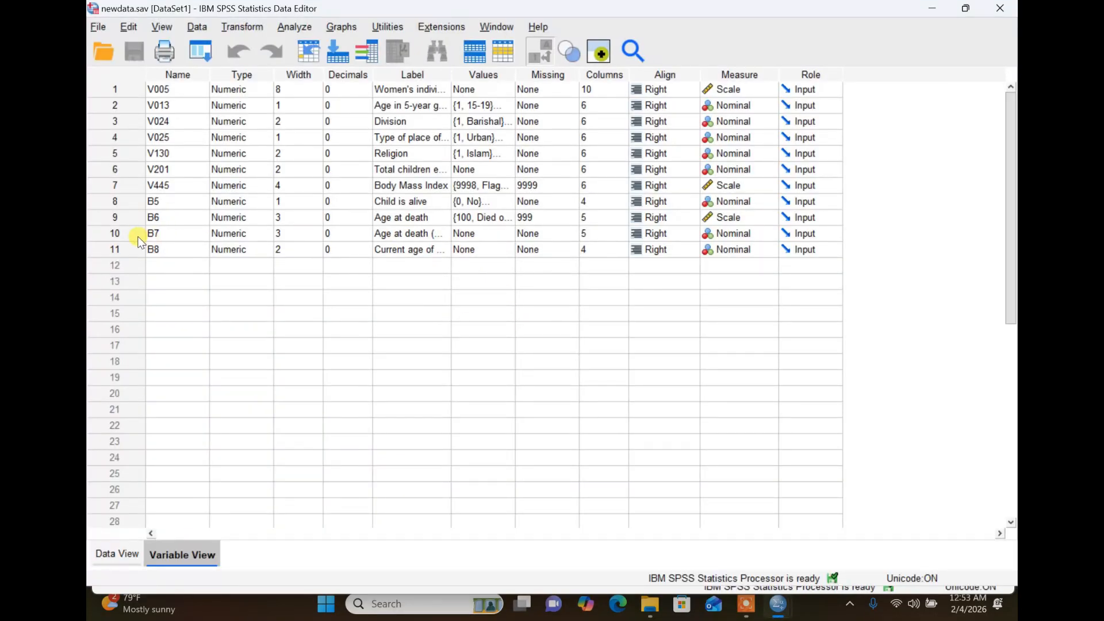
- Widen the Label column in the variable definitions of newdata.sav and review the full labels of the retained variables
left_click(404, 90)
double_click(407, 105)
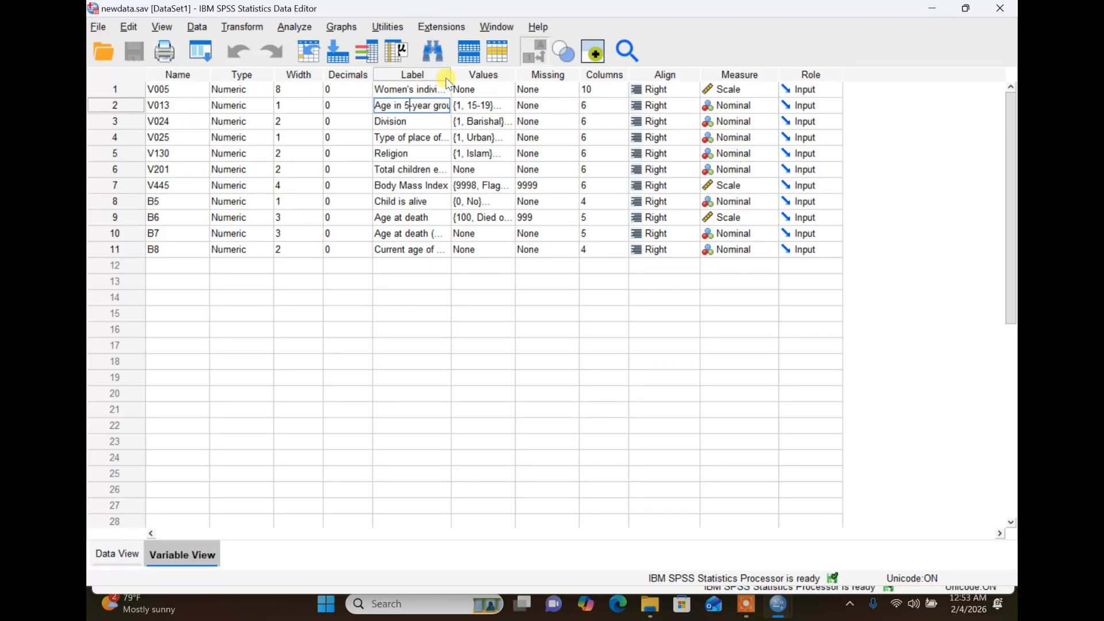
left_click_drag(451, 72, 539, 71)
left_click(382, 120)
left_click(405, 137)
left_click(395, 169)
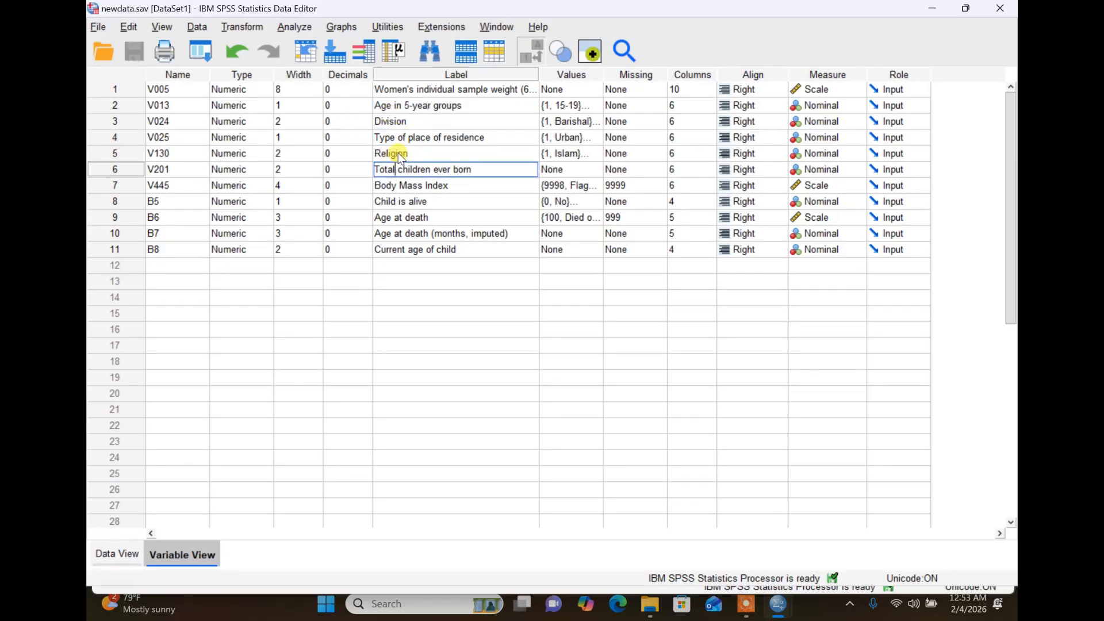
left_click(420, 213)
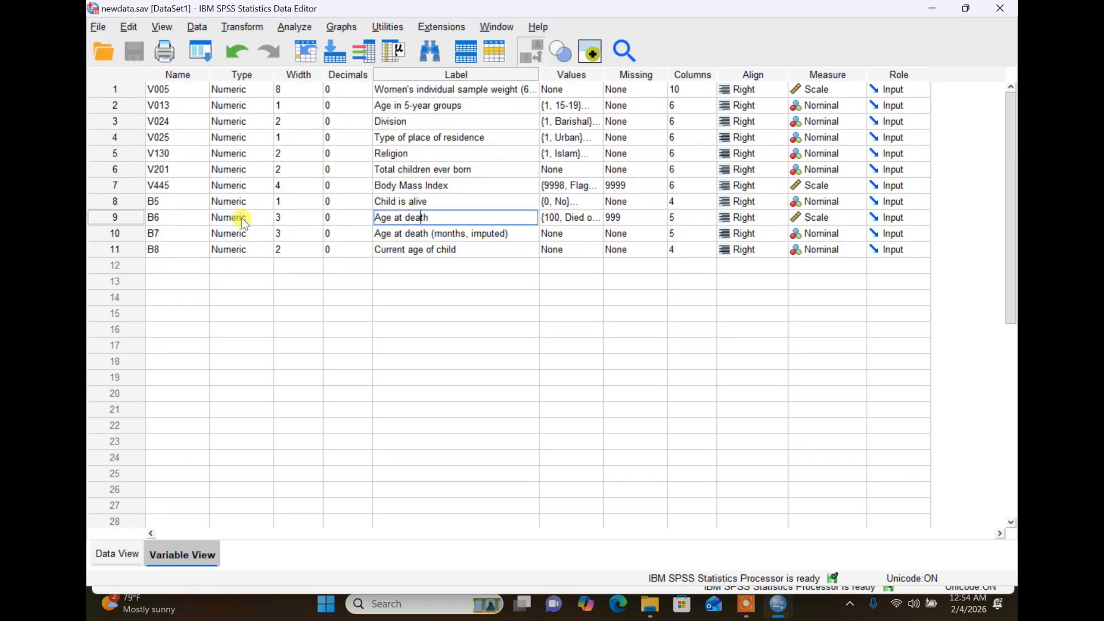
- Produce descriptive statistics for B5 (Child is alive), and close the output without saving it after reading the frequency table
left_click(136, 219)
left_click(131, 201)
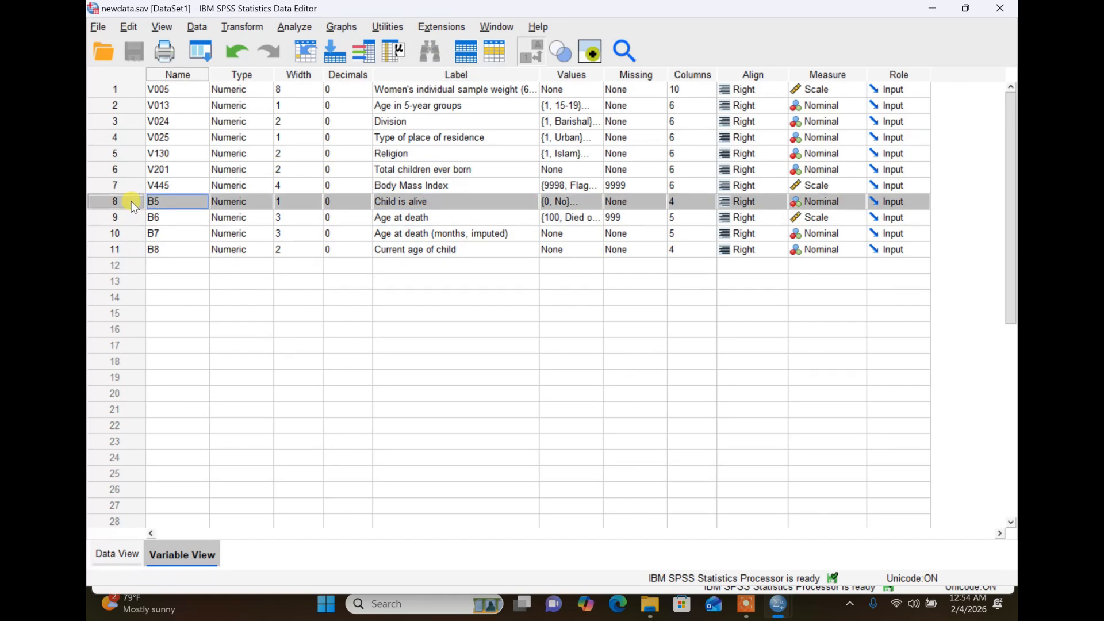
right_click(131, 202)
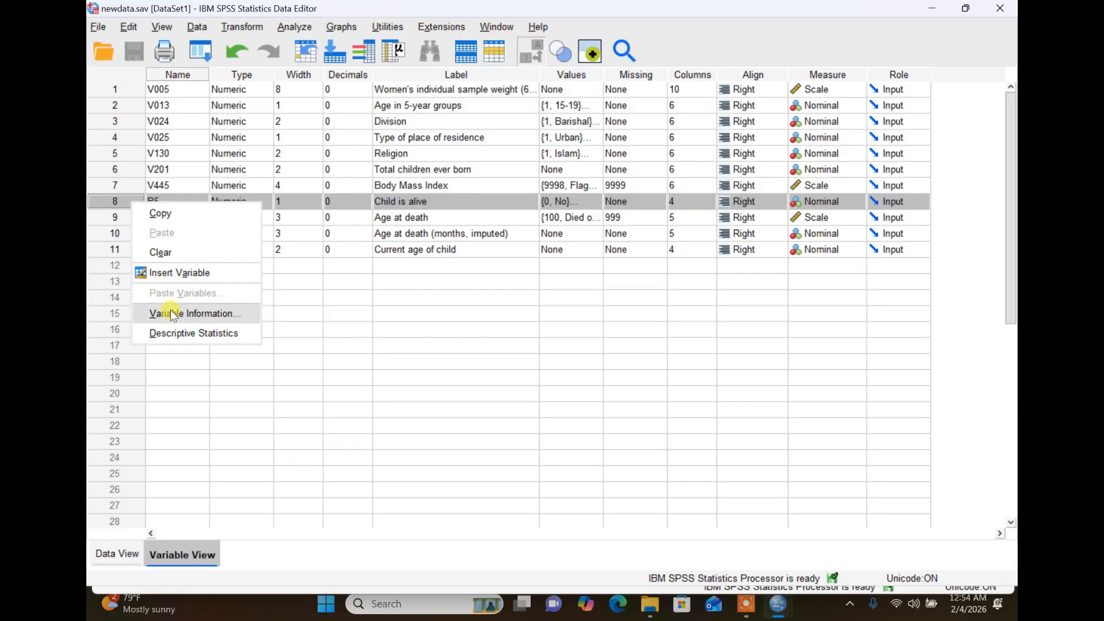
left_click(194, 334)
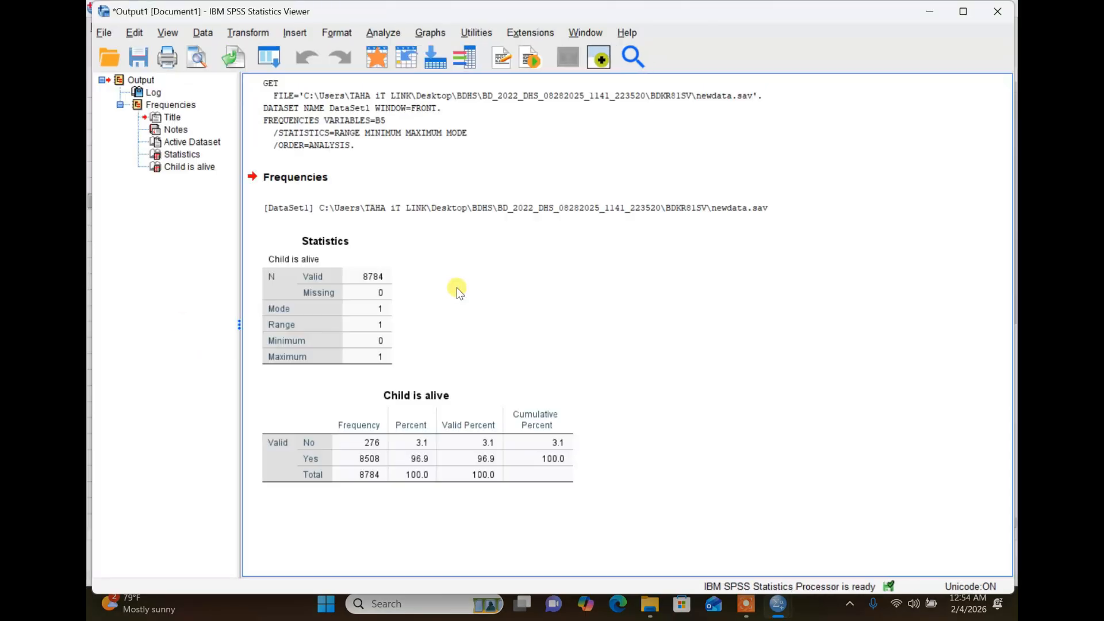
left_click(355, 461)
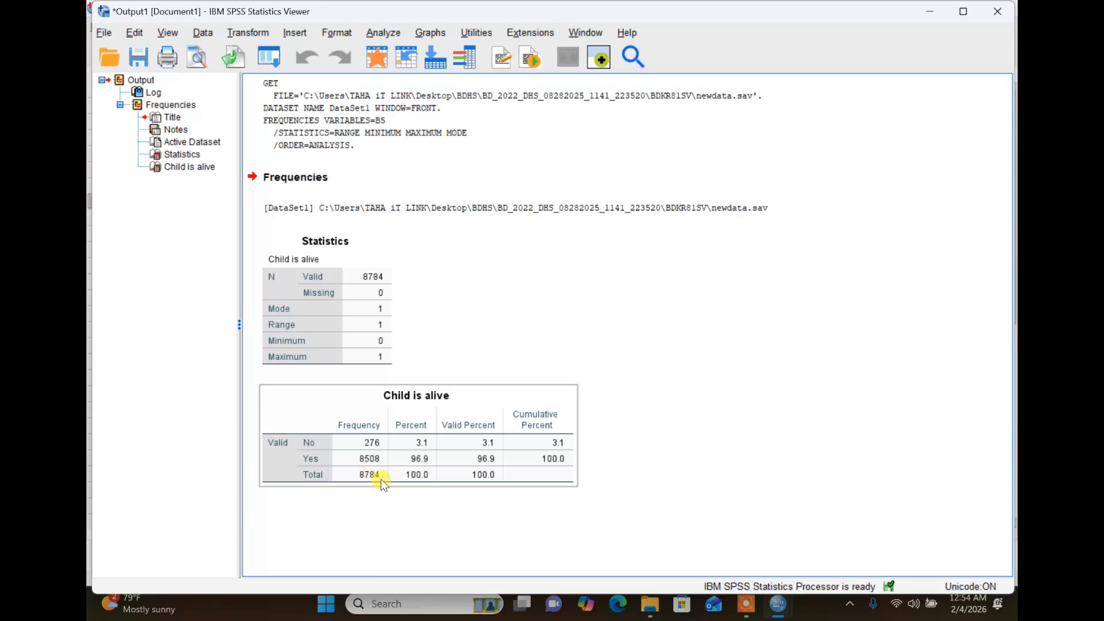
left_click(999, 16)
left_click(560, 325)
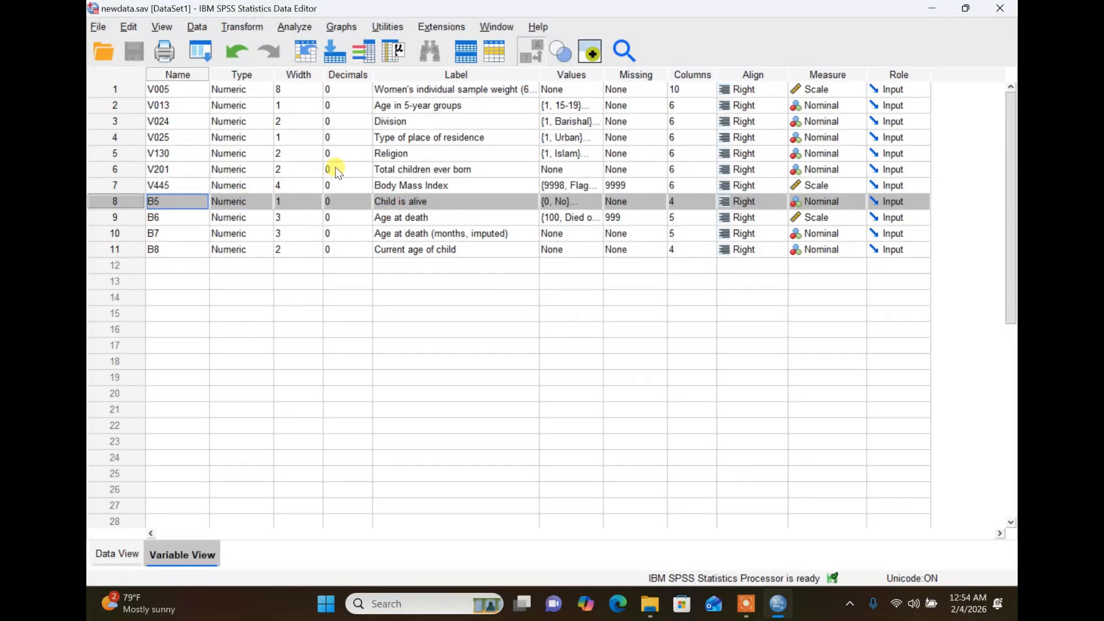
- Produce descriptive statistics for all variables from V013 (Age in 5-year groups) through B8 (Current age of child)
left_click_drag(123, 105, 149, 256)
right_click(133, 254)
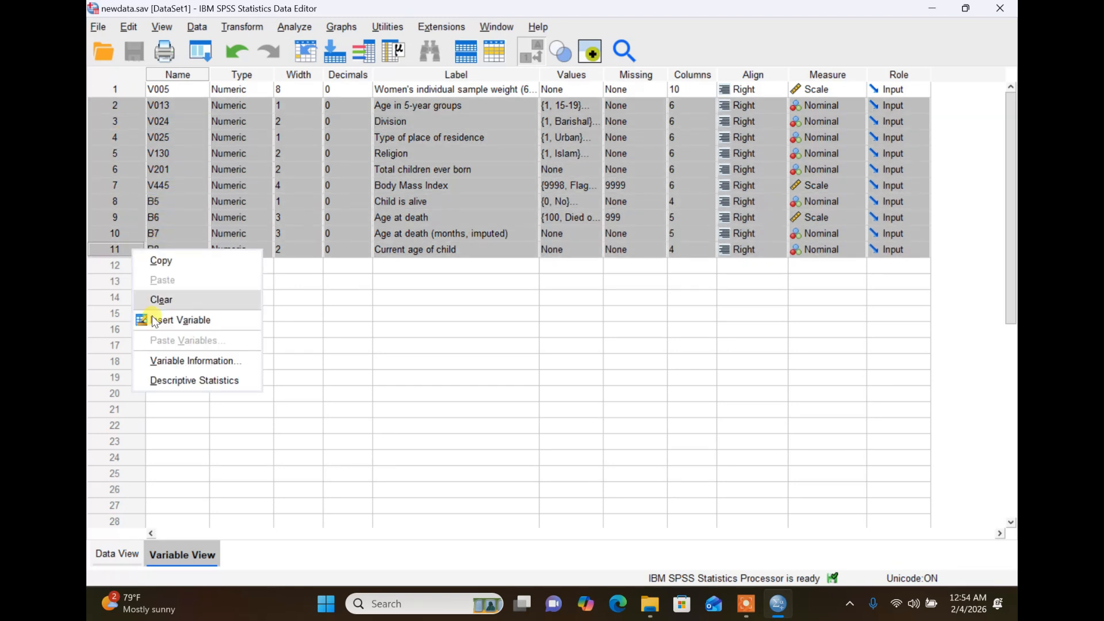
left_click(171, 381)
scroll(460, 338, "up", 20)
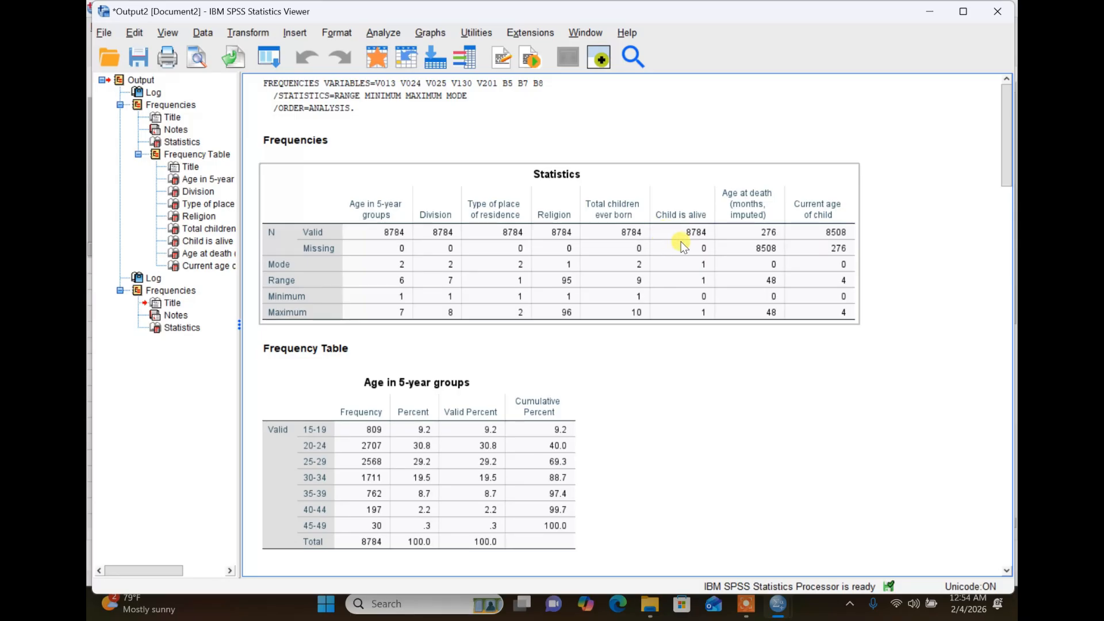
- Examine the frequency tables for child survival, age at death and current age, and close the output without saving it
scroll(608, 272, "down", 20)
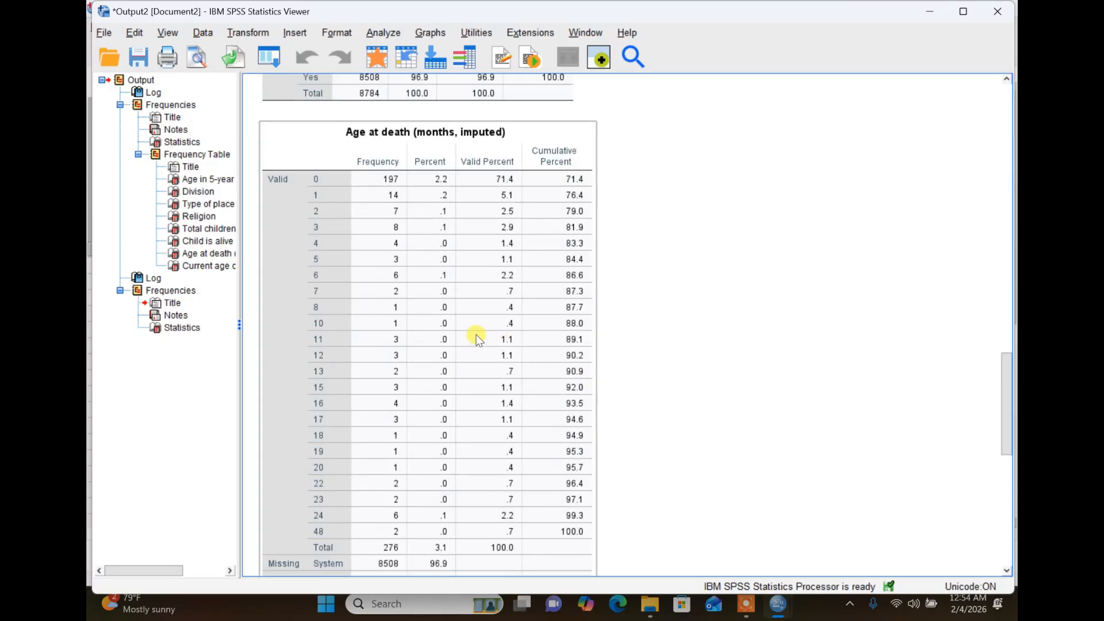
scroll(452, 360, "up", 15)
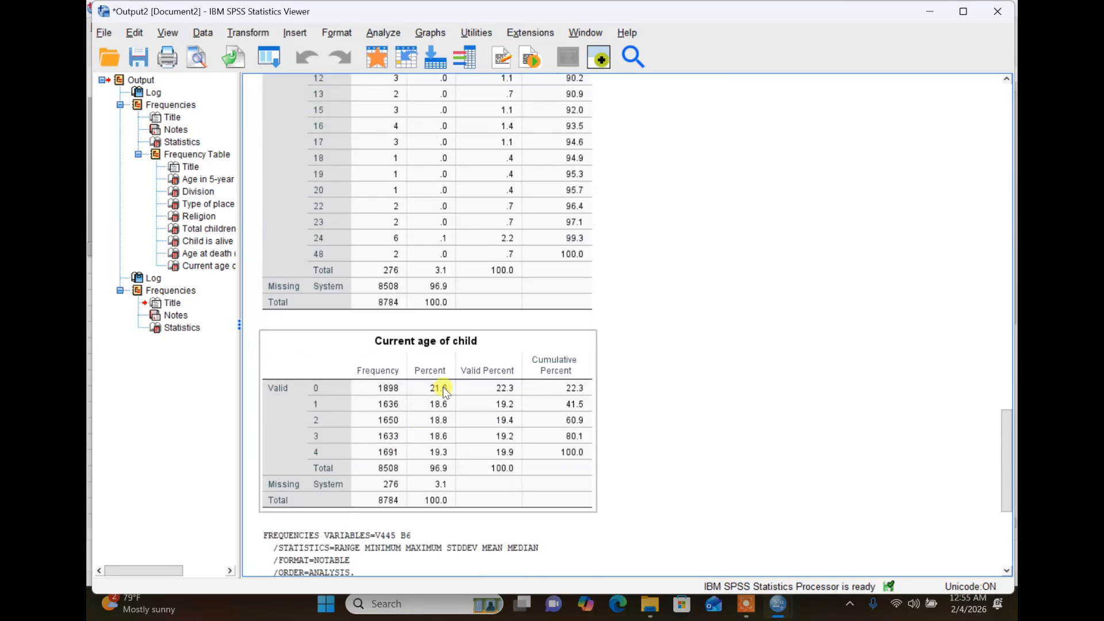
scroll(451, 352, "down", 3)
left_click(368, 390)
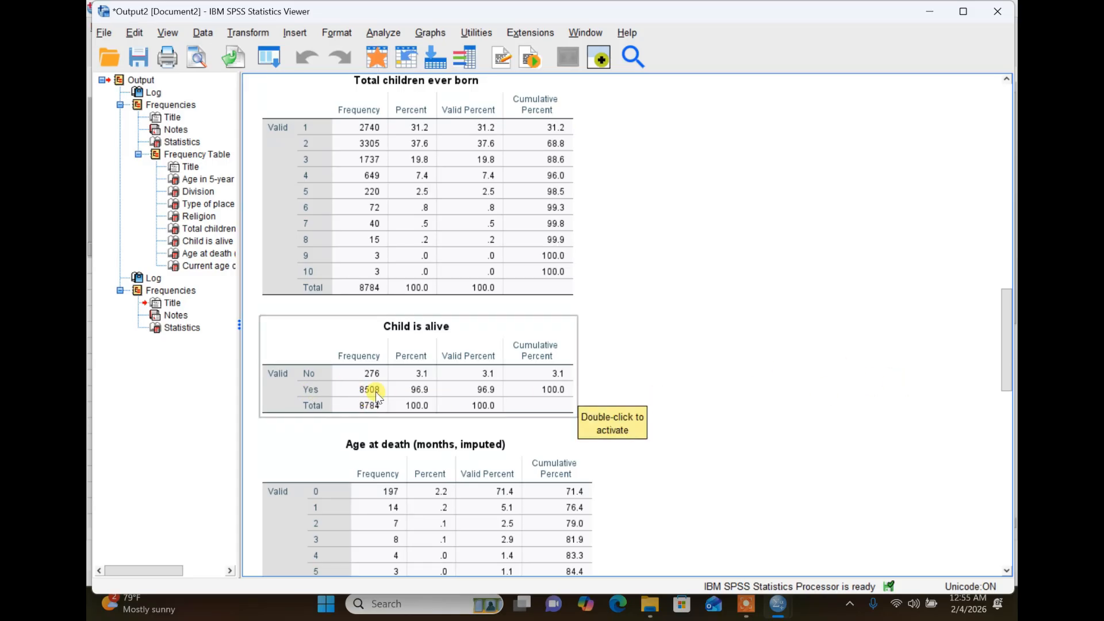
scroll(834, 293, "up", 20)
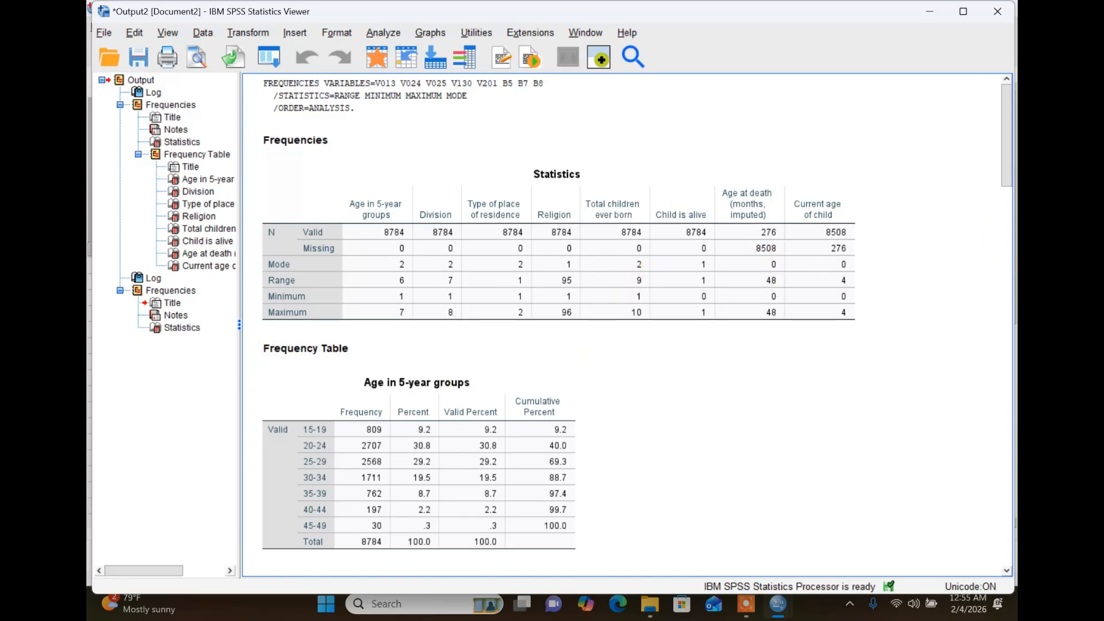
left_click(998, 11)
left_click(551, 326)
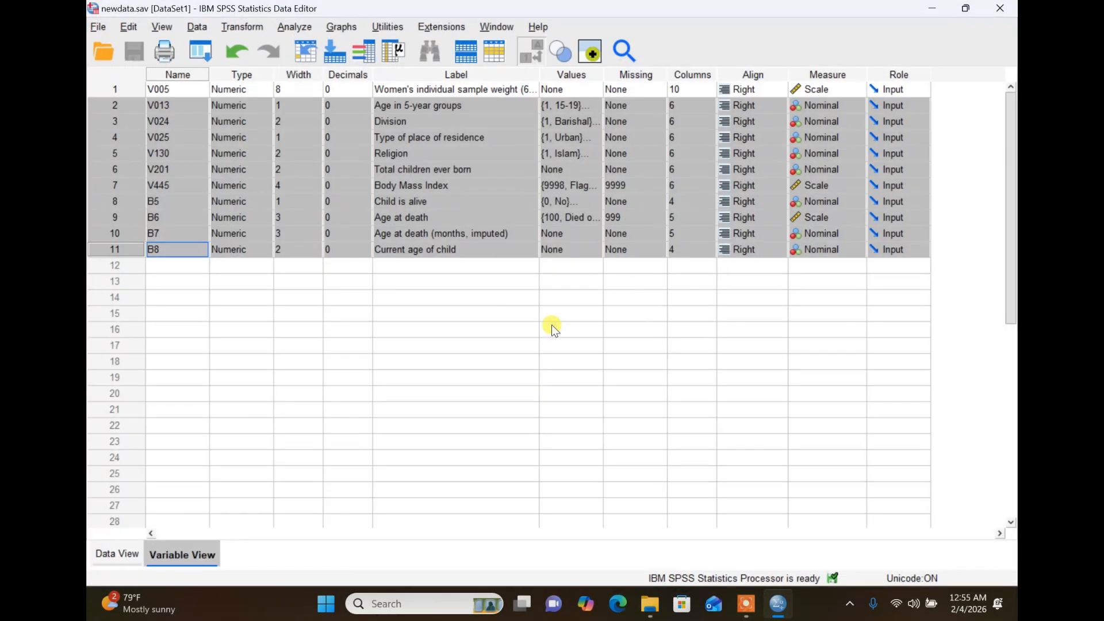
- Inspect the case values of B6 (Age at death) and B5 (Child is alive), bringing all columns from V005 onward into view
left_click(244, 233)
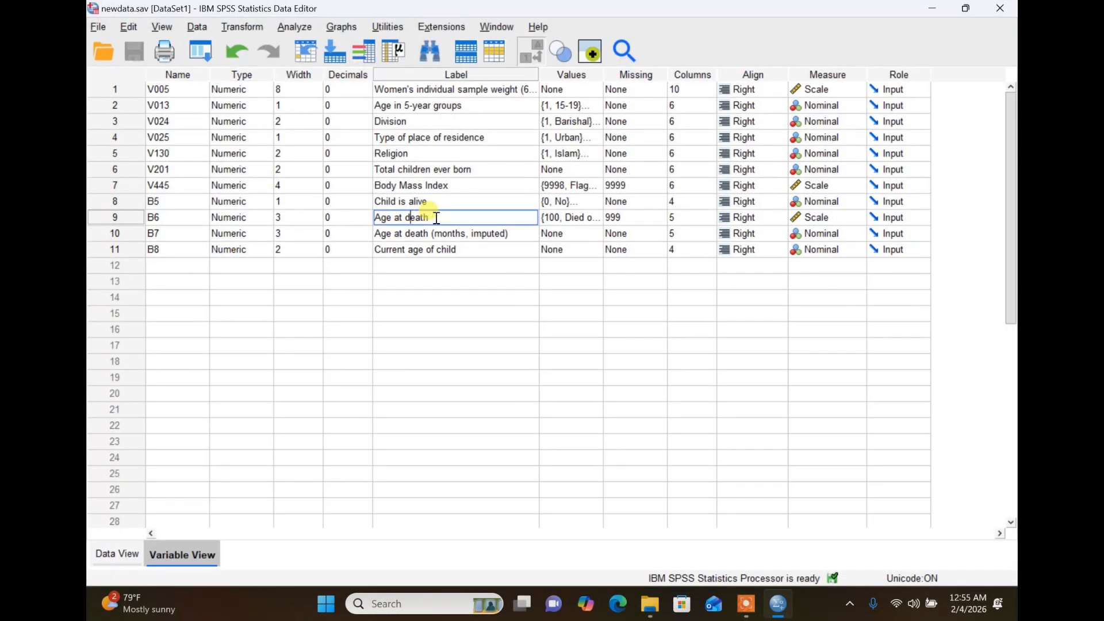
left_click(118, 217)
double_click(125, 220)
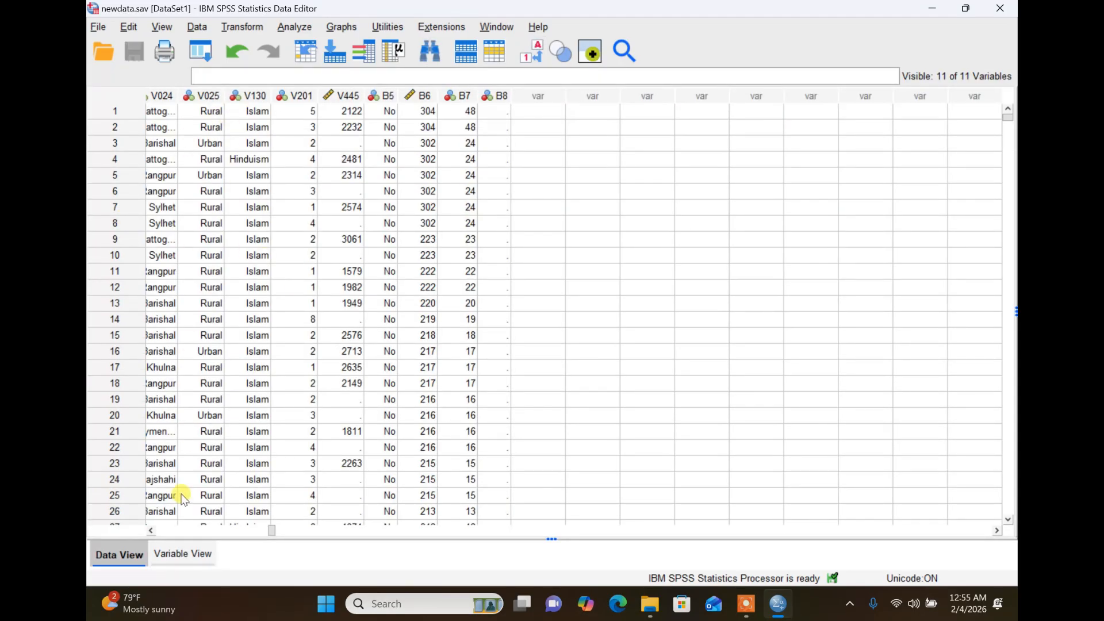
left_click(174, 554)
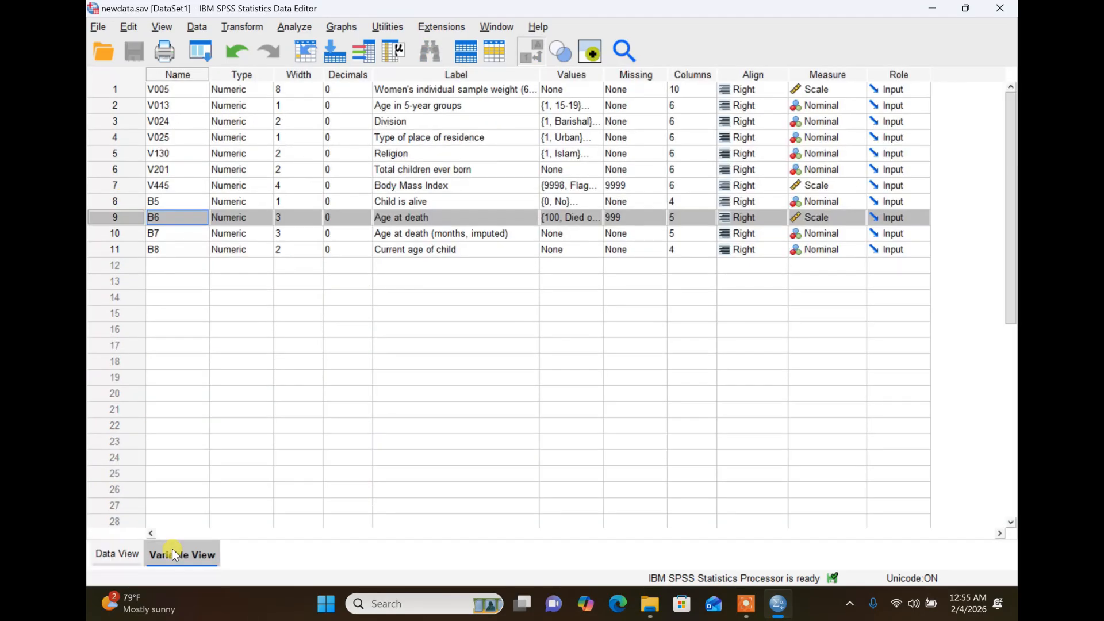
left_click(441, 202)
double_click(111, 199)
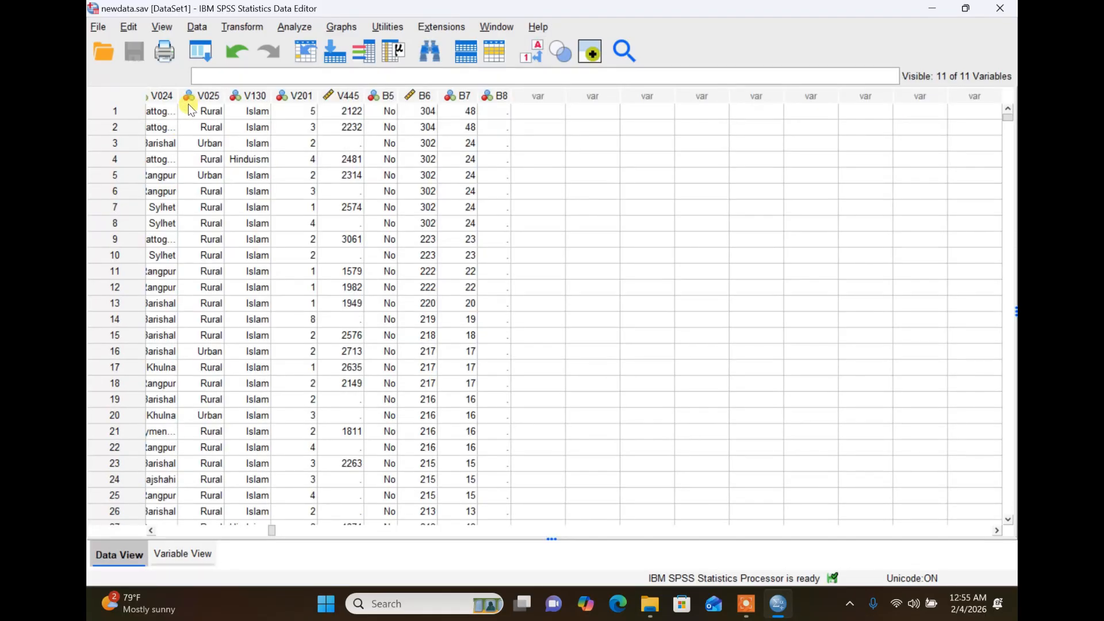
left_click_drag(268, 530, 130, 534)
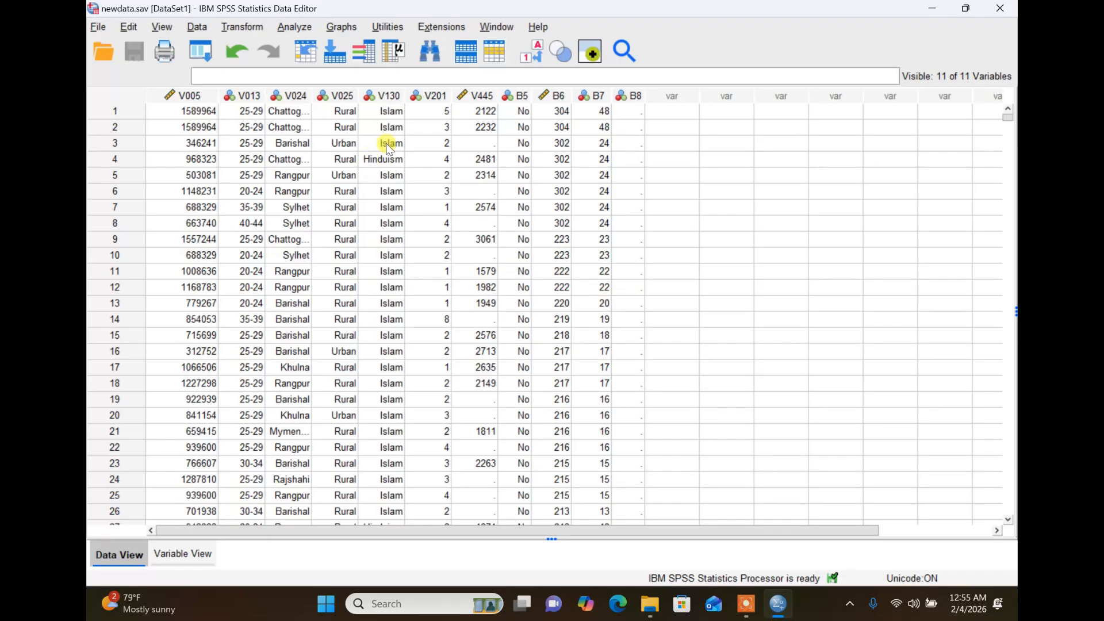
- Sort the cases in descending order of B5 (Child is alive) and minimize the output window
left_click_drag(532, 96, 687, 98)
left_click(593, 101)
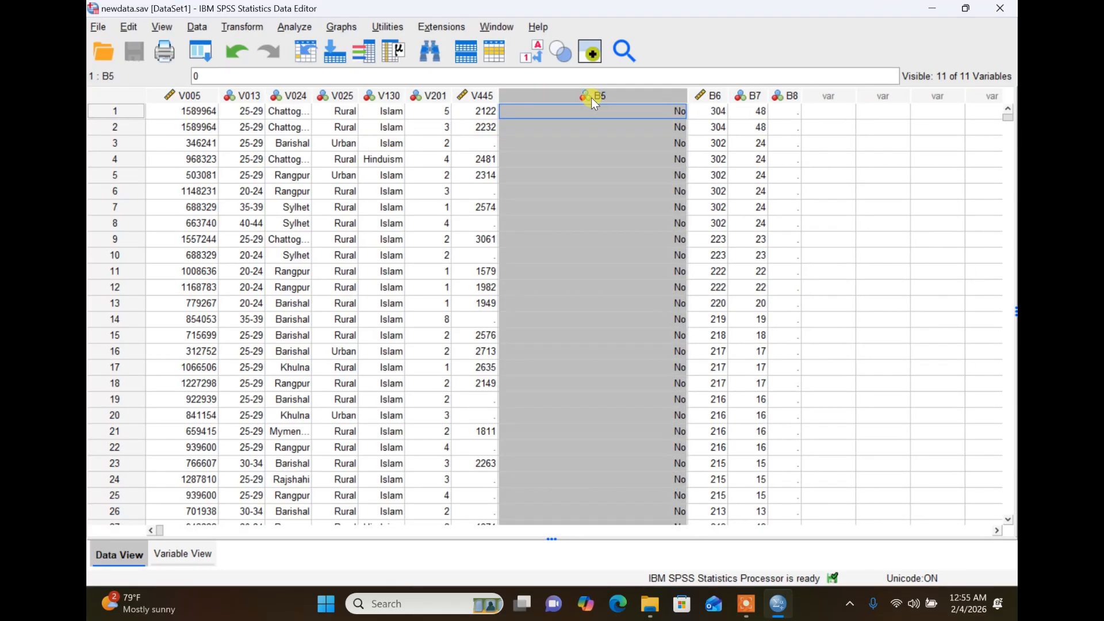
right_click(591, 98)
left_click(645, 326)
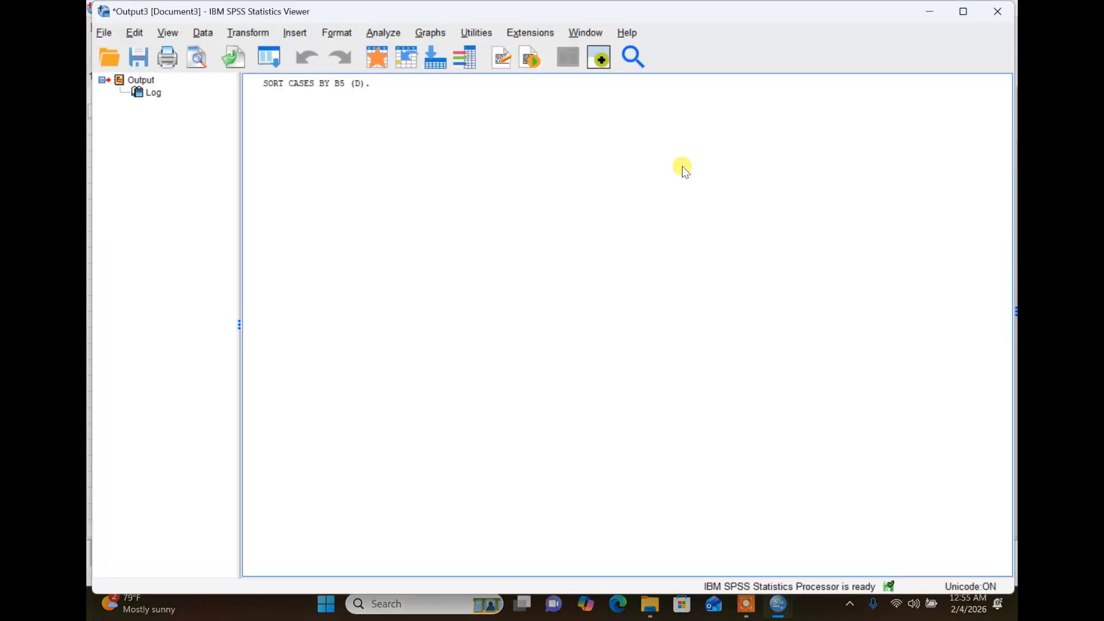
left_click(926, 12)
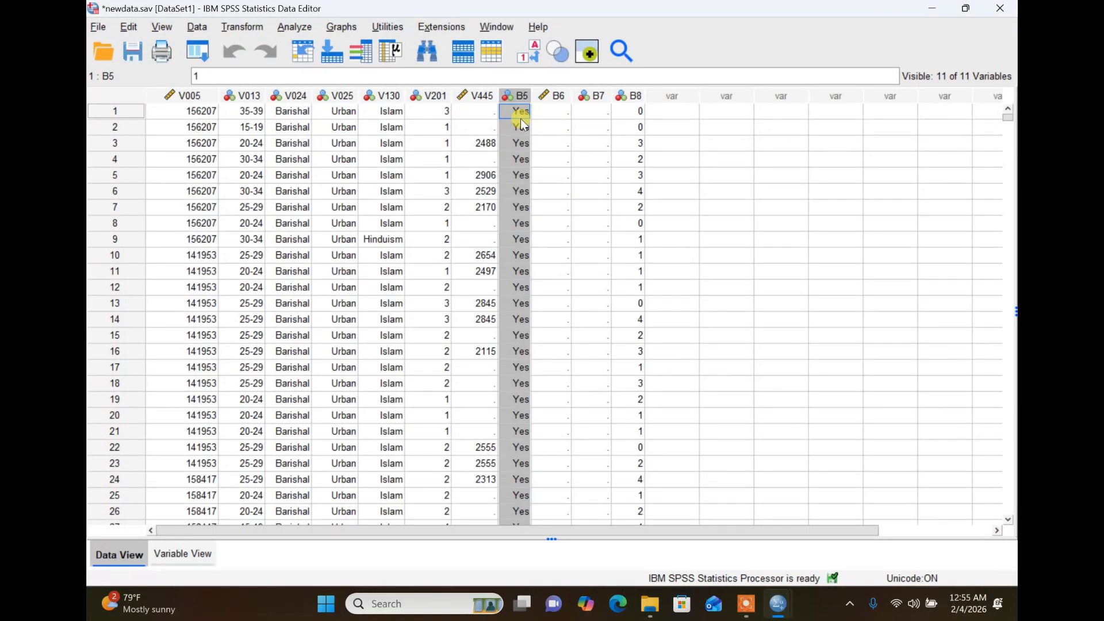
- Clear the B5 values of cases 1 to 13 to create missing data, and save newdata.sav
left_click_drag(530, 98, 631, 98)
double_click(603, 109)
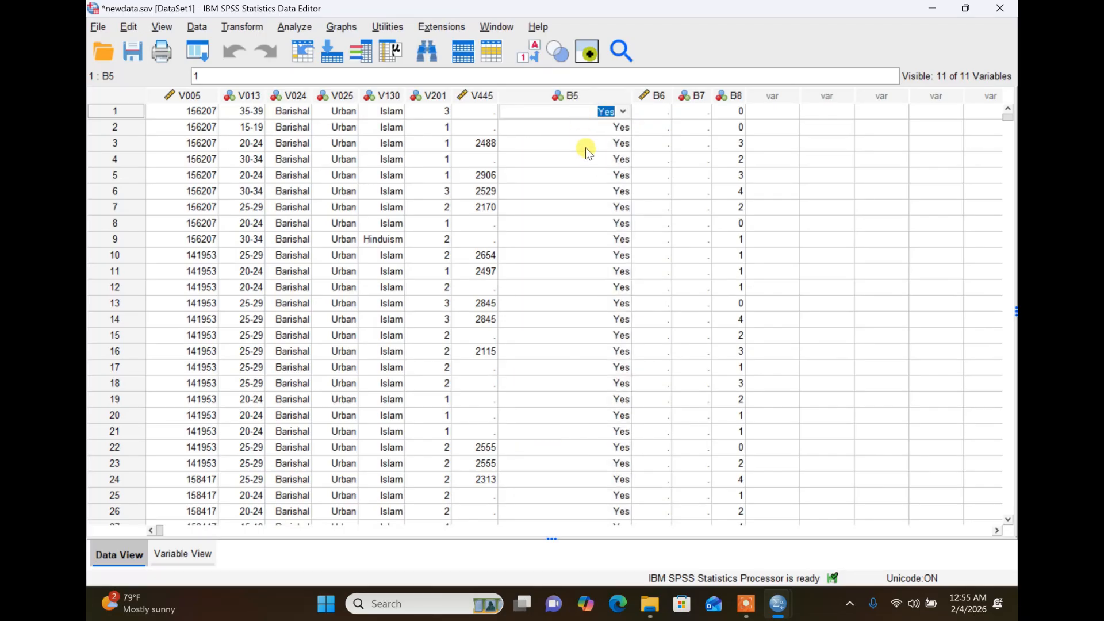
left_click_drag(568, 110, 582, 299)
right_click(582, 299)
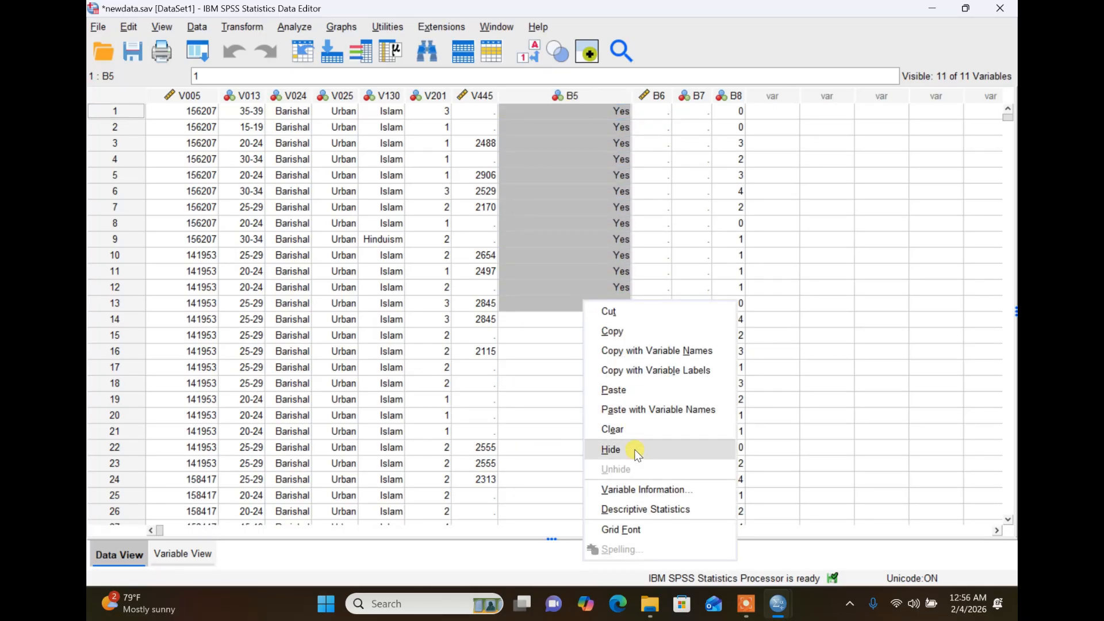
left_click(613, 429)
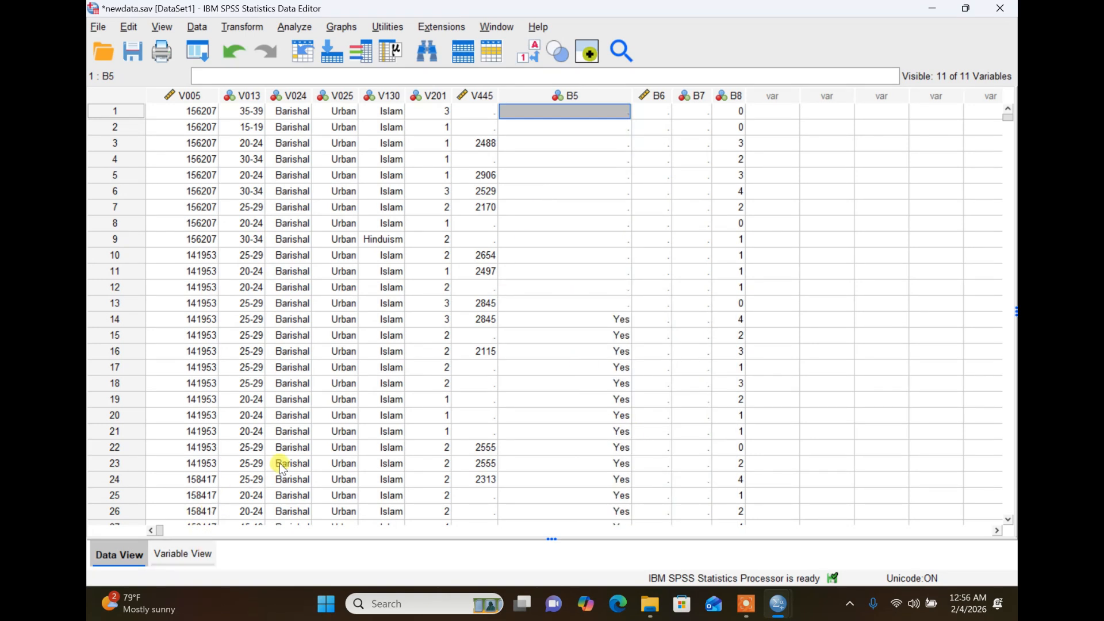
key("ctrl+s")
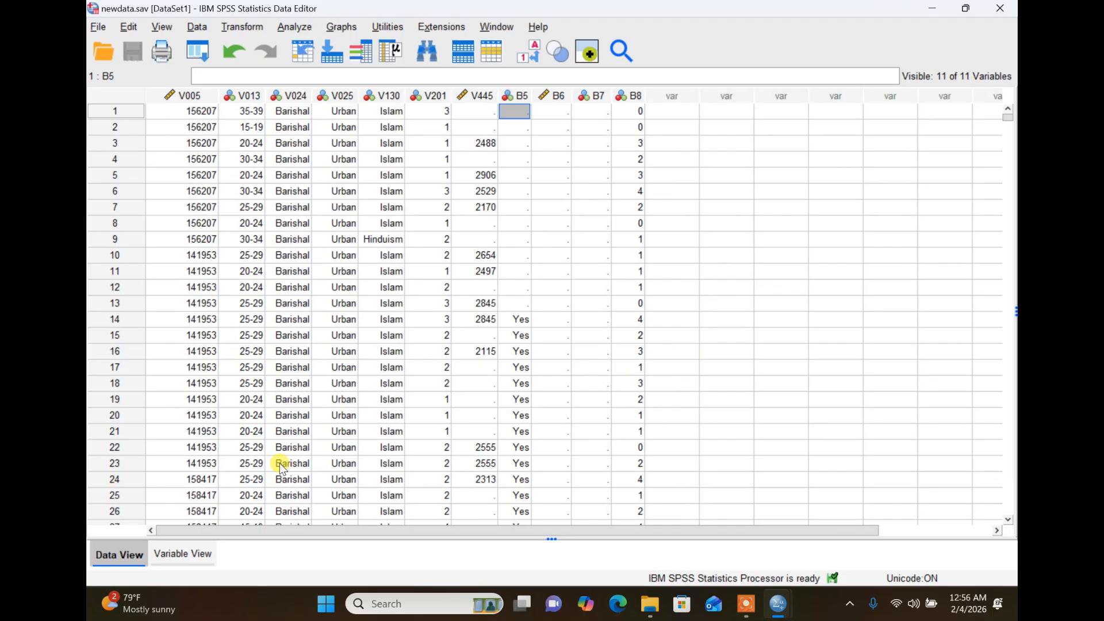
- Produce descriptive statistics for B5 again to check its missing cases, and return to the B5 values in the case data
left_click(173, 554)
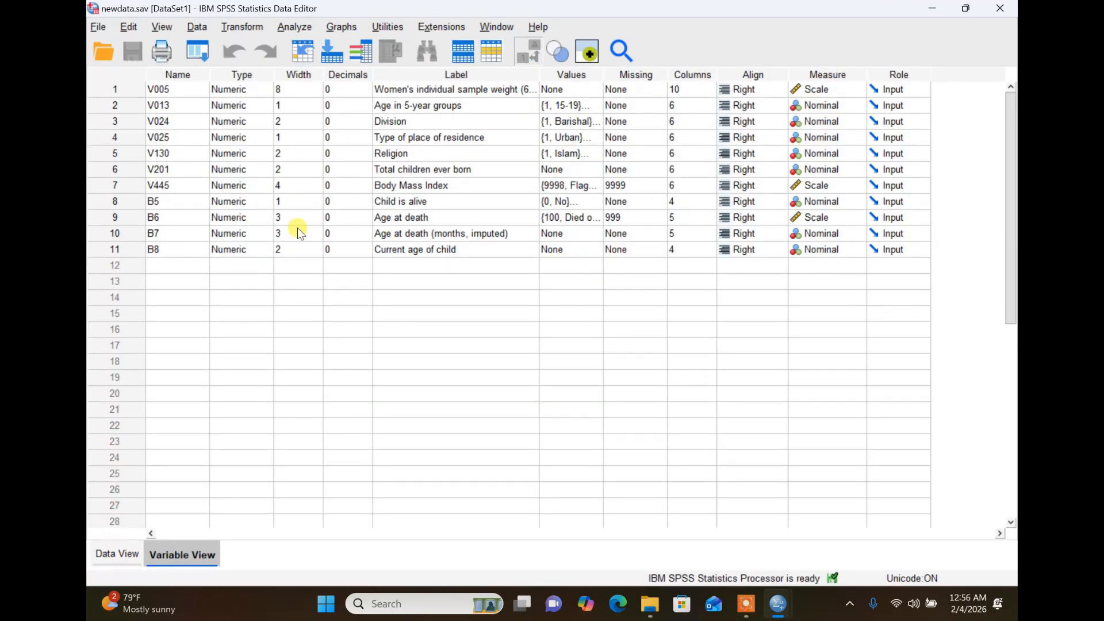
left_click(131, 218)
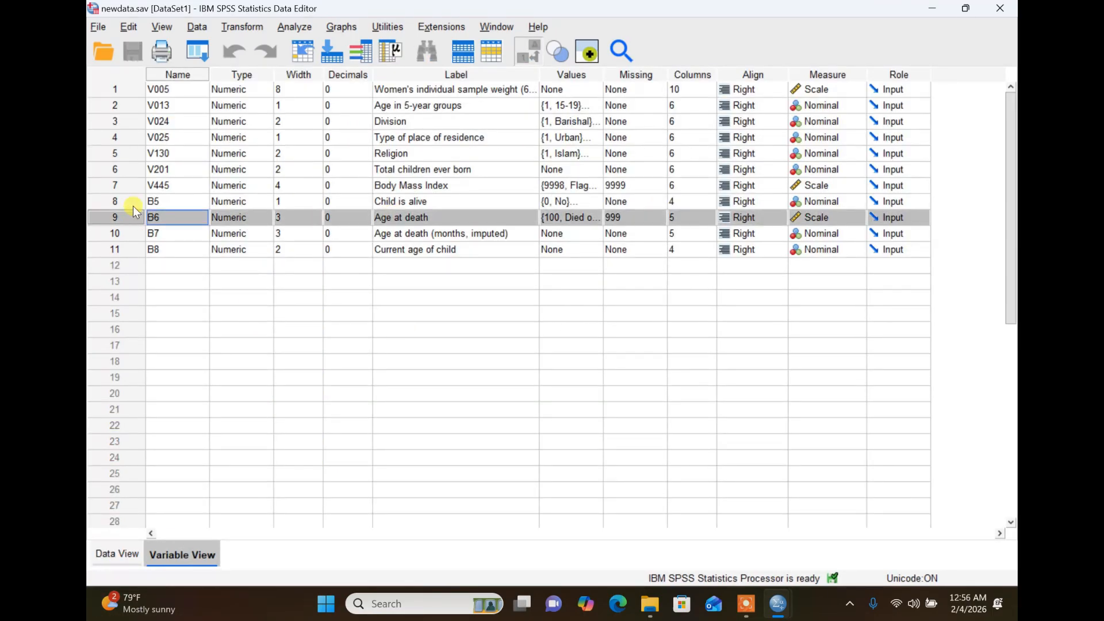
left_click(133, 202)
right_click(133, 203)
left_click(212, 333)
left_click(381, 312)
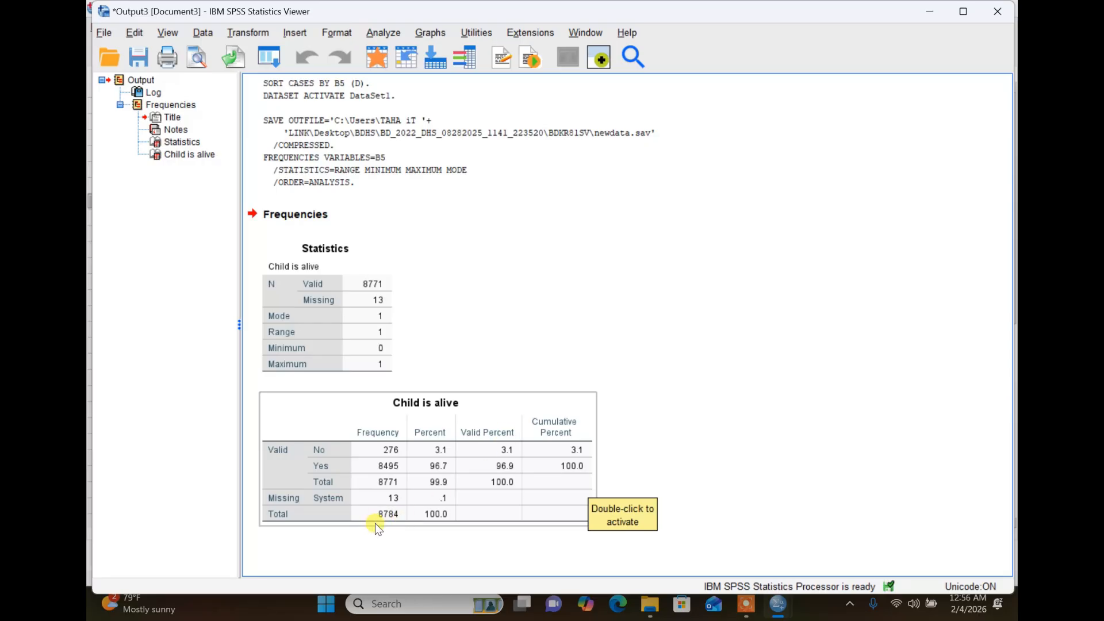
left_click(930, 12)
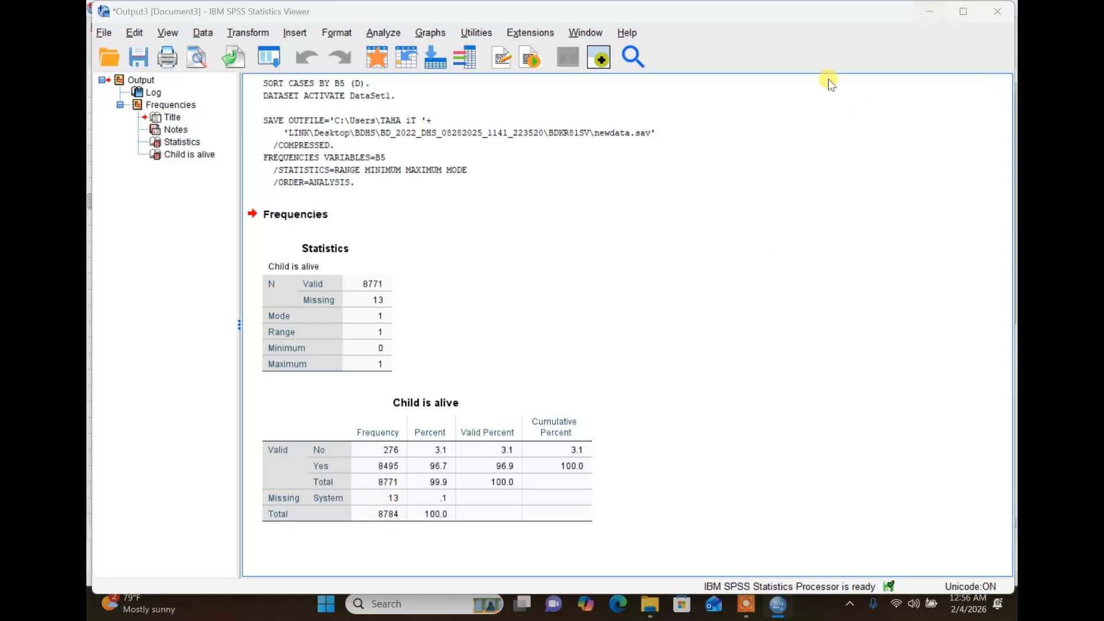
double_click(138, 203)
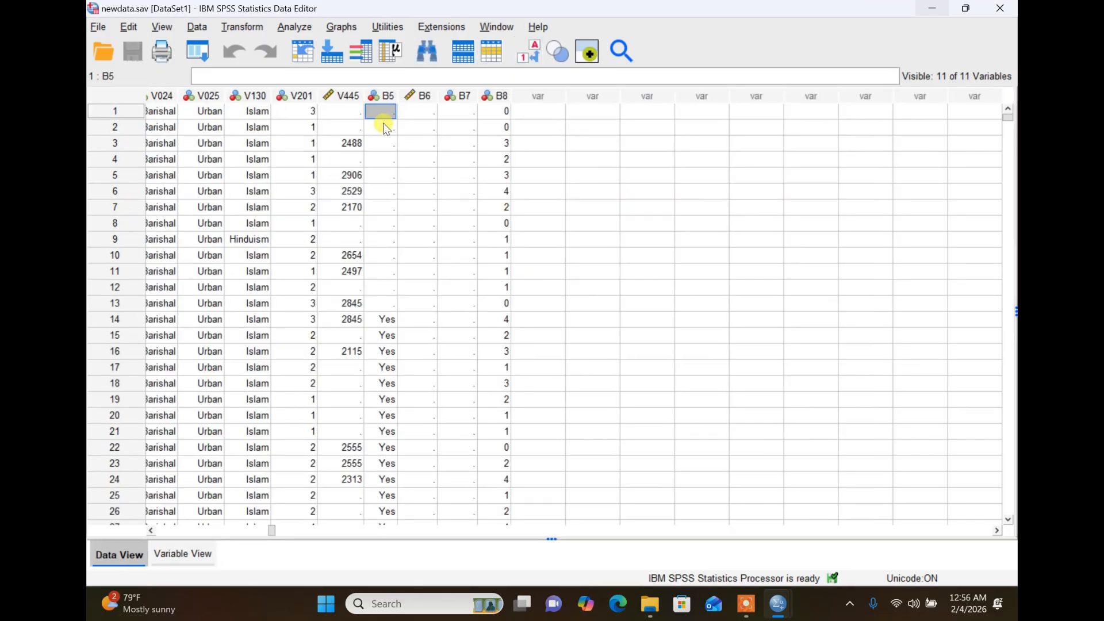
- Select cases 1 to 13 in the case data, check them against the missing entries in the B5 frequency table, and return to the variable list
left_click_drag(115, 111, 132, 303)
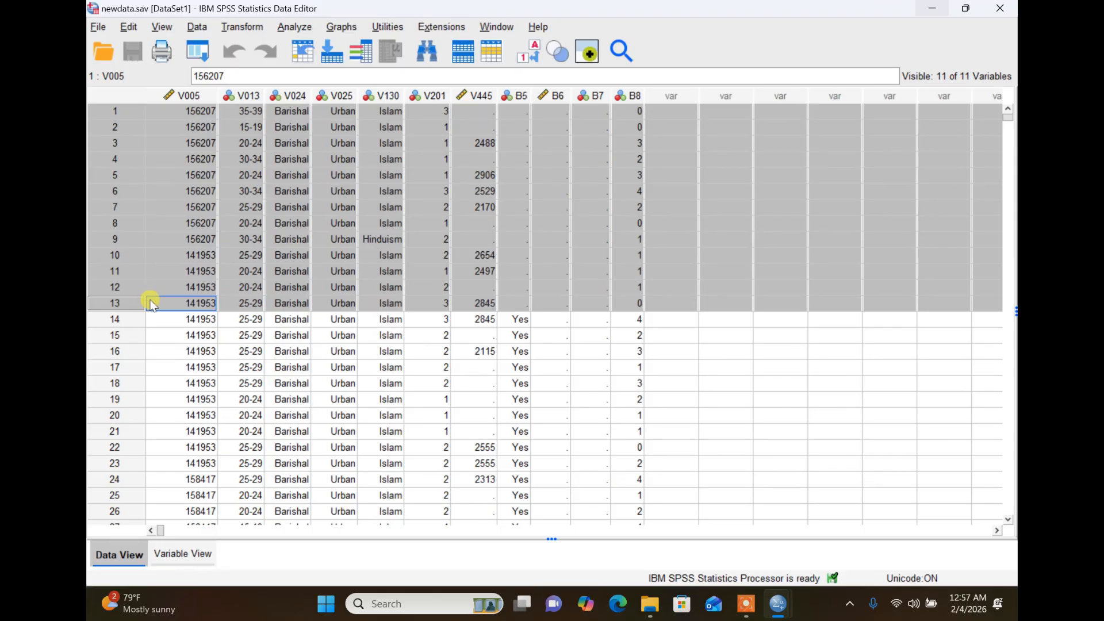
left_click(778, 604)
left_click(848, 529)
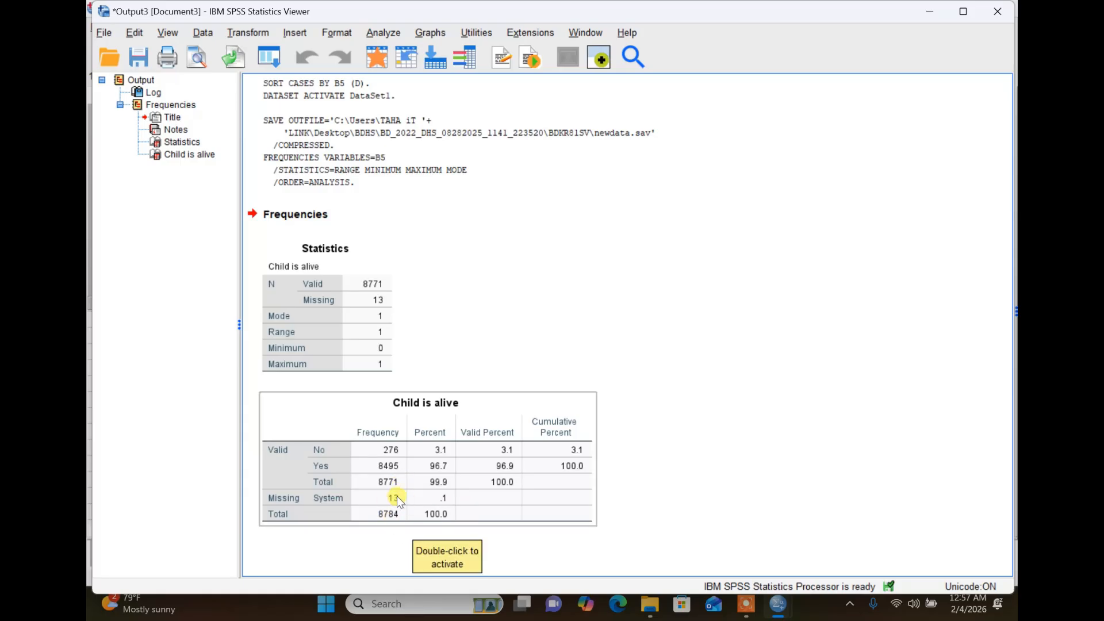
left_click(930, 12)
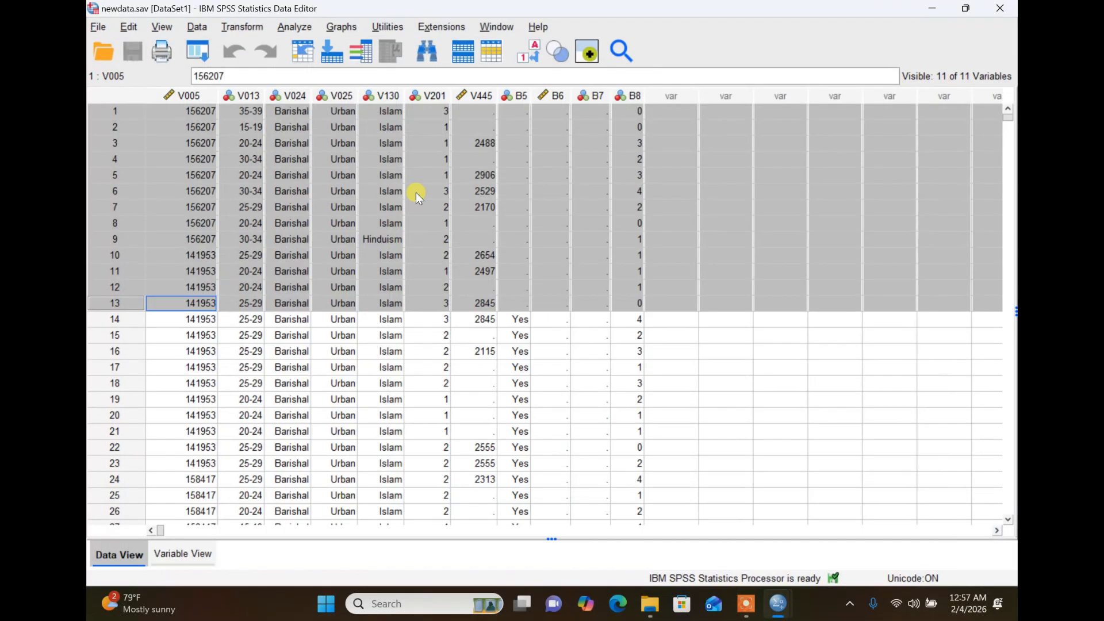
left_click(183, 553)
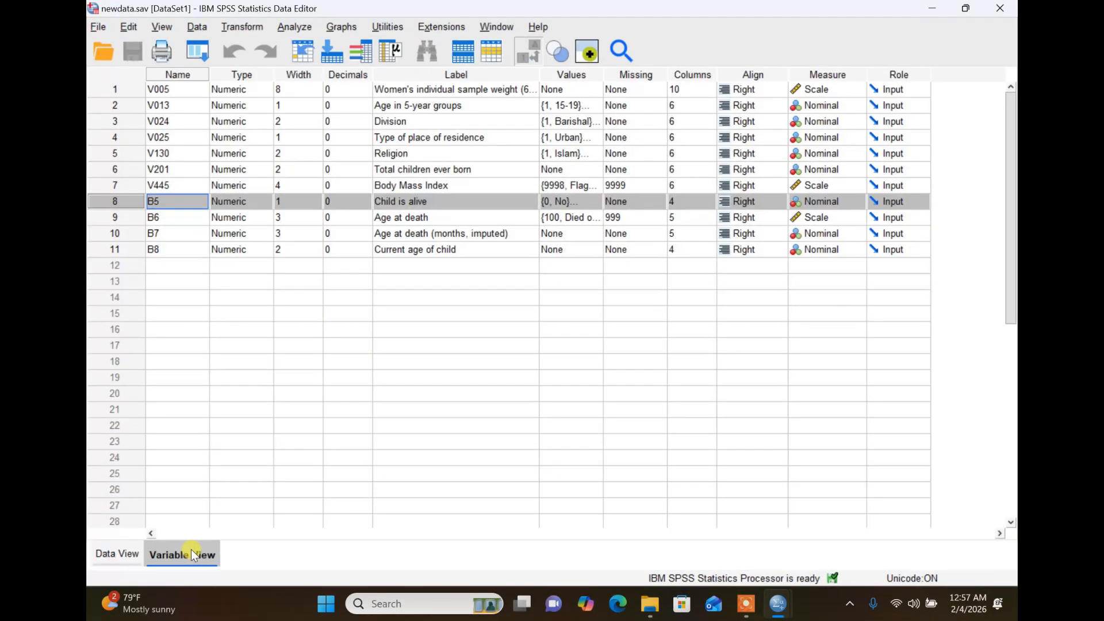
- Minimize the data window, start Google Chrome, search the web for "ch" and open ChatGPT from the results
left_click(928, 12)
left_click(929, 12)
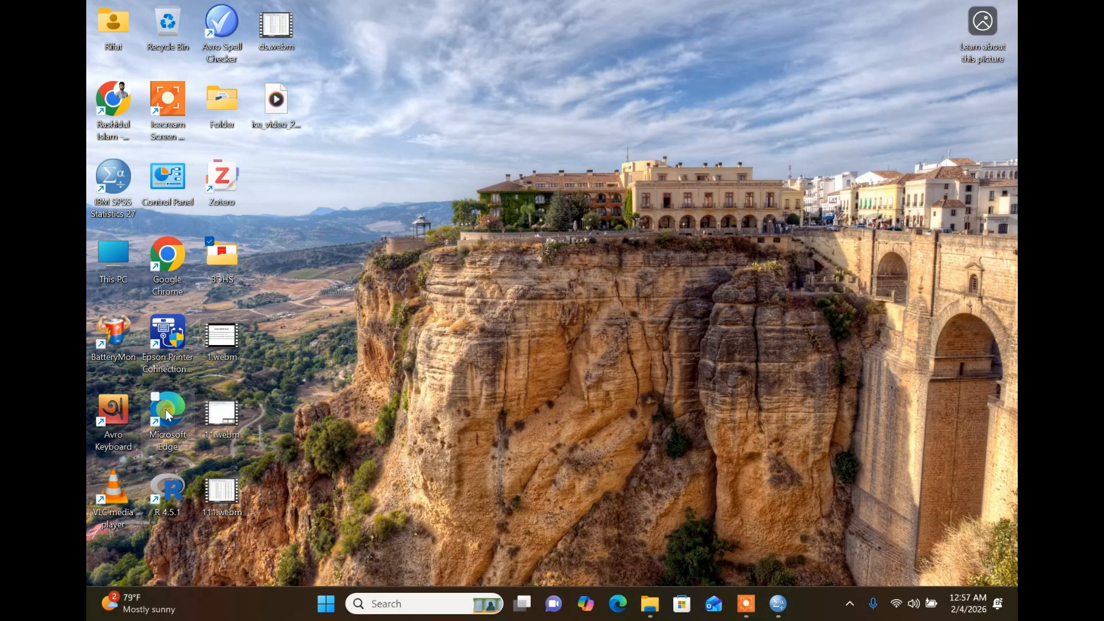
double_click(168, 257)
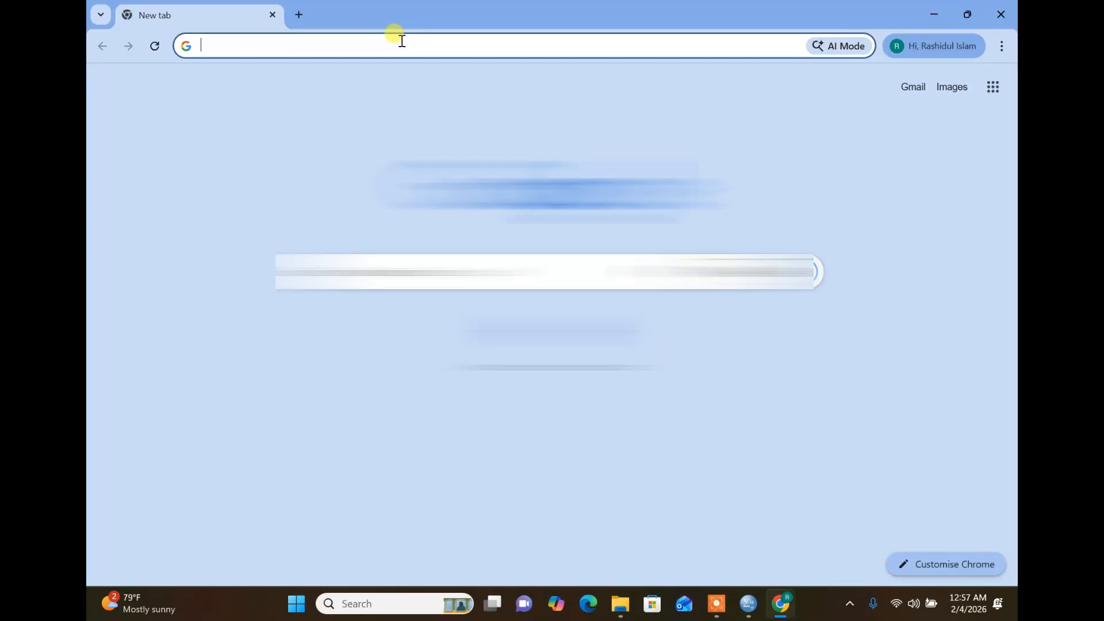
type("ch")
key("Return")
left_click(402, 45)
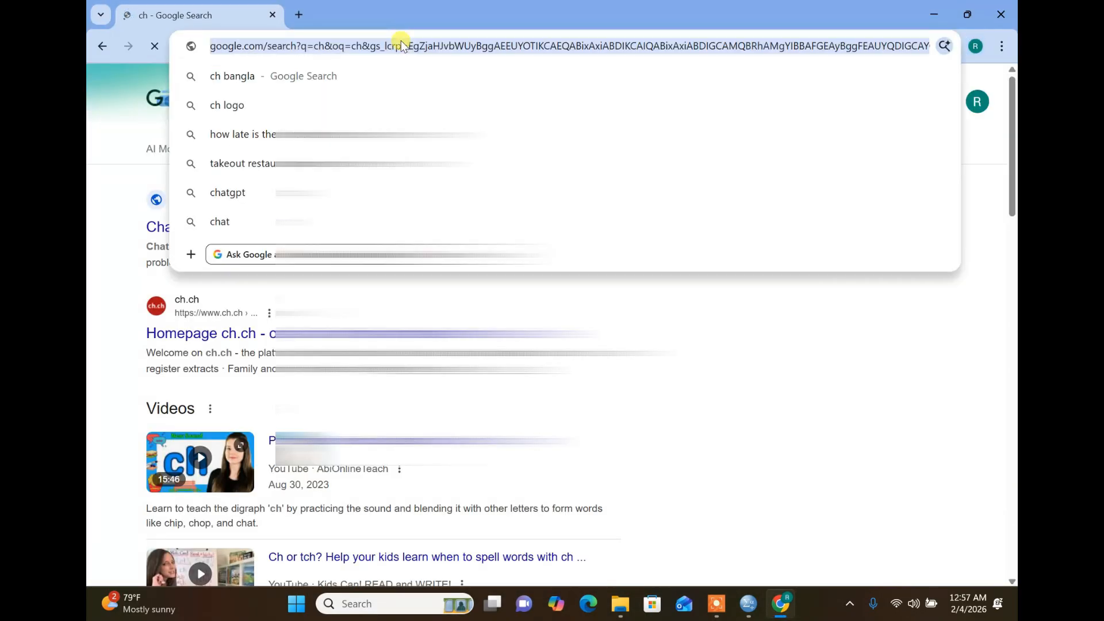
left_click(145, 225)
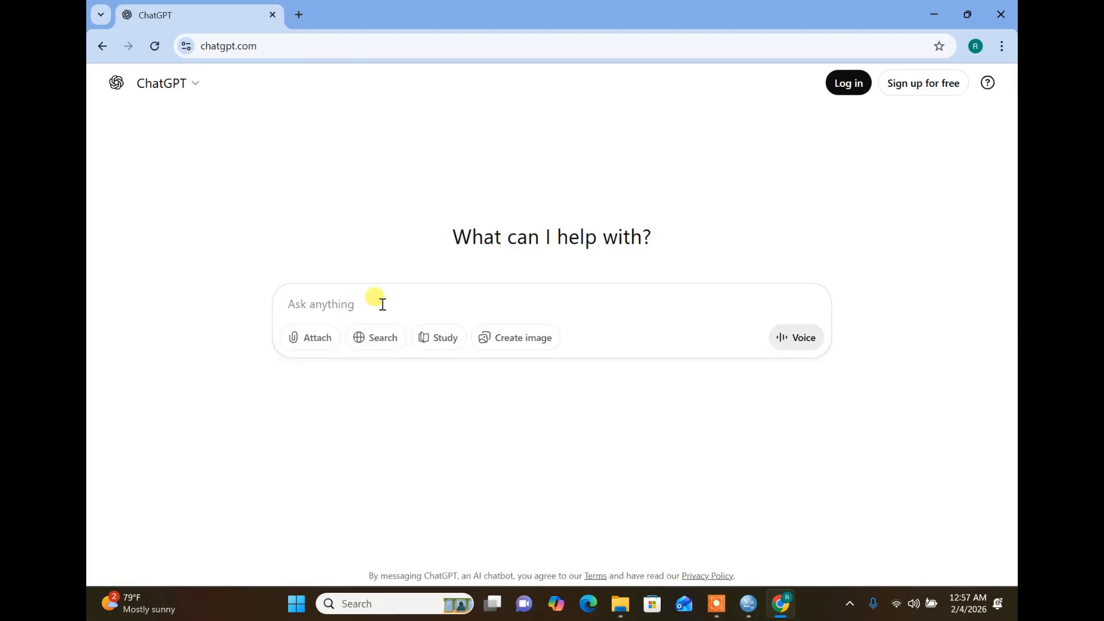
- Begin a ChatGPT prompt with "give me spss syntax for" and append the variable name B5 copied from the SPSS variable list
type("give ")
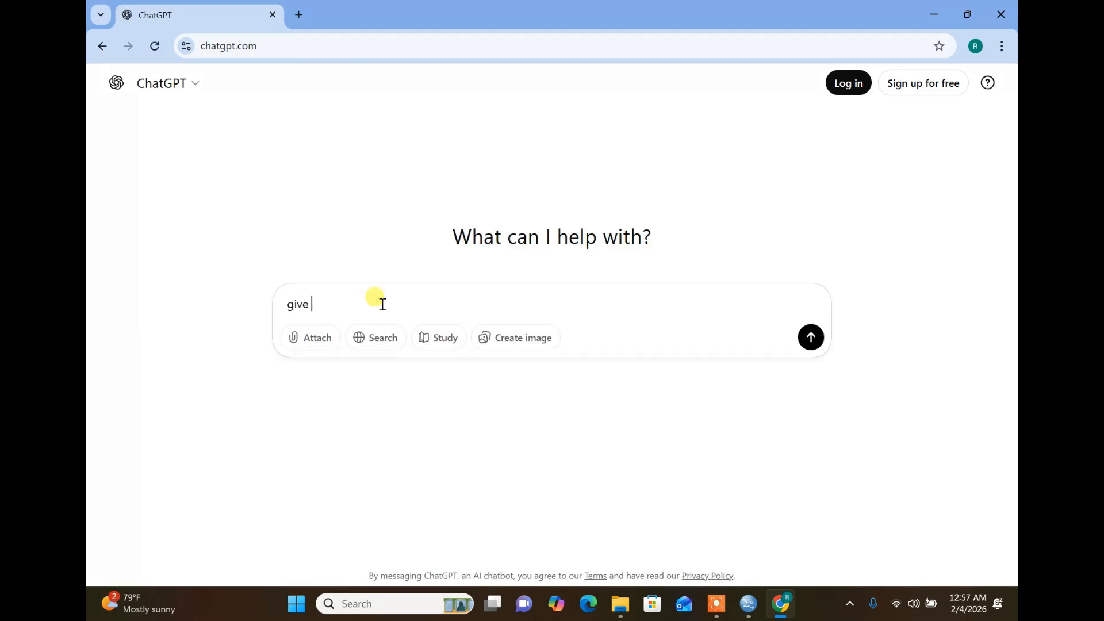
type("me spss syntax for")
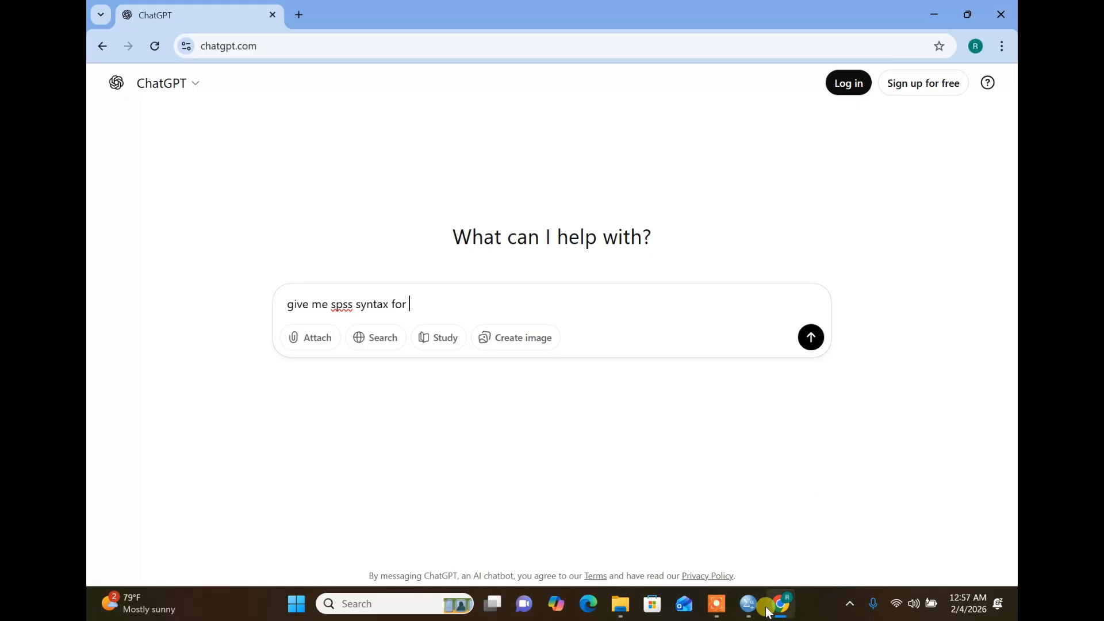
mouse_move(765, 610)
left_click(685, 537)
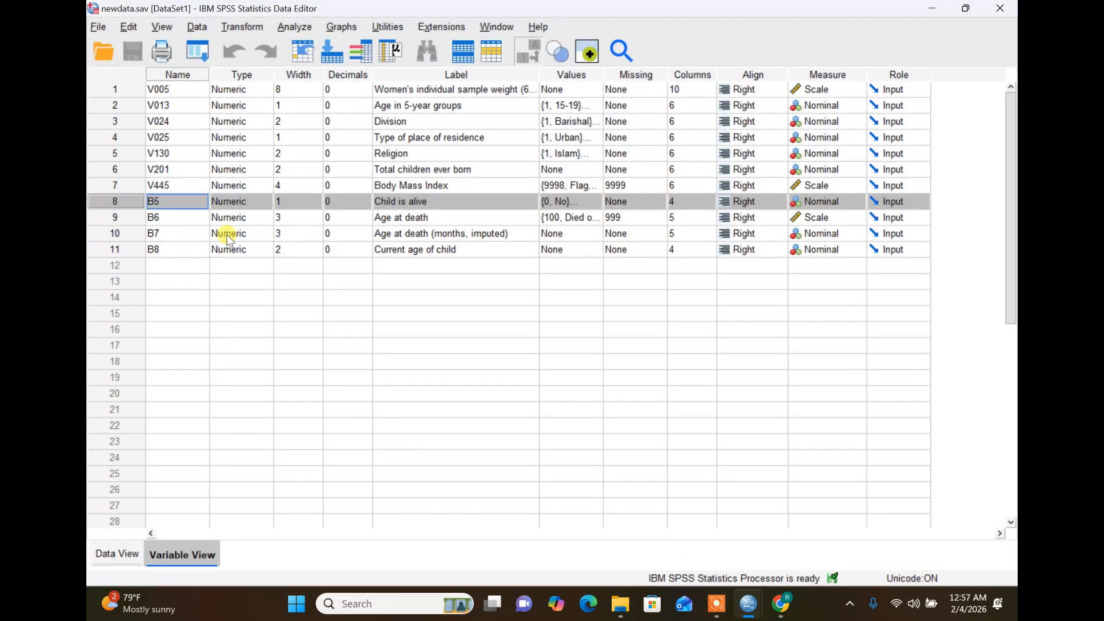
left_click(174, 199)
double_click(163, 199)
double_click(164, 199)
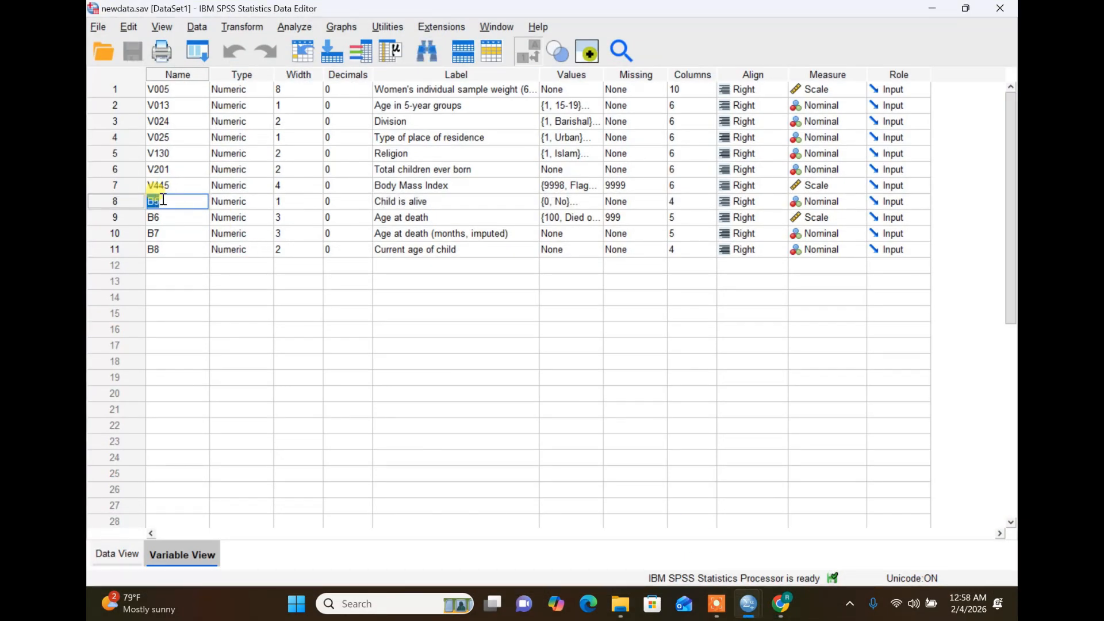
right_click(160, 203)
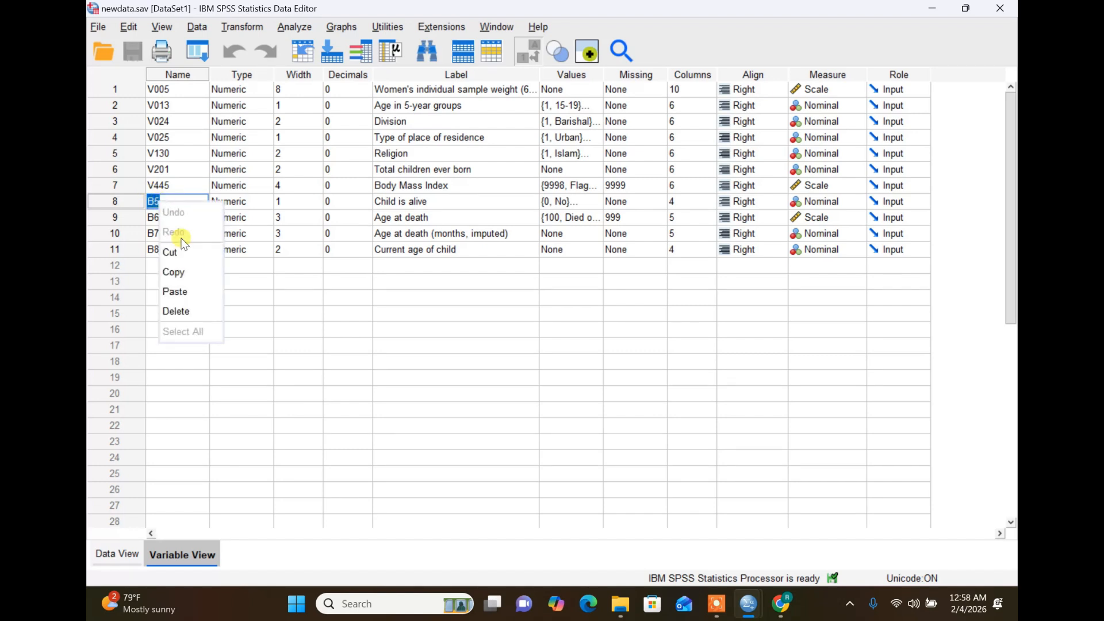
left_click(184, 267)
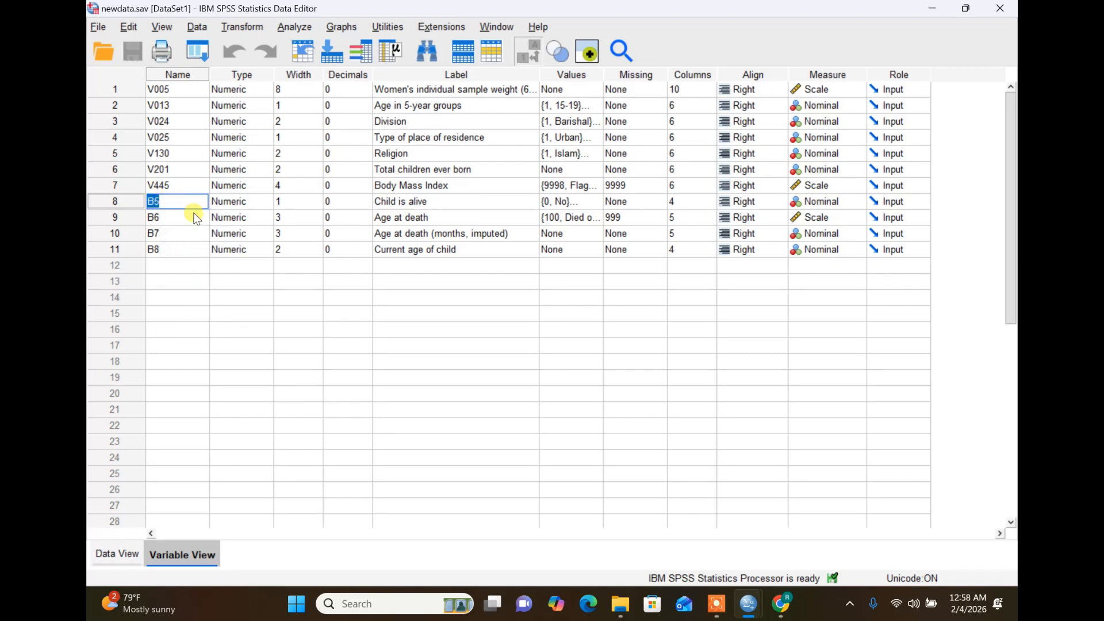
left_click(791, 602)
key("ctrl+v")
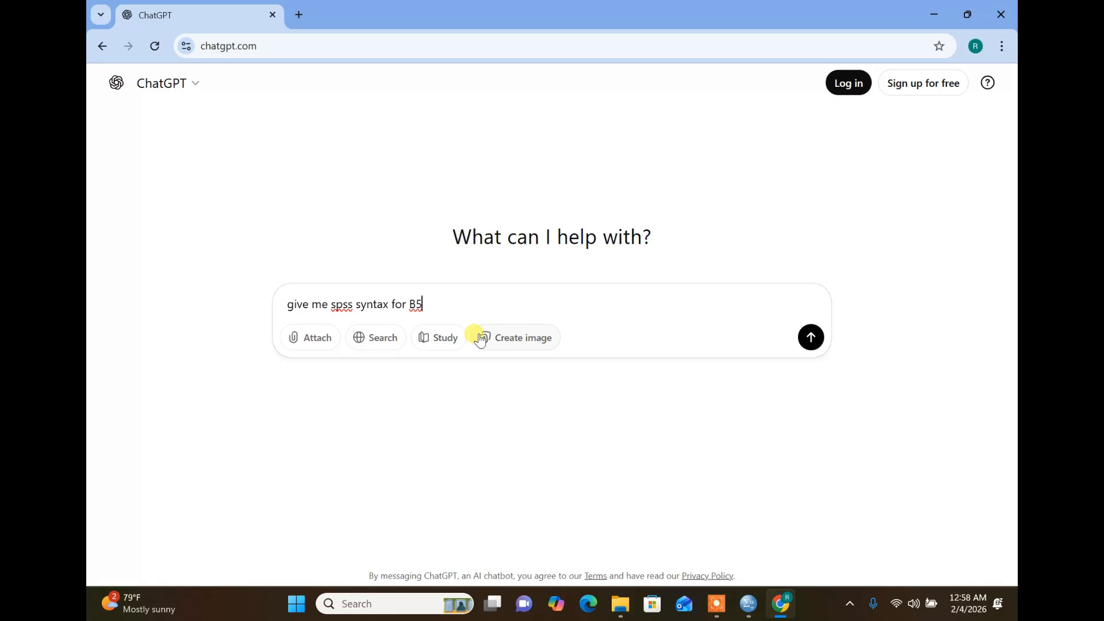
- Put B5 in quotation marks, complete the prompt with "variable.I want to delete those case which are missing in B5", and submit it
key("Left")
key("Left")
type("\"\" varab")
key("BackSpace")
key("BackSpace")
type("iable")
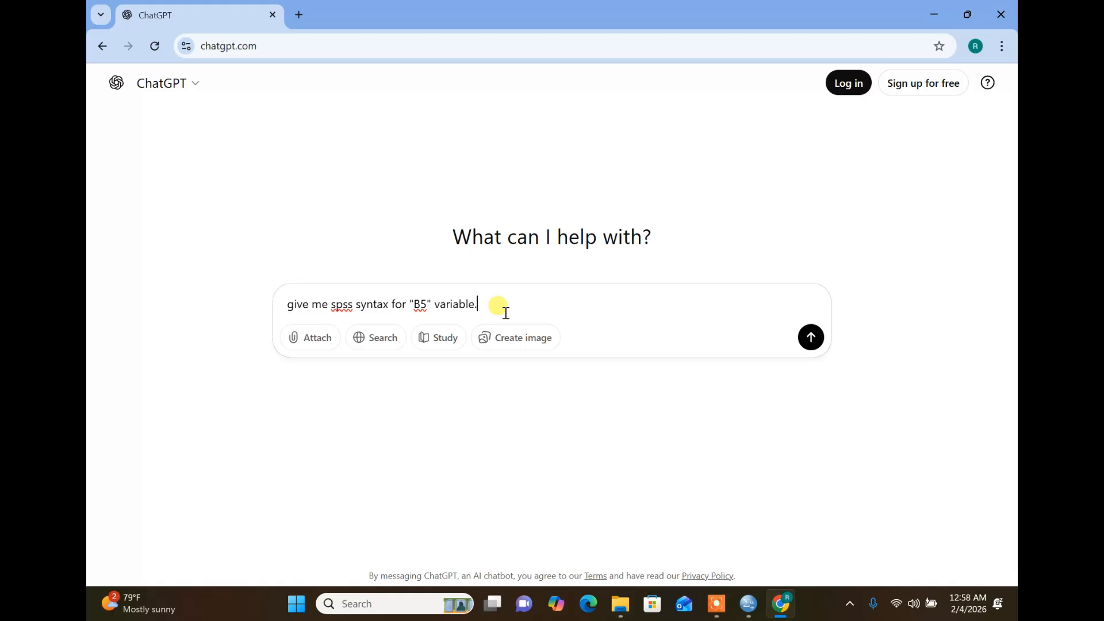
type(".I want to delete those case whi")
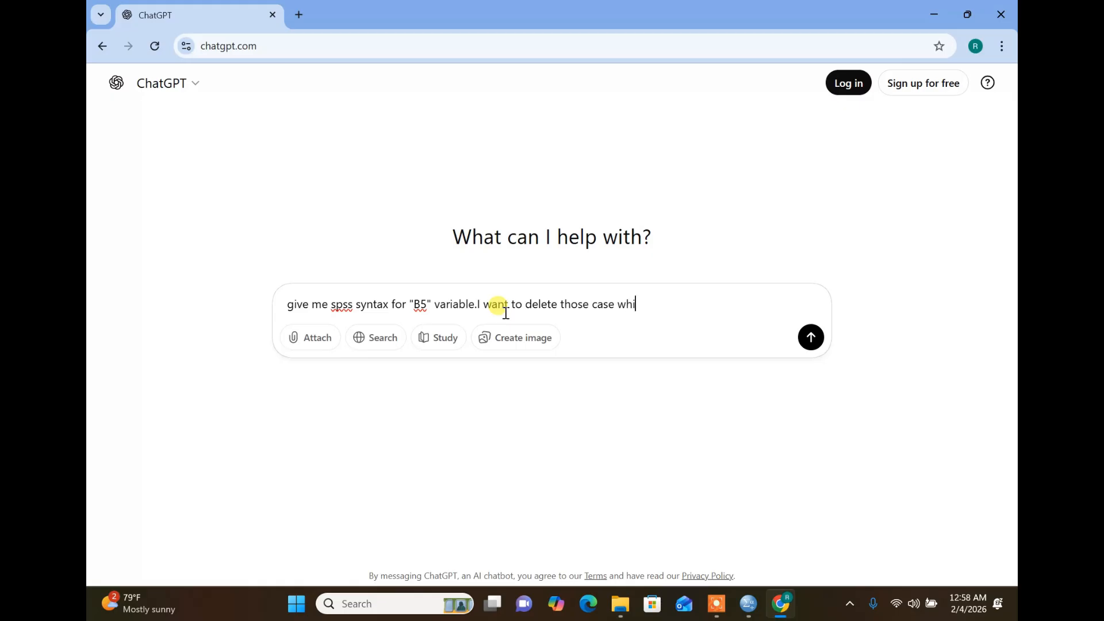
type("ch are missing in B5")
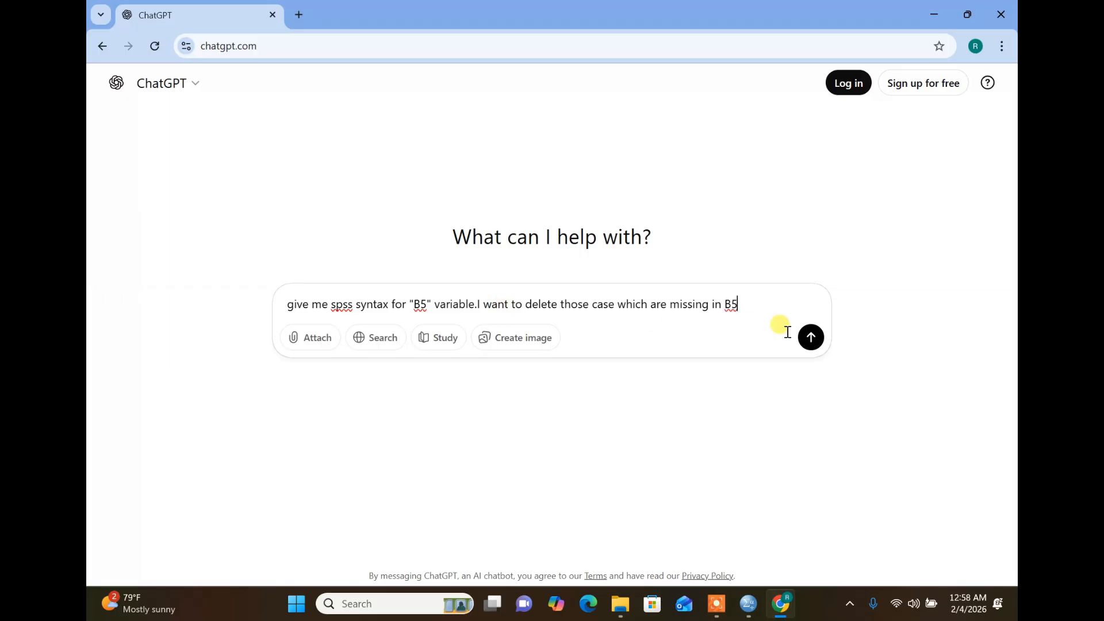
left_click(811, 336)
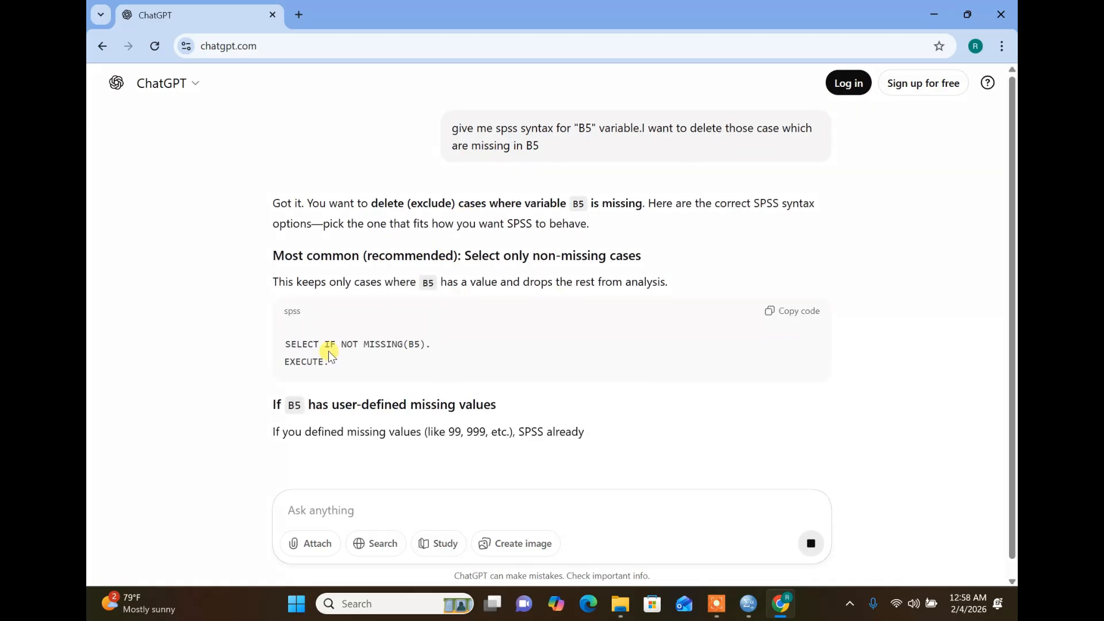
- Copy the recommended code SELECT IF NOT MISSING(B5). EXECUTE. from the reply and paste it into a new SPSS syntax file
scroll(377, 290, "down", 3)
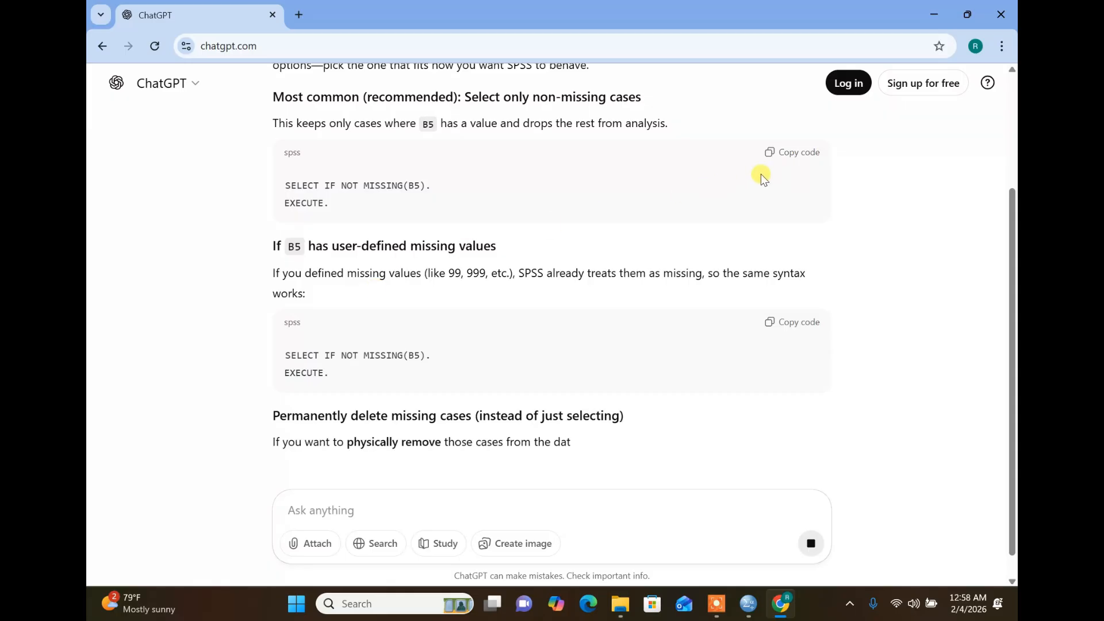
left_click(799, 153)
mouse_move(754, 607)
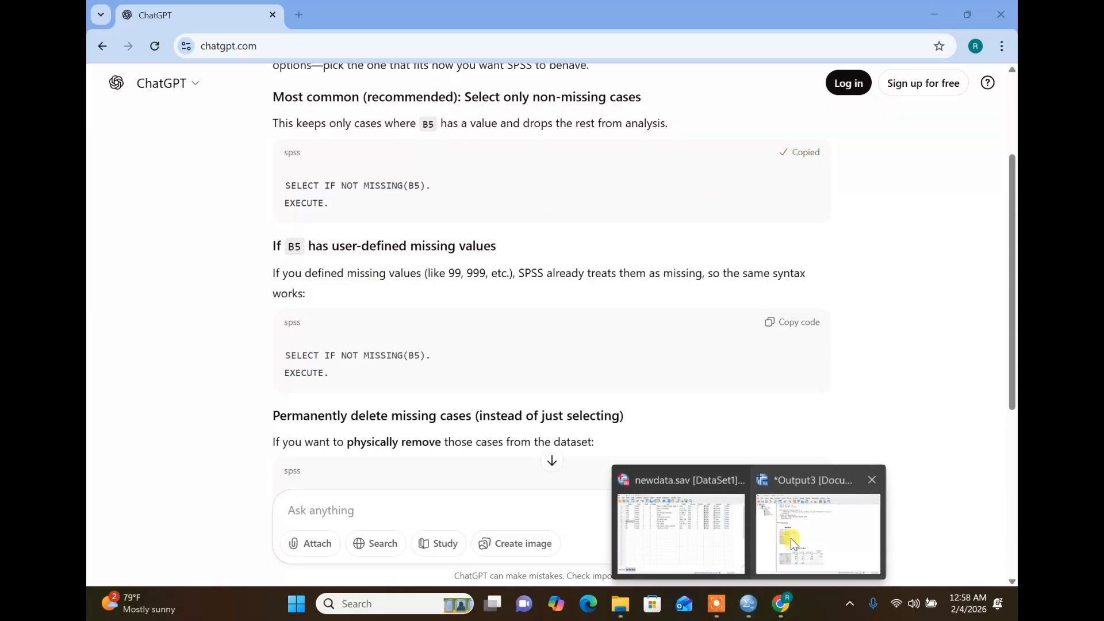
left_click(702, 534)
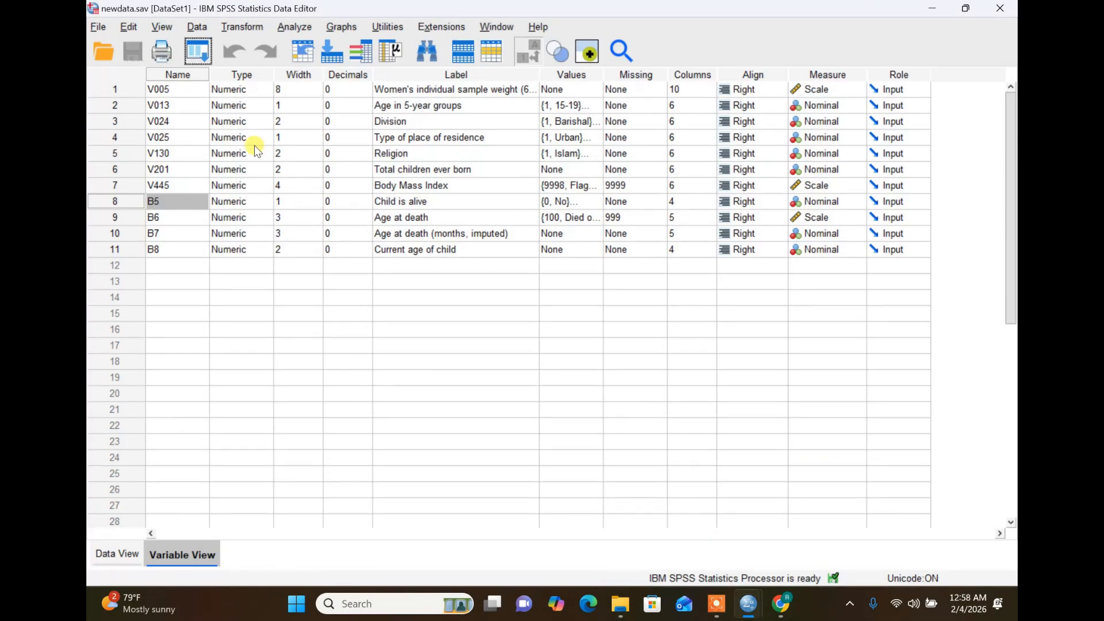
left_click(100, 27)
mouse_move(146, 49)
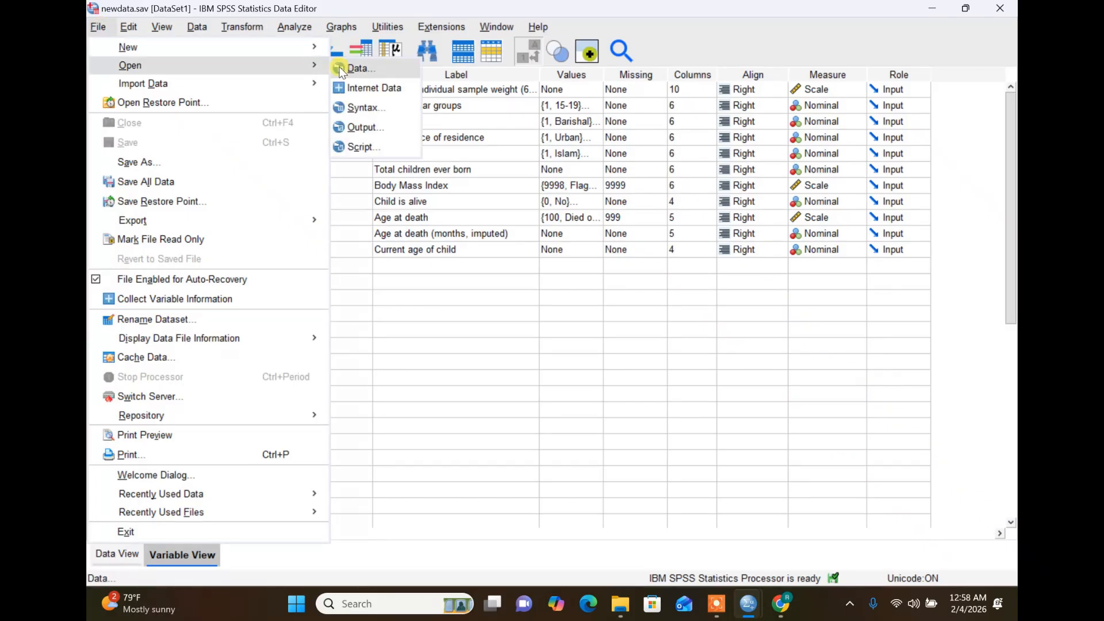
key("Return")
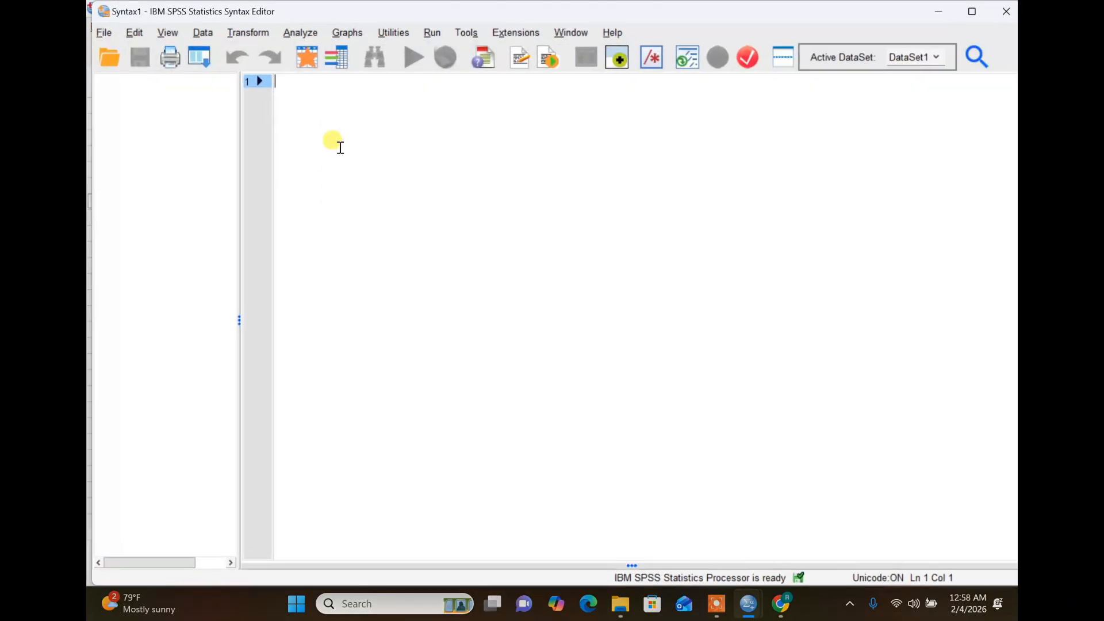
key("ctrl+v")
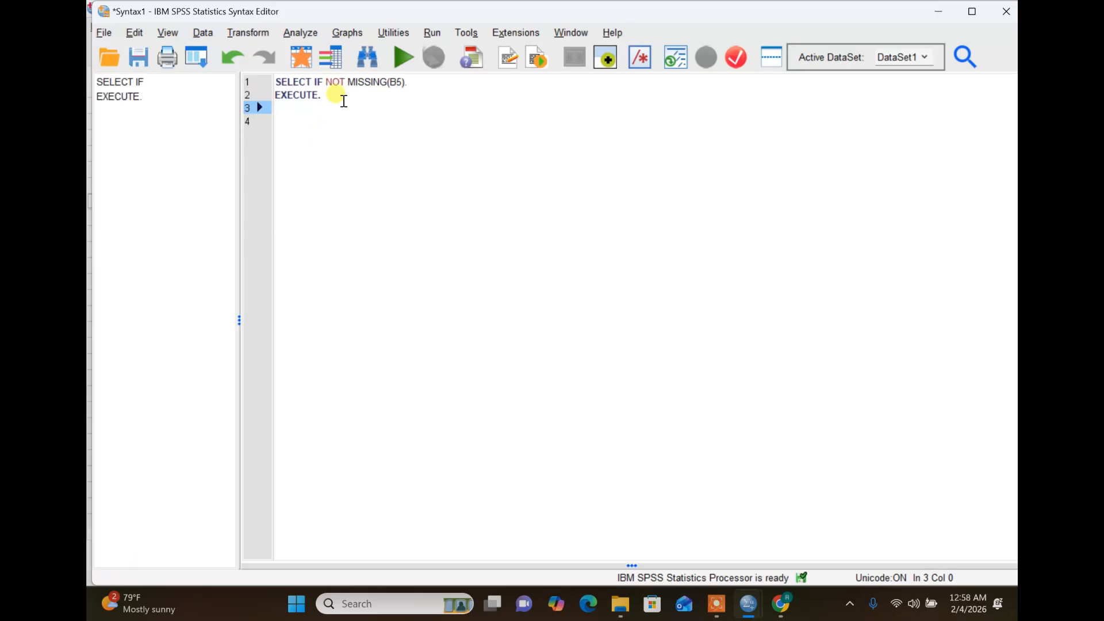
- Run both lines of the pasted syntax, minimize the syntax window, and check the logged commands in the output
left_click_drag(340, 100, 321, 67)
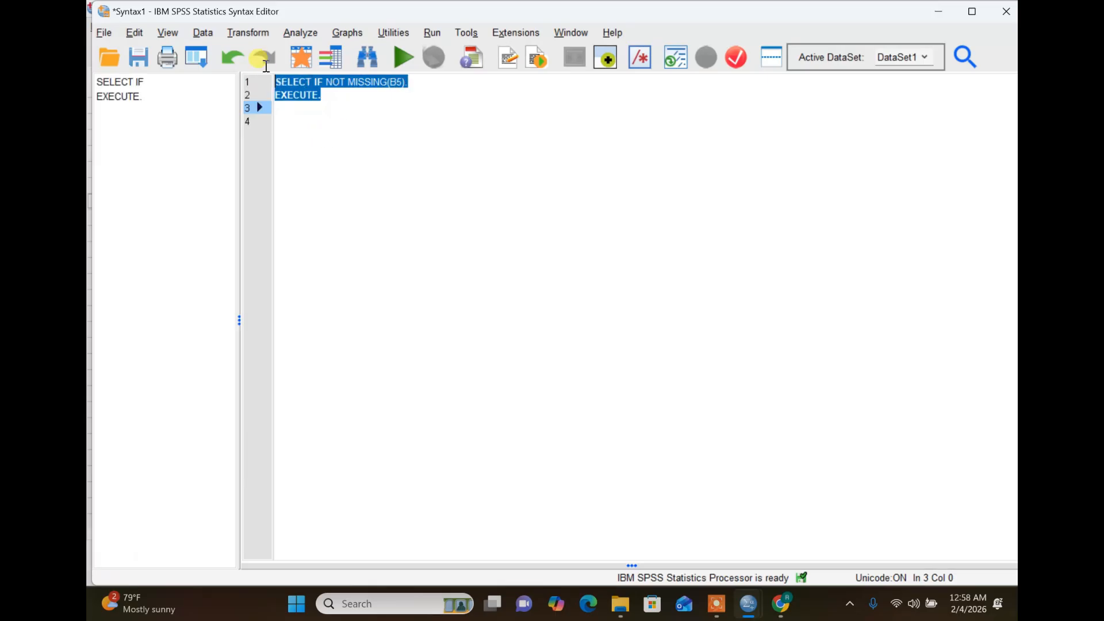
left_click(412, 57)
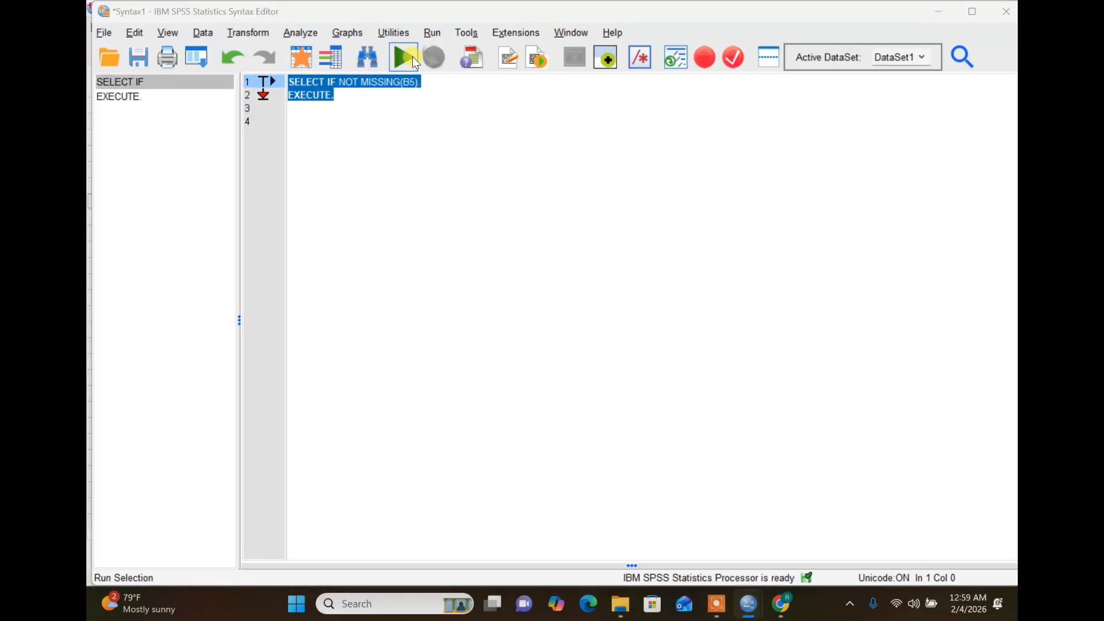
left_click(937, 11)
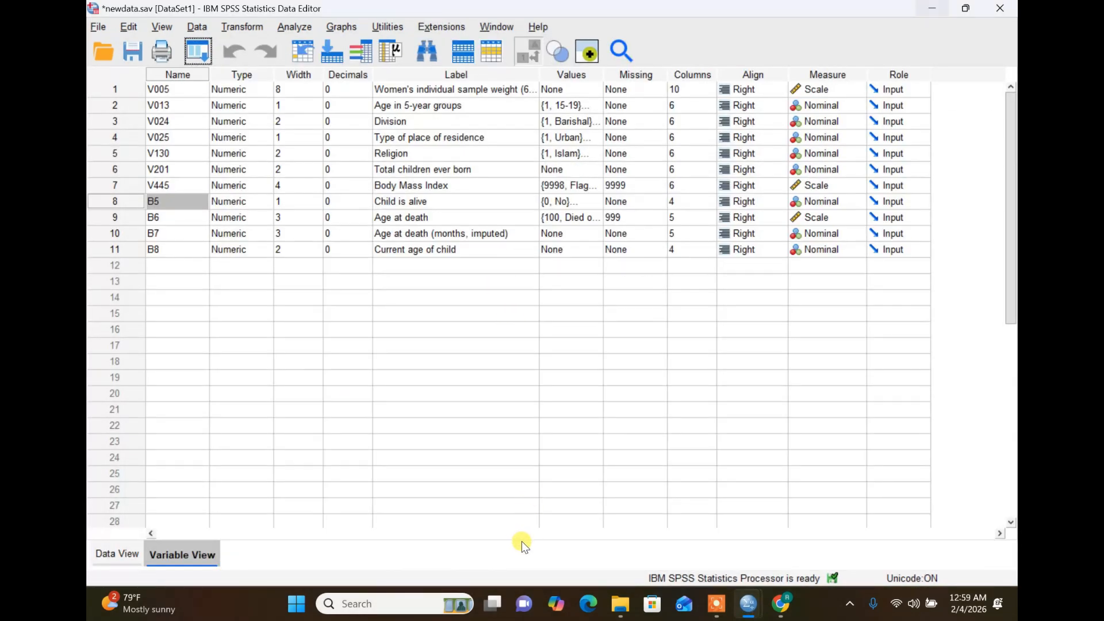
mouse_move(748, 603)
left_click(760, 529)
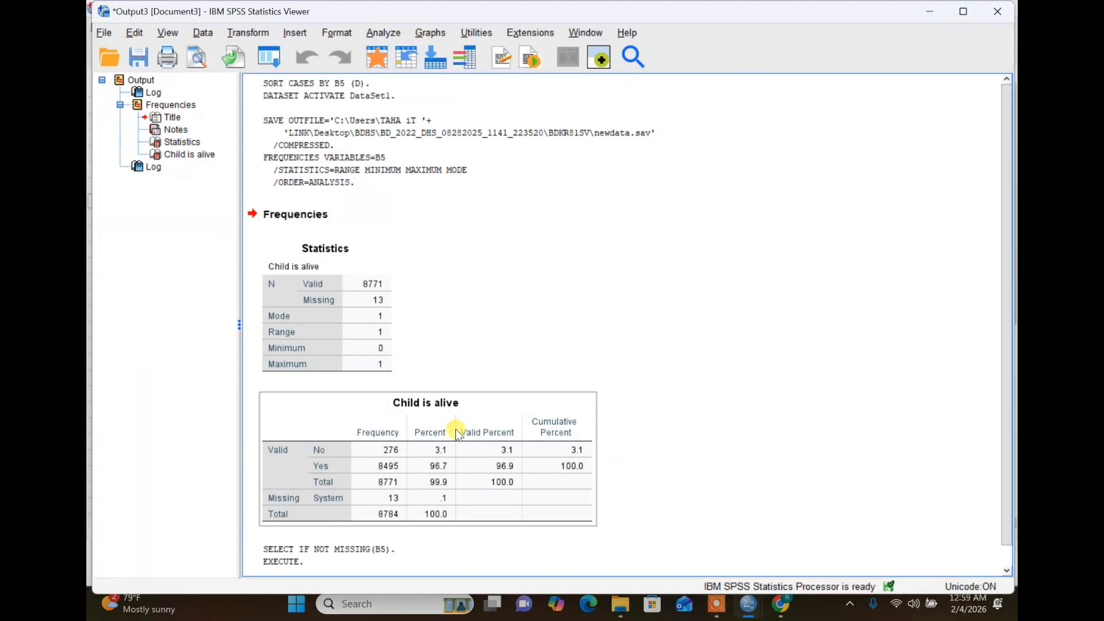
scroll(437, 449, "down", 1)
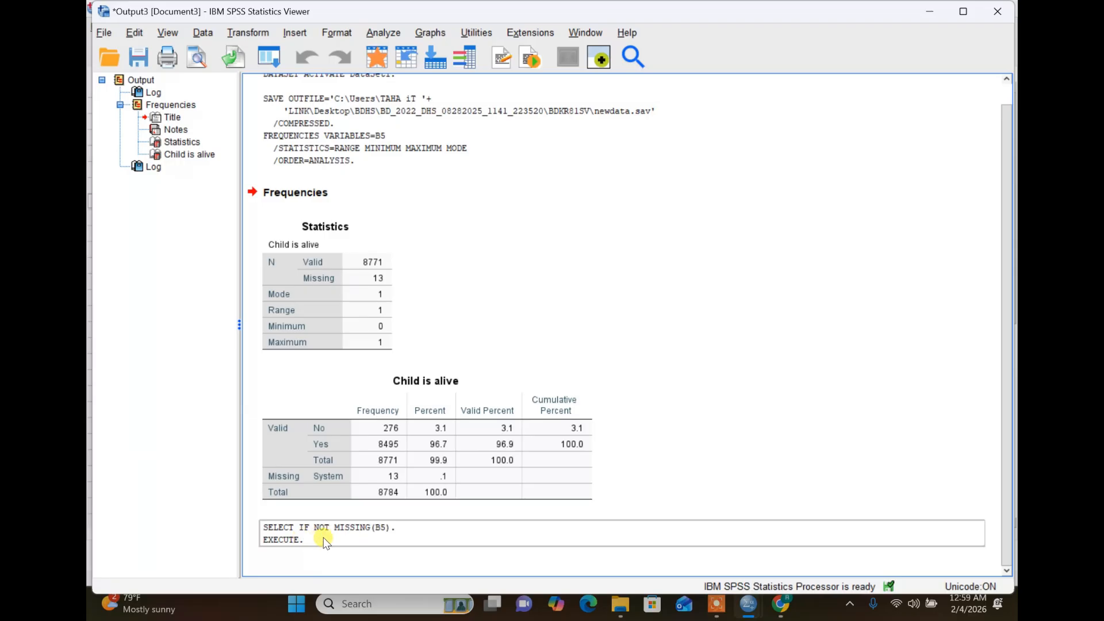
- Produce descriptive statistics for B5 (Child is alive) again and compare its tables from before and after the missing-case removal
mouse_move(749, 604)
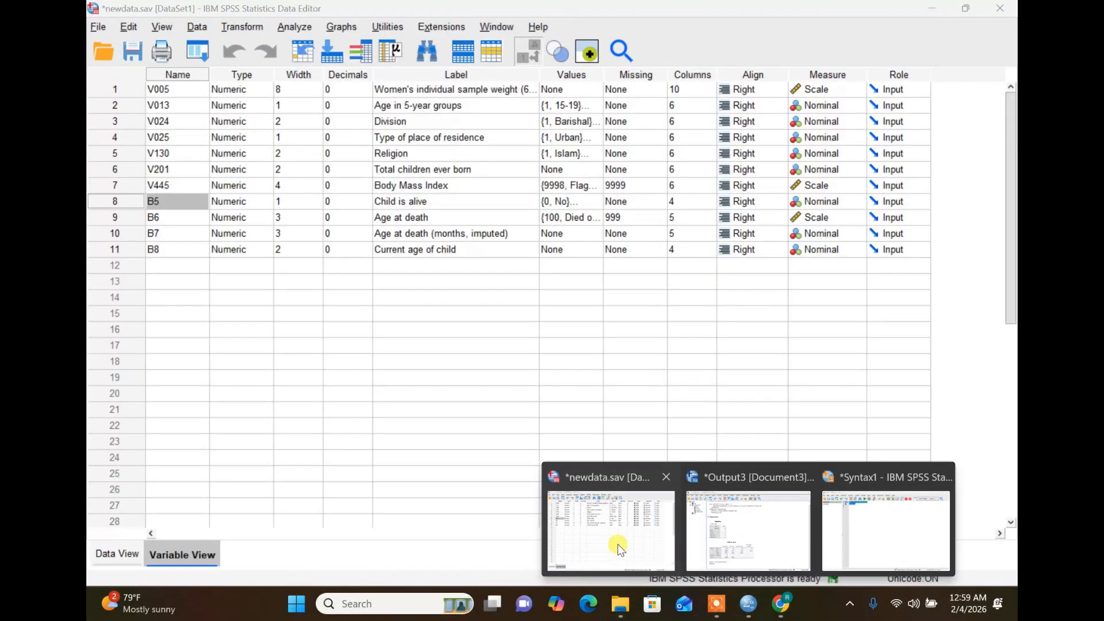
left_click(618, 544)
left_click(126, 202)
right_click(126, 203)
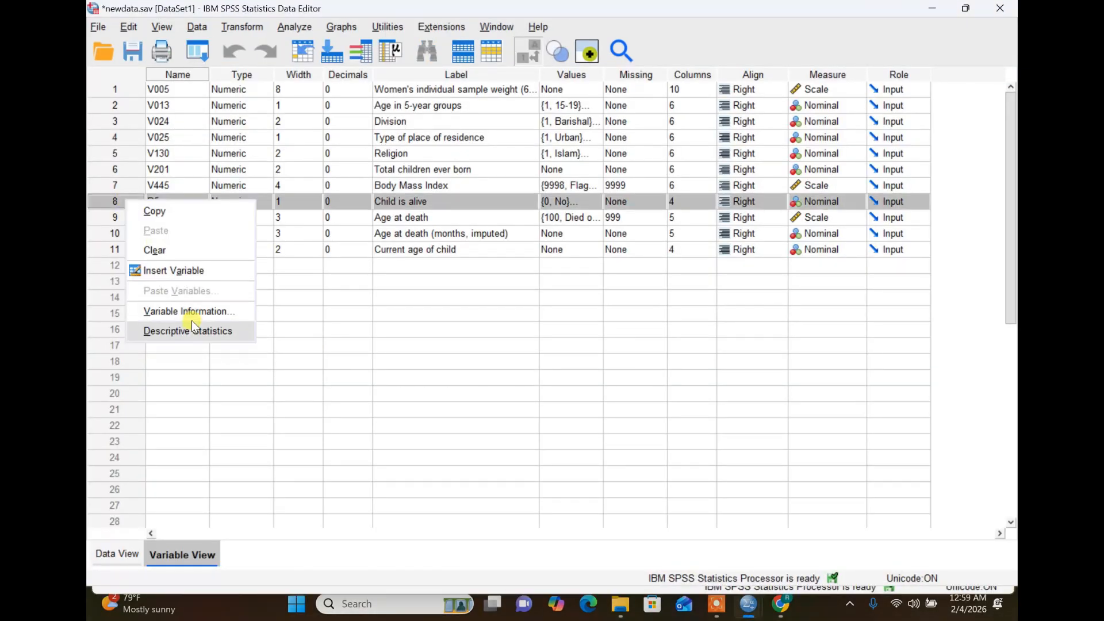
left_click(192, 327)
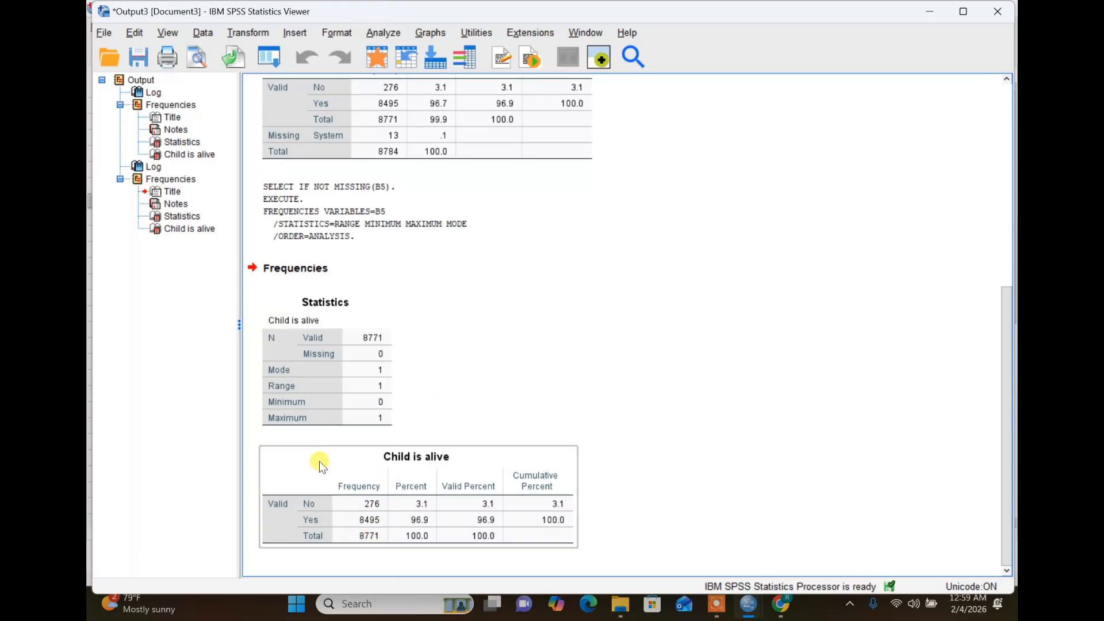
scroll(429, 374, "up", 3)
scroll(412, 267, "up", 4)
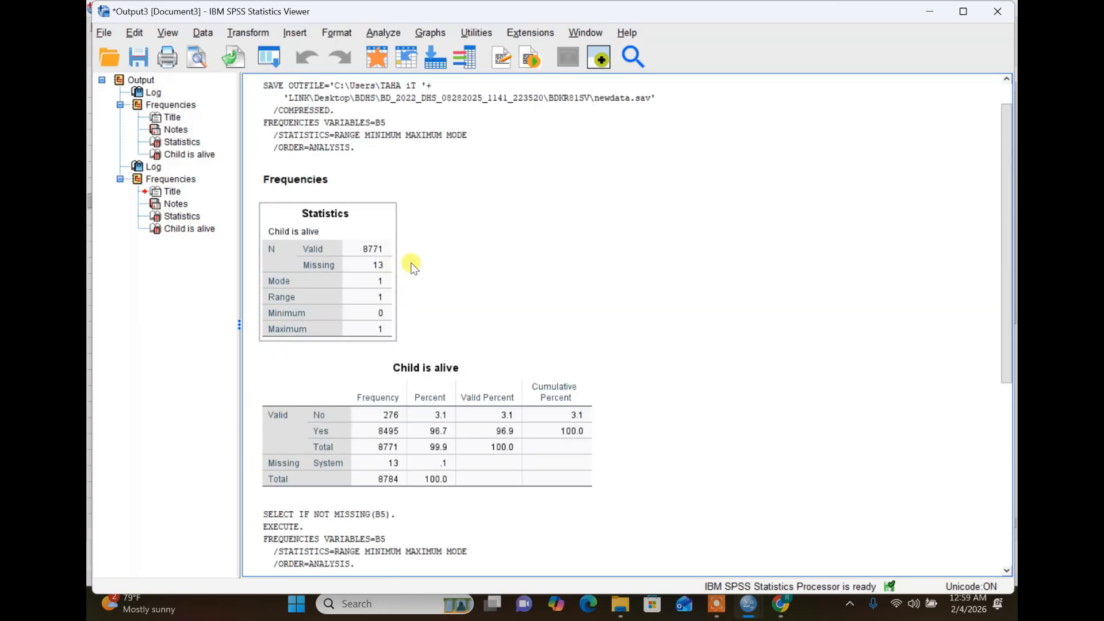
scroll(412, 267, "down", 4)
left_click(434, 302)
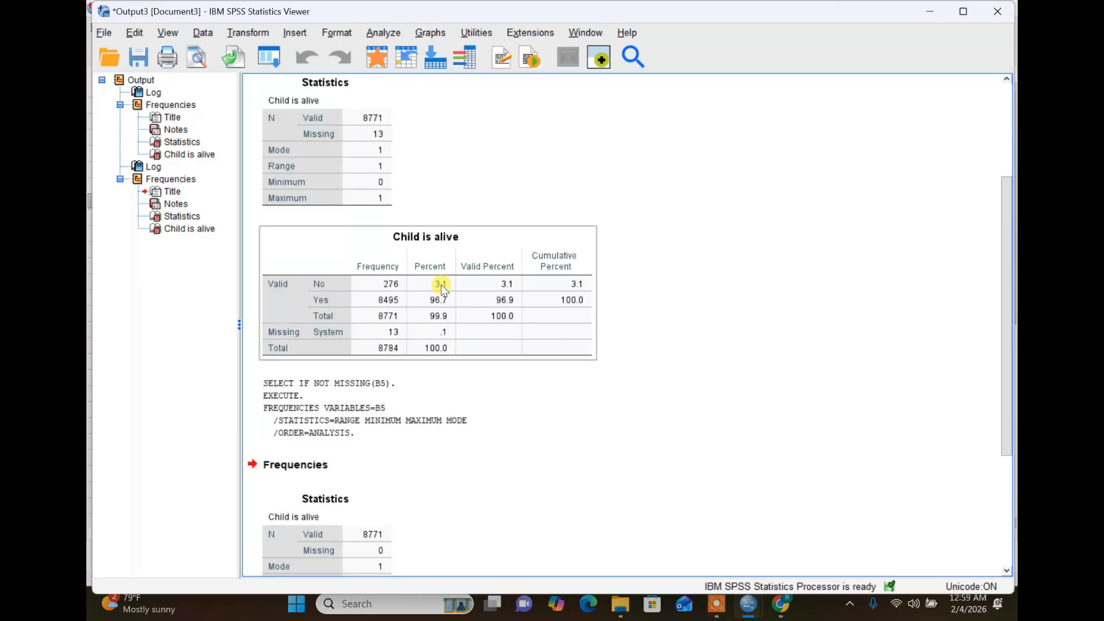
- Check the latest Child is alive frequency table in the output, and save newdata.sav along with all open data
scroll(431, 295, "down", 6)
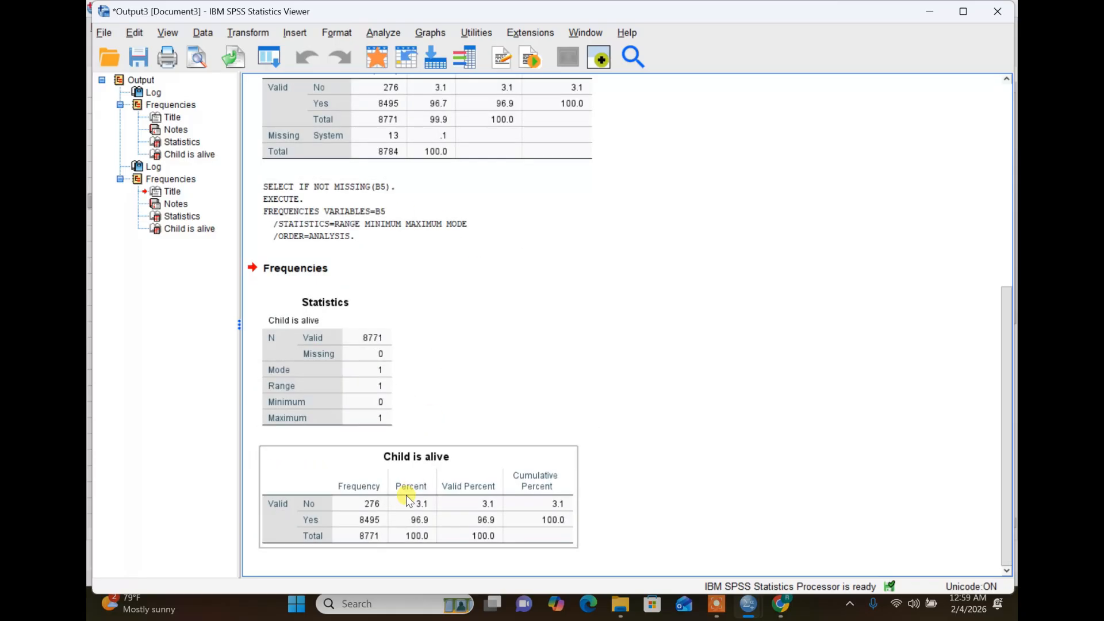
left_click(711, 555)
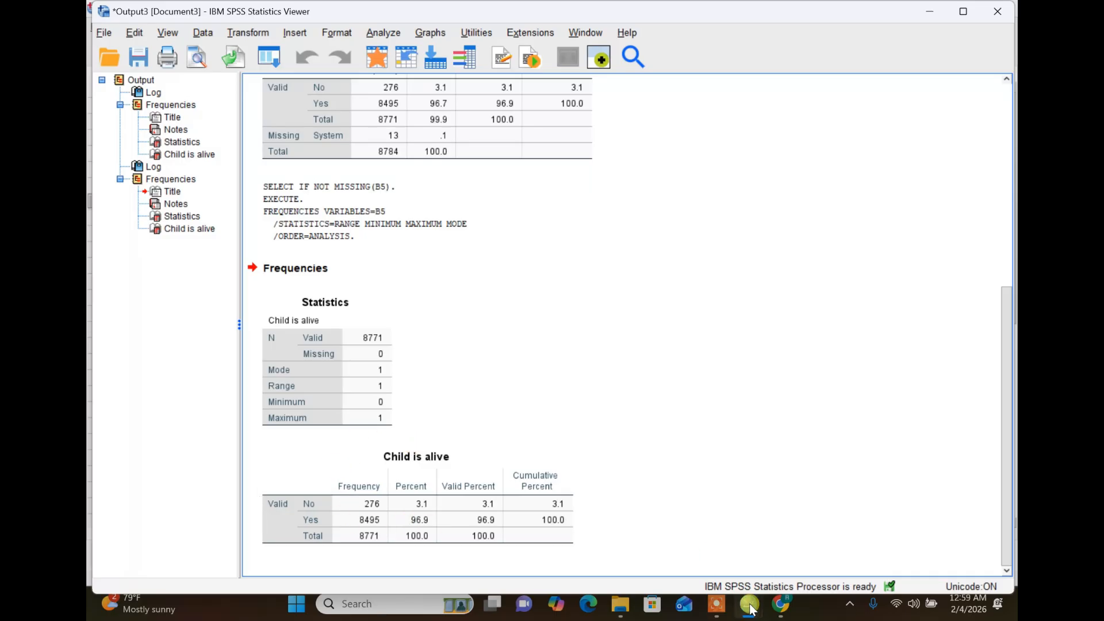
mouse_move(750, 608)
left_click(620, 540)
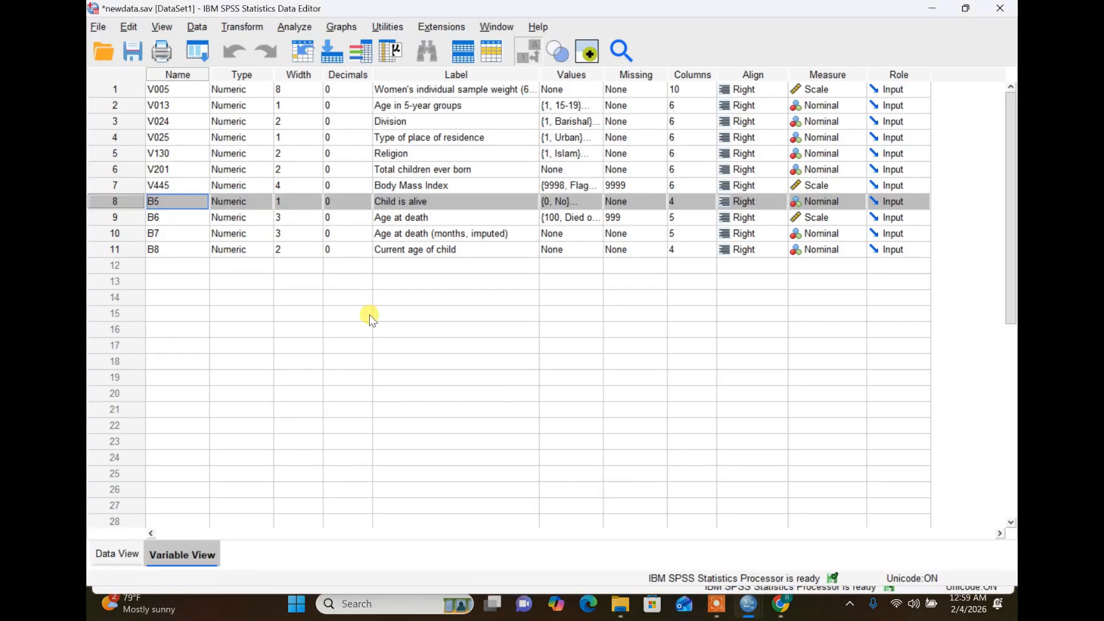
key("ctrl+s")
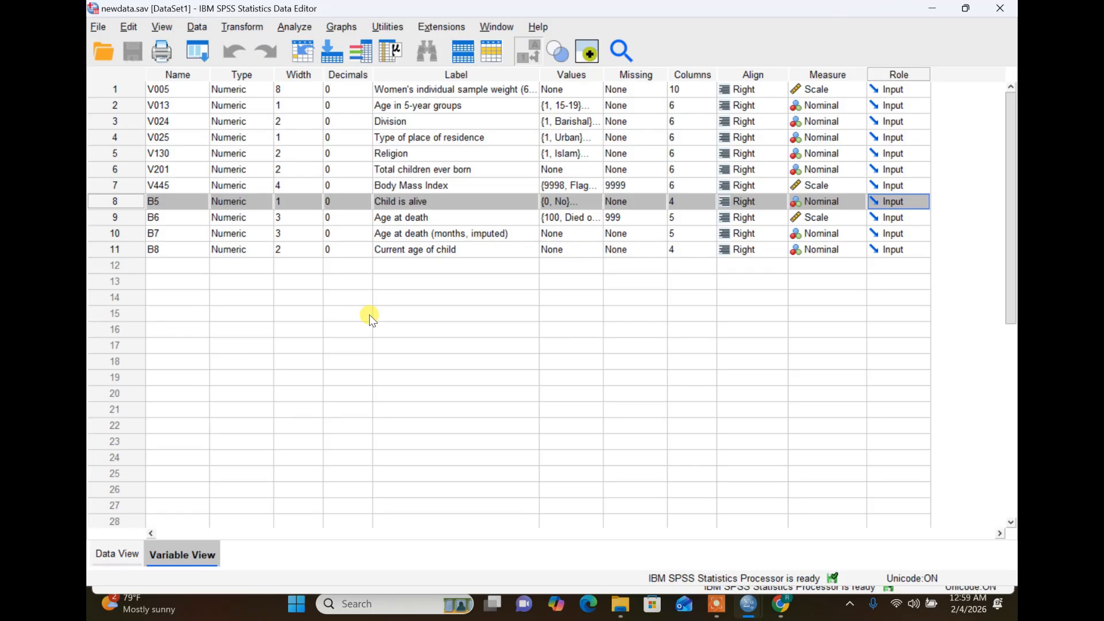
left_click(98, 27)
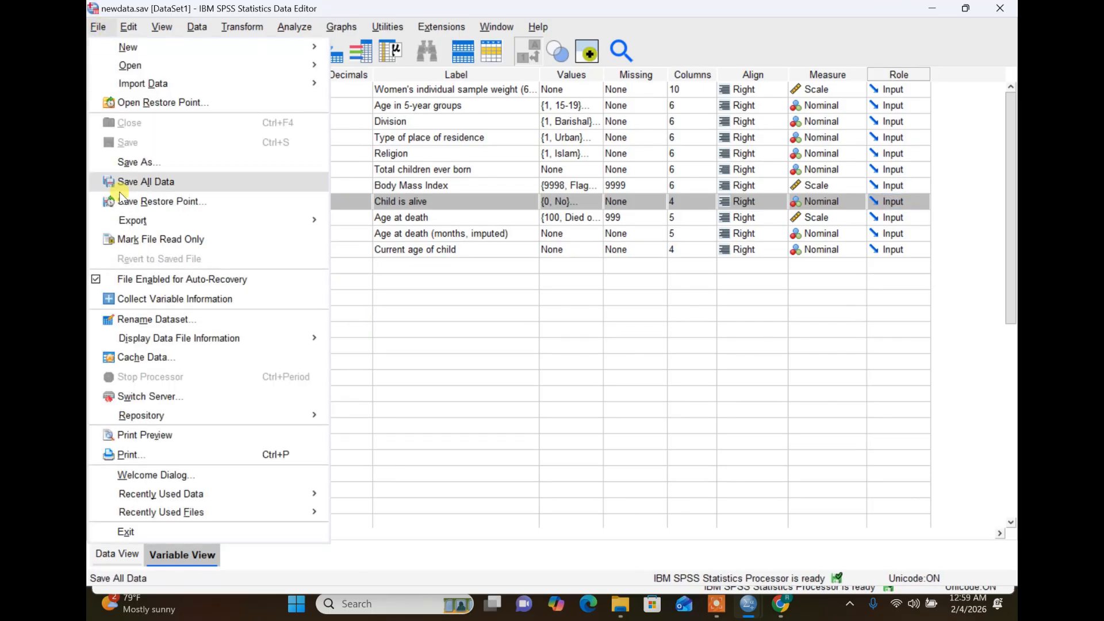
left_click(153, 182)
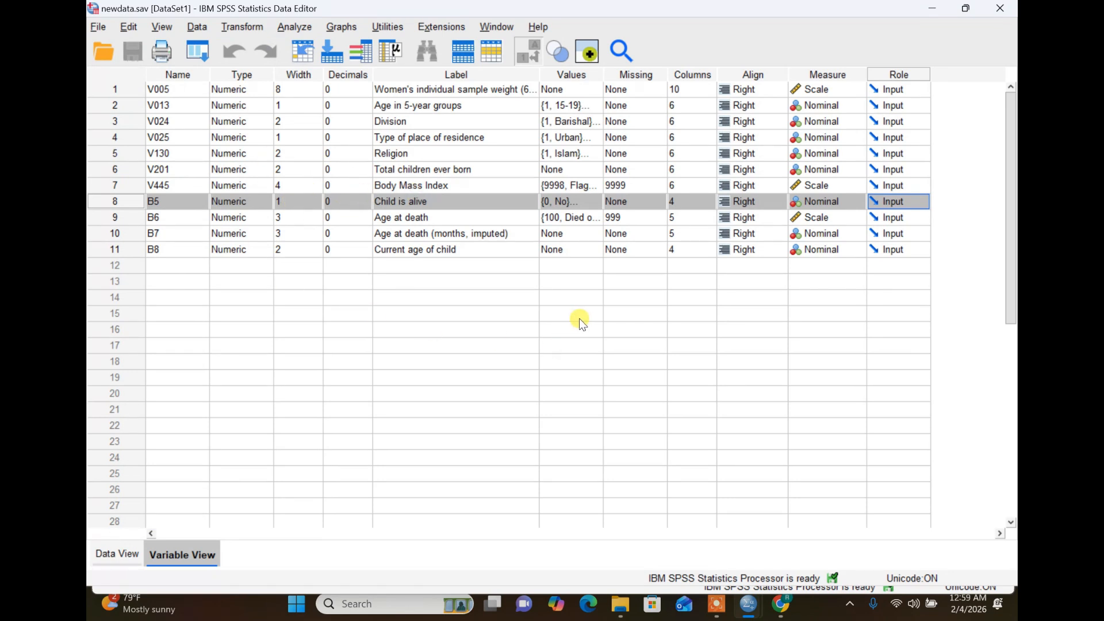
- Review the explanatory variables V013, V024, V025, V130, V201 and V445 in the variable list, and select the B5 (Child is alive) row
left_click(748, 603)
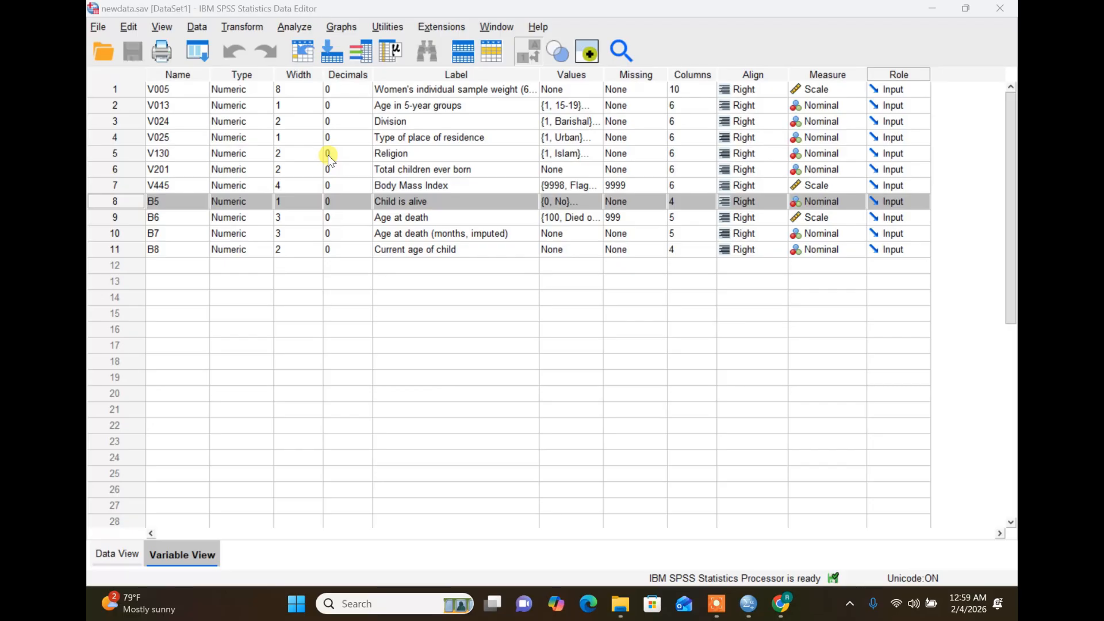
left_click(411, 185)
left_click(426, 169)
left_click(412, 152)
left_click(406, 107)
left_click(403, 122)
double_click(412, 138)
left_click(413, 154)
left_click(409, 122)
left_click(420, 139)
double_click(412, 152)
left_click(395, 200)
left_click(134, 206)
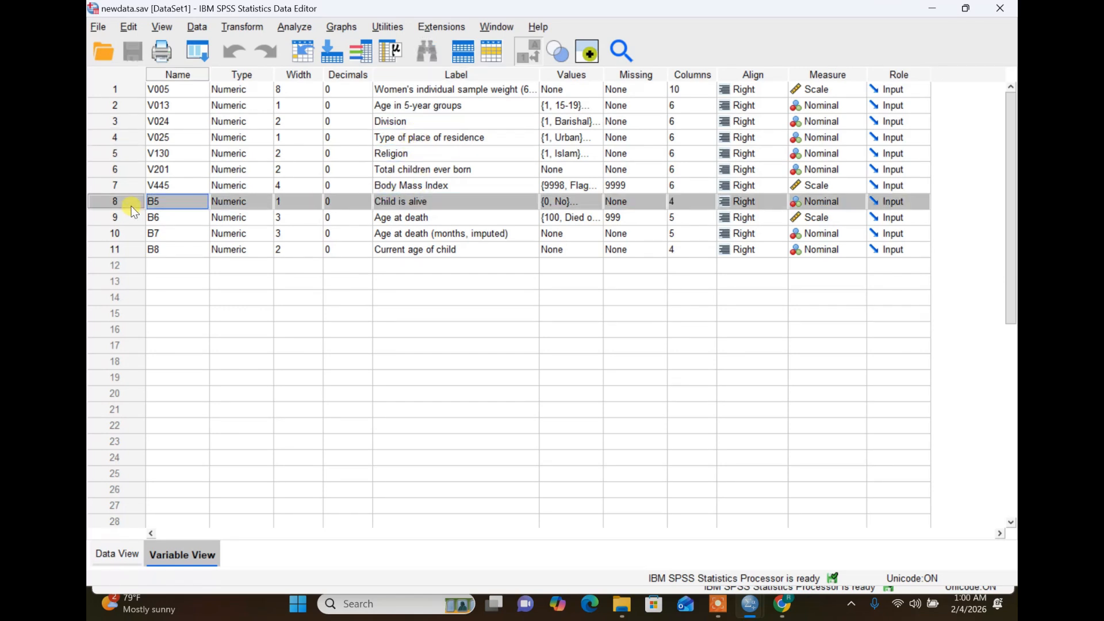